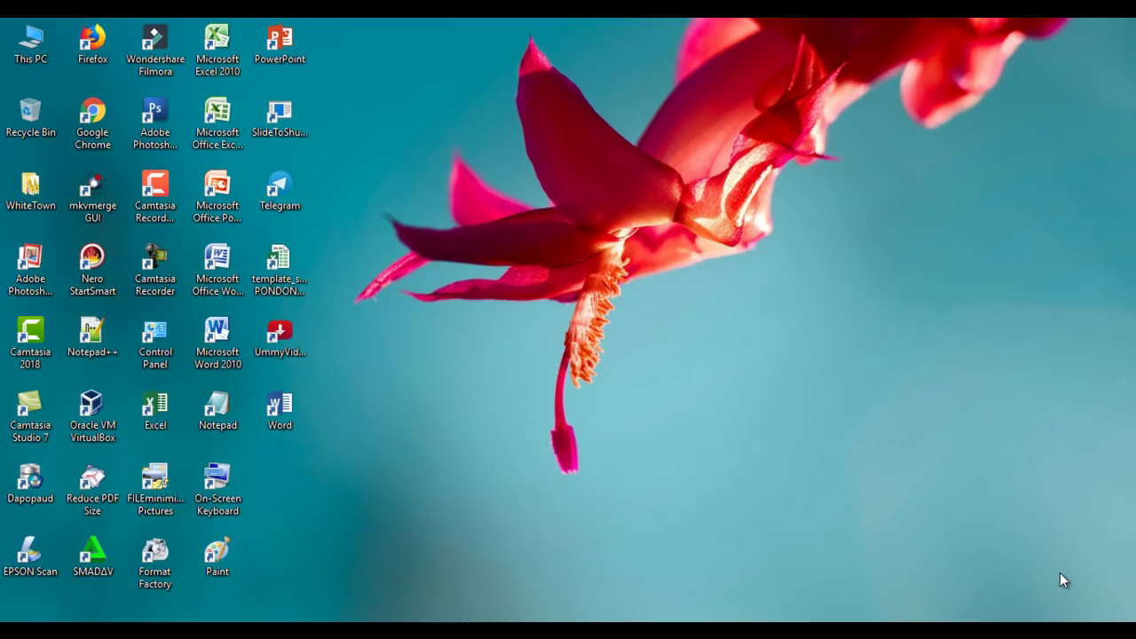
# Refresh the desktop several times from its shortcut menu
pyautogui.rightClick(418, 323)
pyautogui.click(471, 374)
pyautogui.rightClick(377, 288)
pyautogui.click(448, 337)
pyautogui.rightClick(390, 243)
pyautogui.click(446, 287)
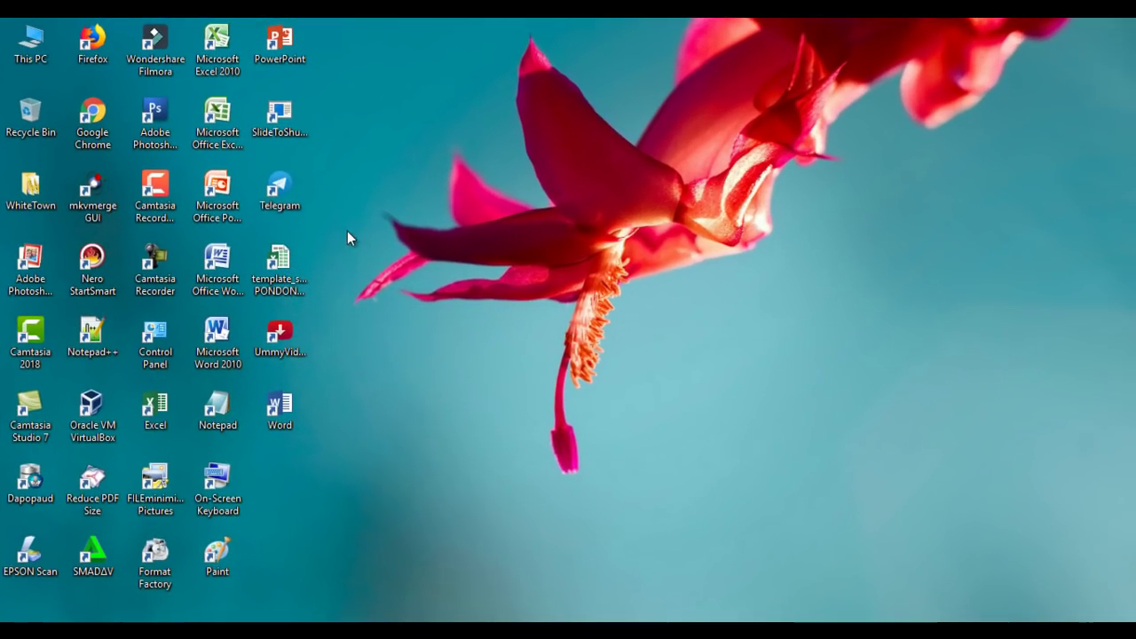
pyautogui.rightClick(347, 232)
pyautogui.click(407, 279)
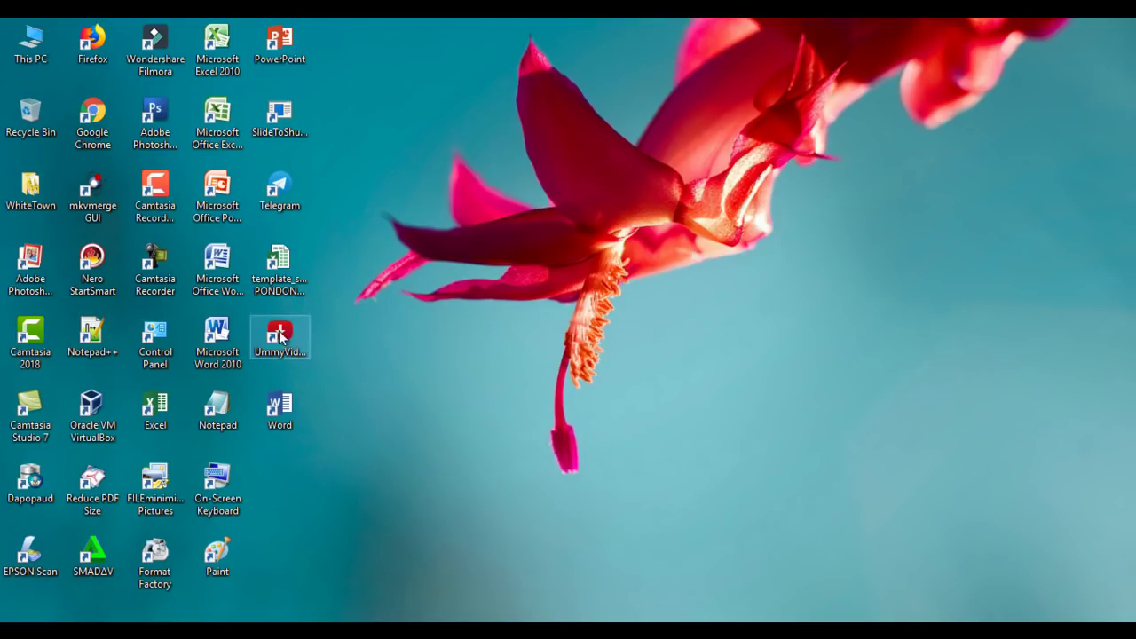
# Launch Microsoft Word 2010 from its desktop shortcut with a blank document
pyautogui.click(227, 362)
pyautogui.click(279, 410)
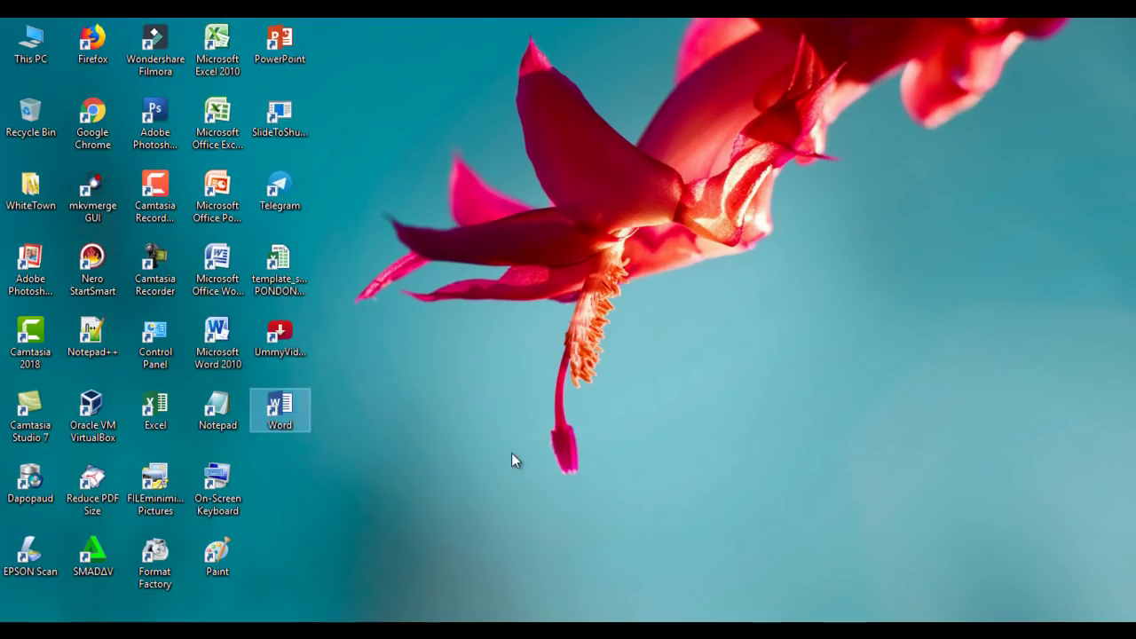
pyautogui.click(206, 366)
pyautogui.doubleClick(229, 358)
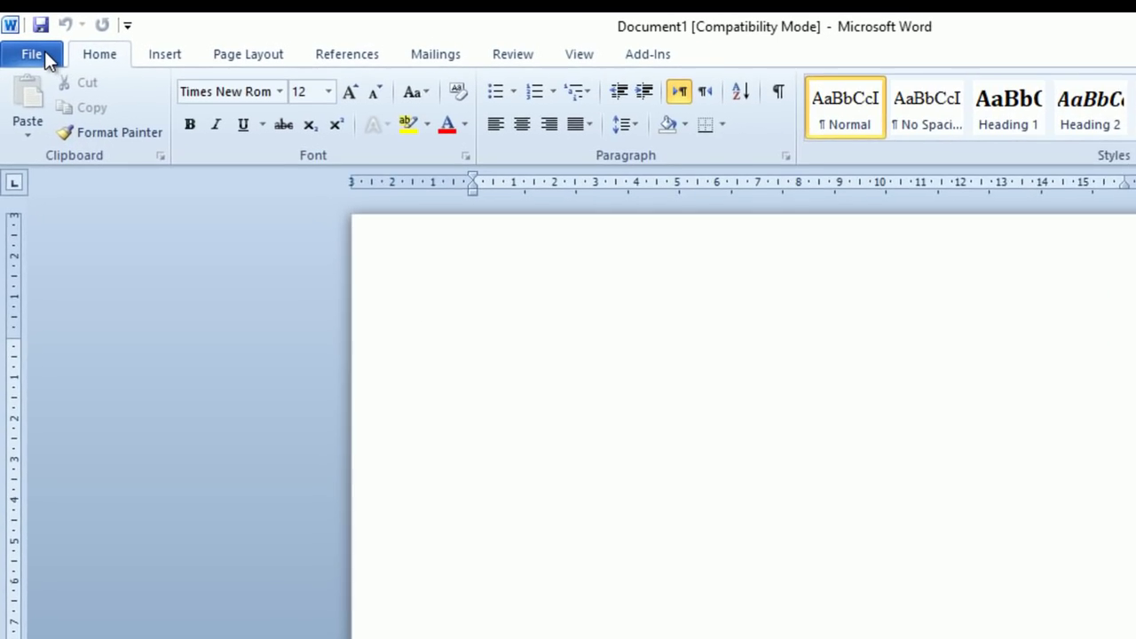
# Look at Word Options' Customize Ribbon page, then close it without changes
pyautogui.click(23, 48)
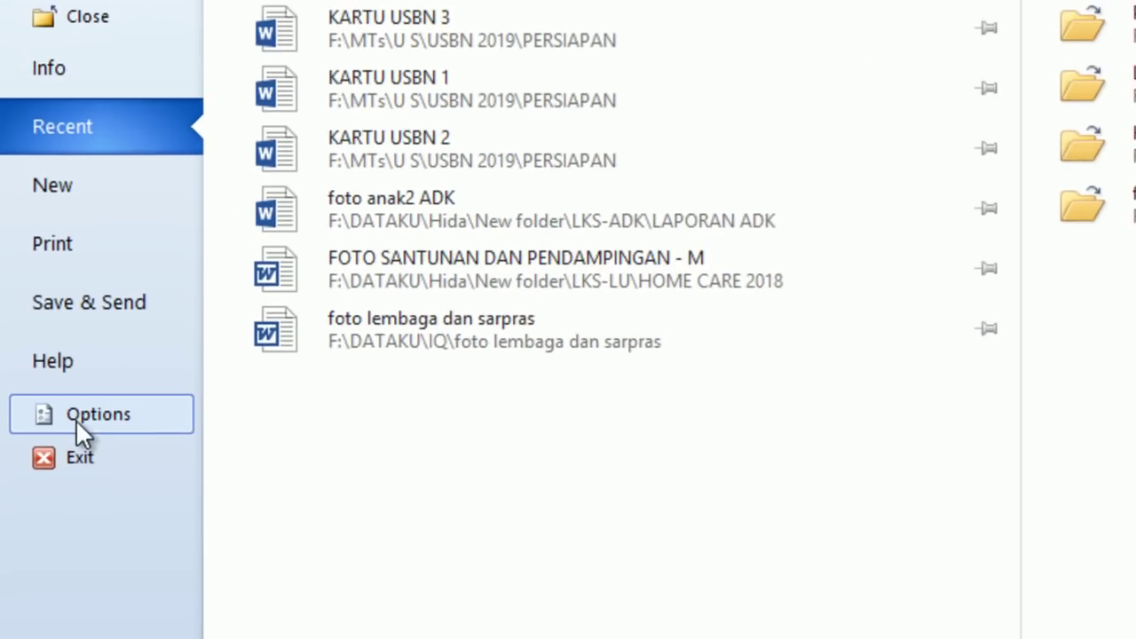
pyautogui.click(142, 298)
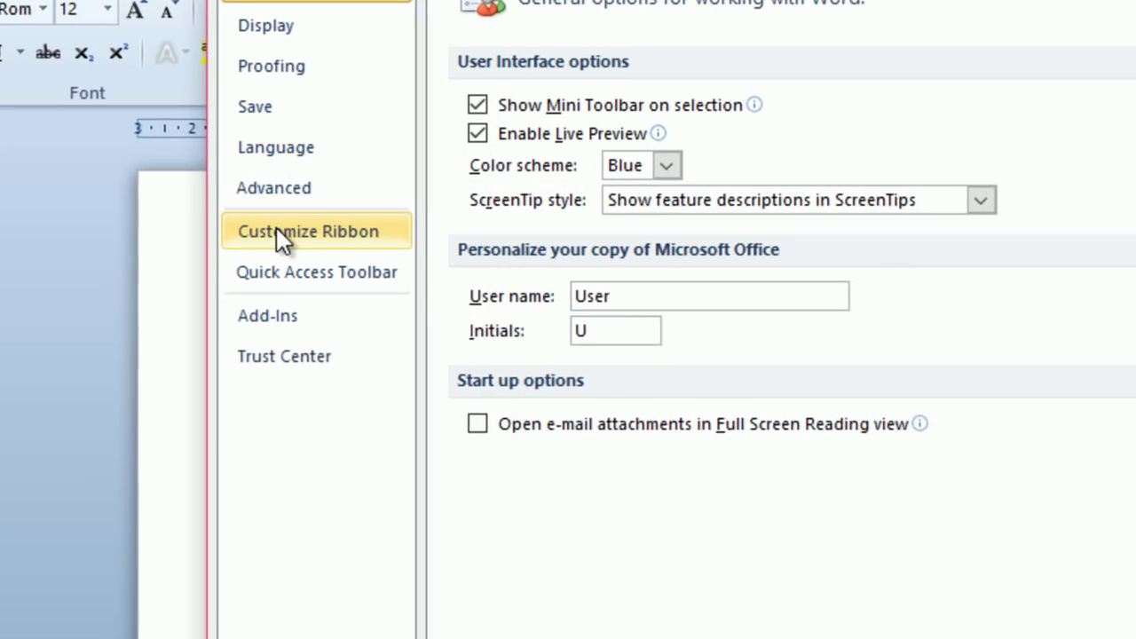
pyautogui.click(312, 237)
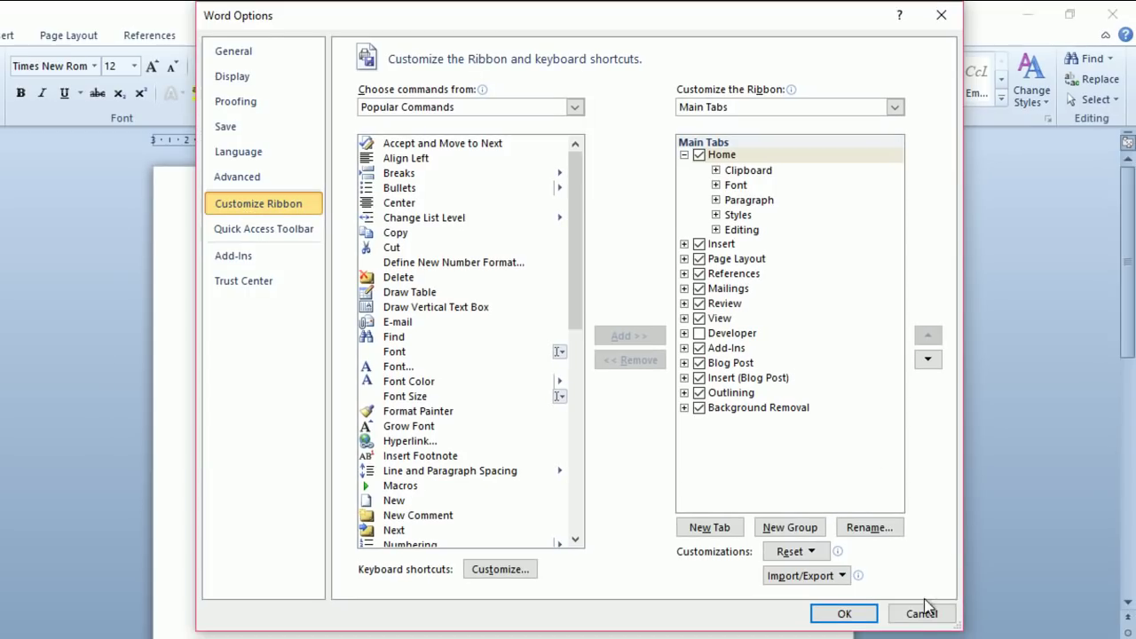
pyautogui.click(922, 613)
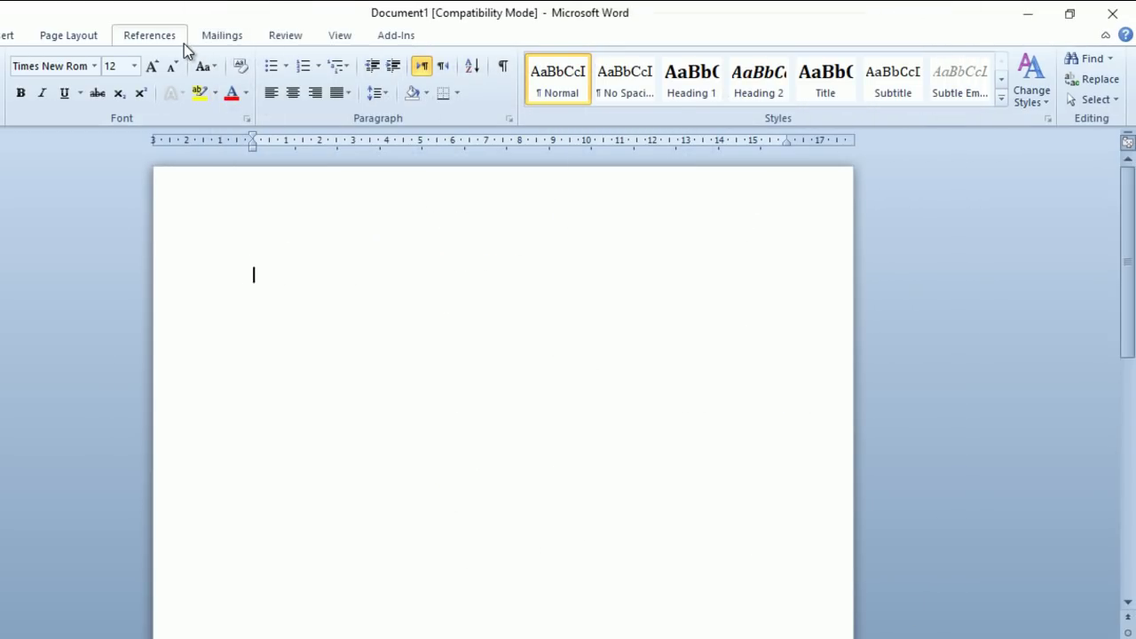
# Reach Customize the Ribbon from the ribbon's shortcut menu and cancel again
pyautogui.rightClick(184, 43)
pyautogui.rightClick(489, 44)
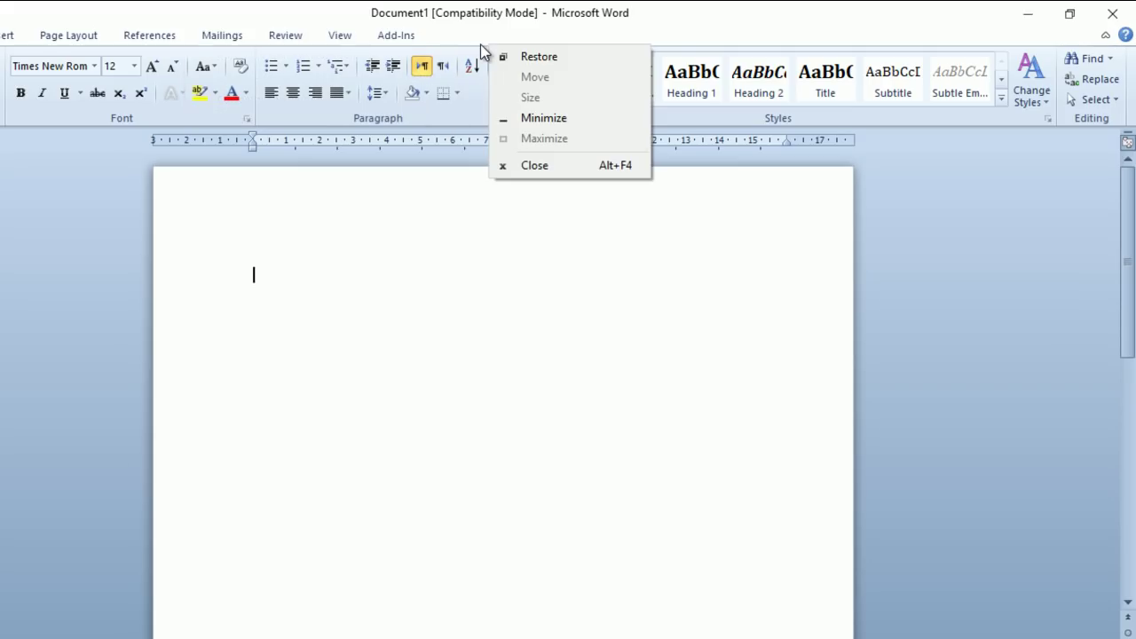
pyautogui.rightClick(410, 44)
pyautogui.rightClick(215, 55)
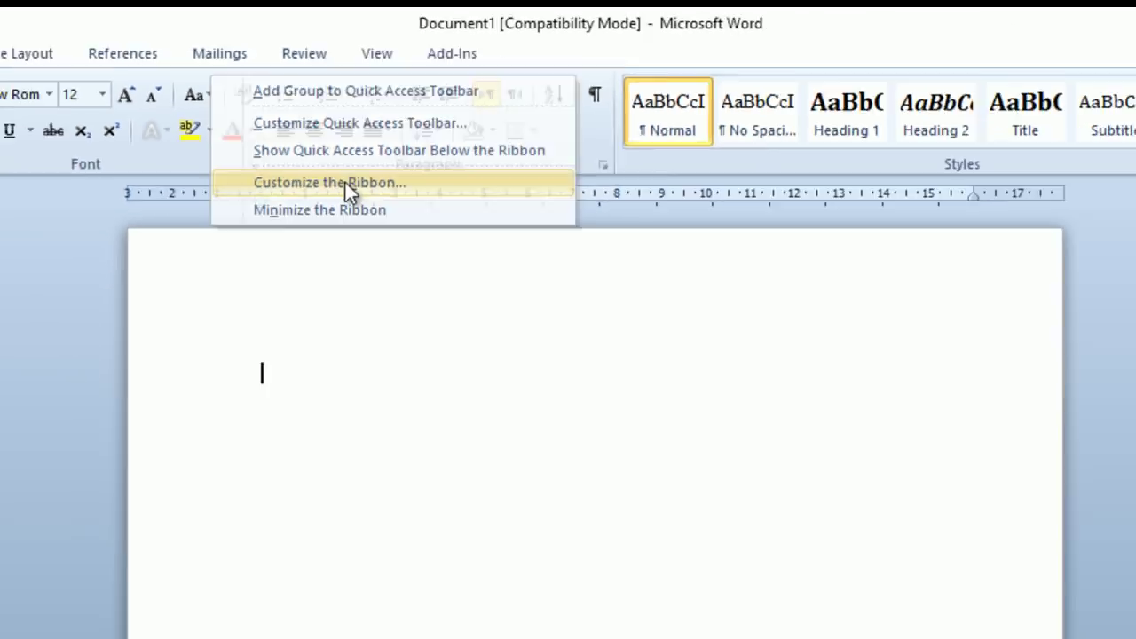
pyautogui.click(361, 348)
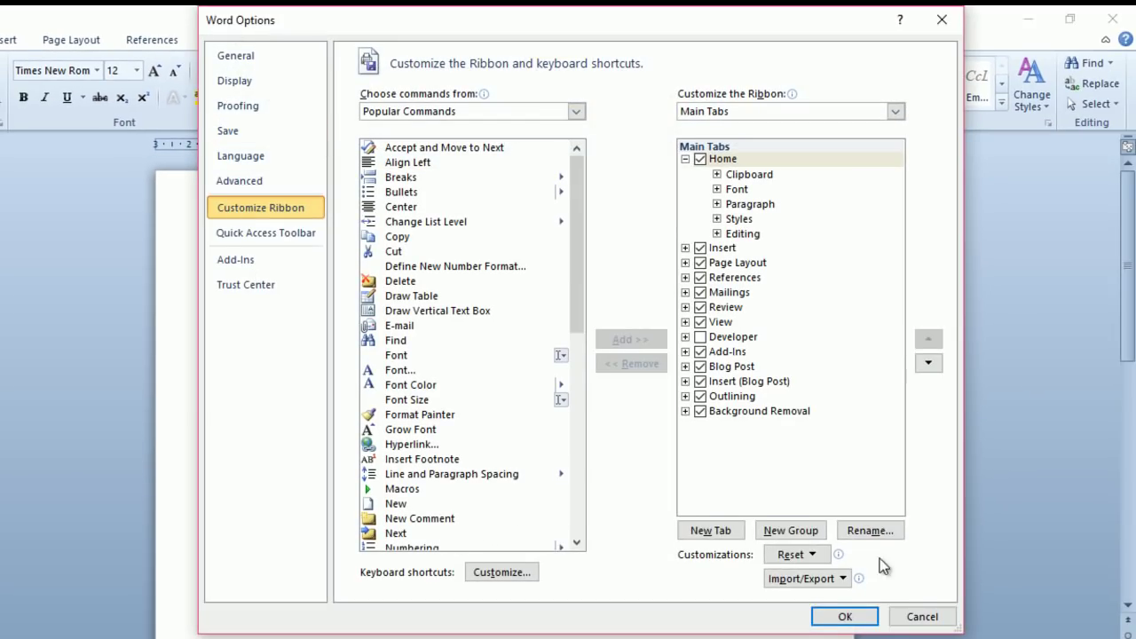
pyautogui.click(922, 616)
# Enable Developer in Customize Ribbon and show its Controls, XML, Protect and Templates groups
pyautogui.click(20, 48)
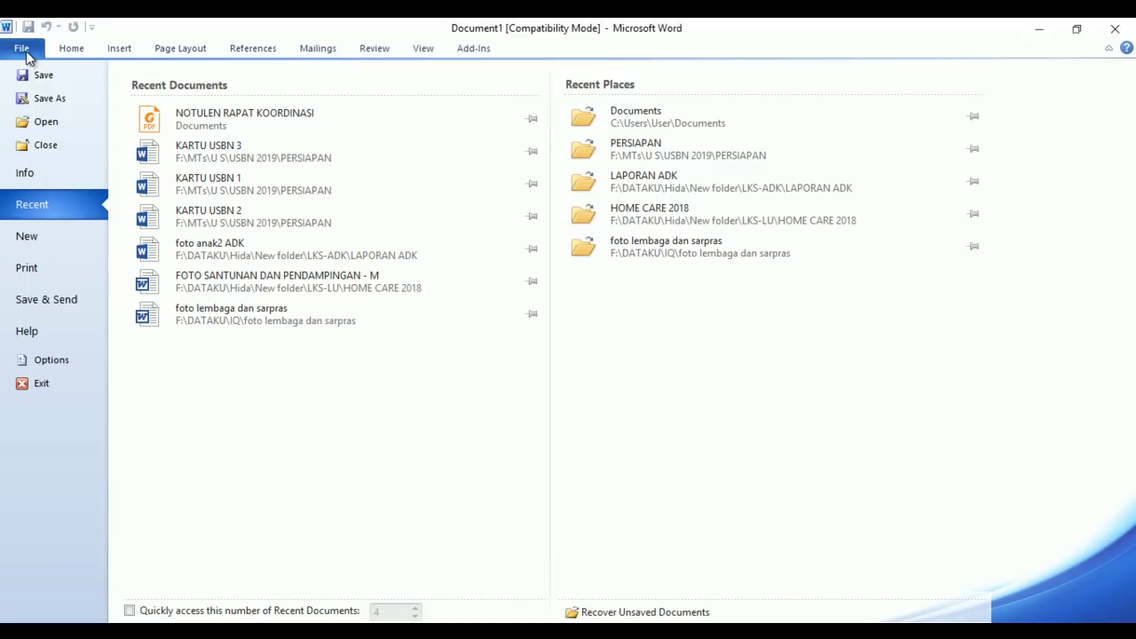
pyautogui.click(56, 357)
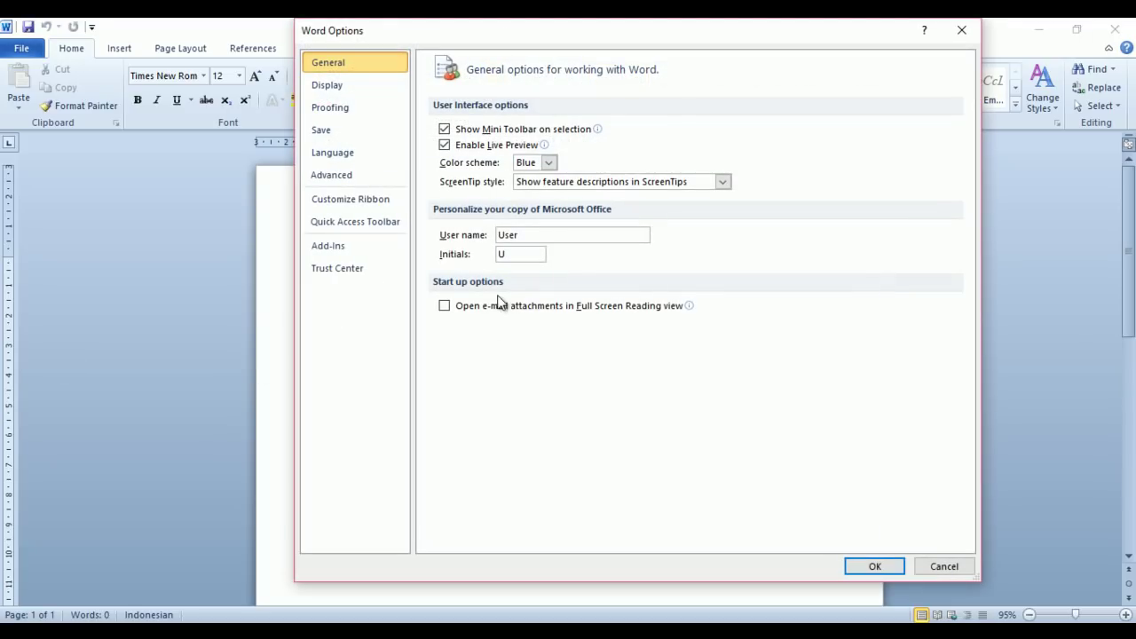
pyautogui.click(337, 203)
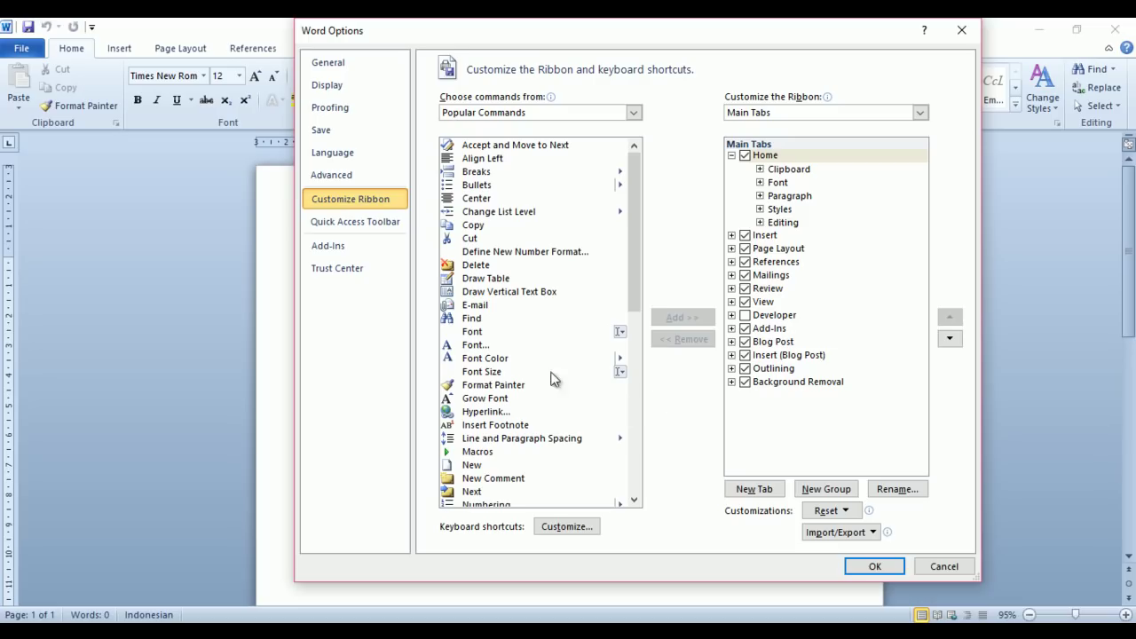
pyautogui.moveTo(609, 39); pyautogui.dragTo(560, 46)
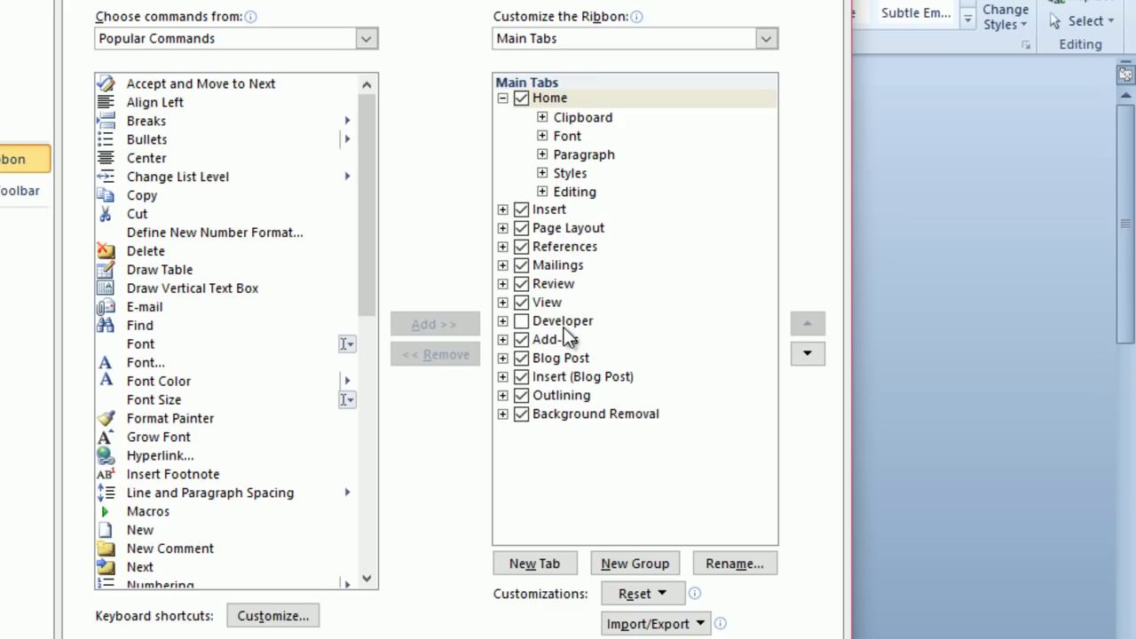
pyautogui.click(521, 321)
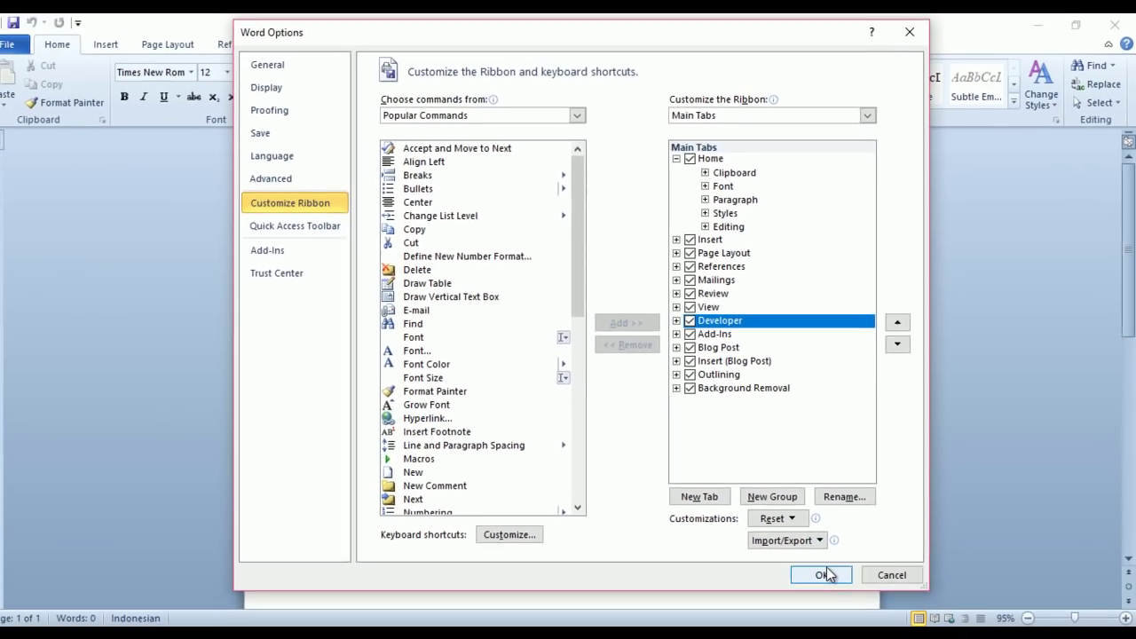
pyautogui.click(730, 636)
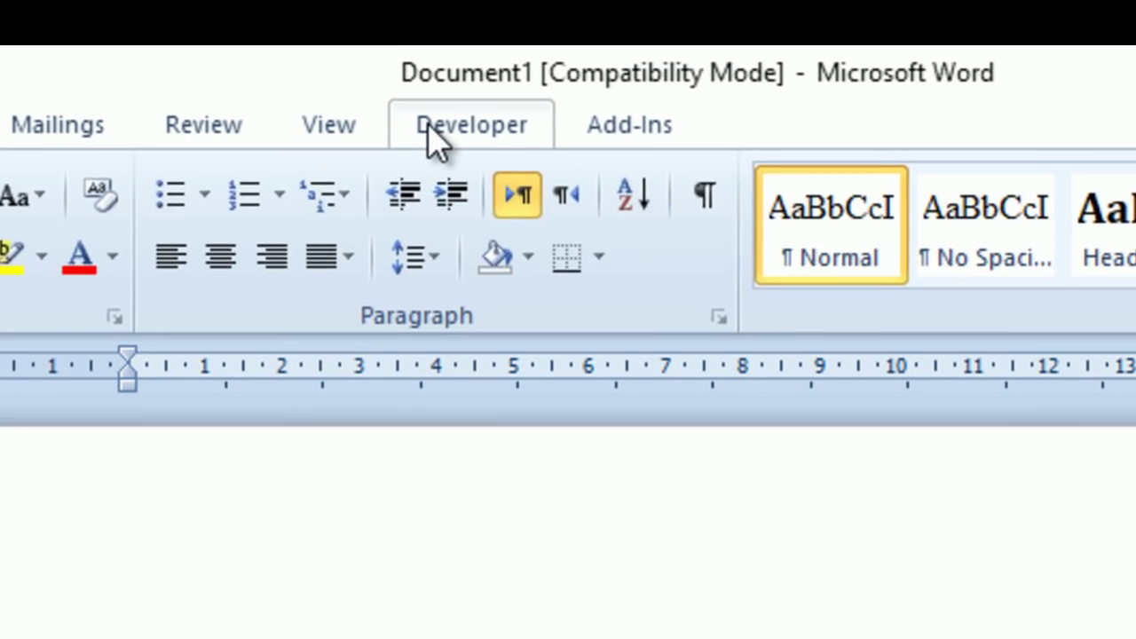
pyautogui.click(439, 108)
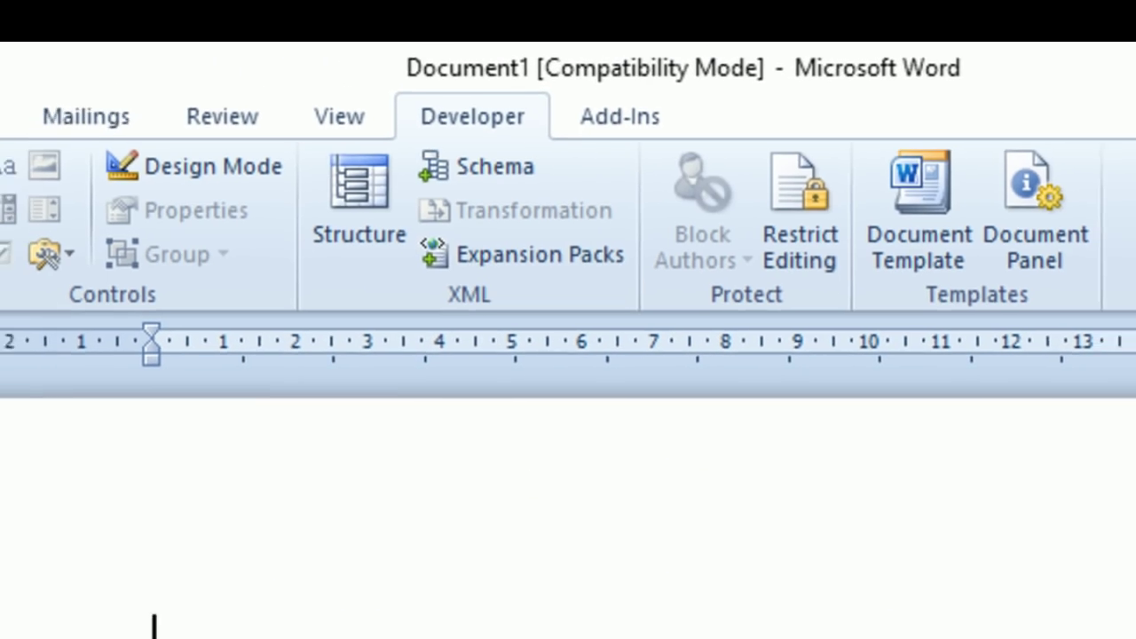
pyautogui.rightClick(219, 56)
# Create a new custom tab with a group, rename it MENU KESAYANGAN, and apply
pyautogui.click(257, 108)
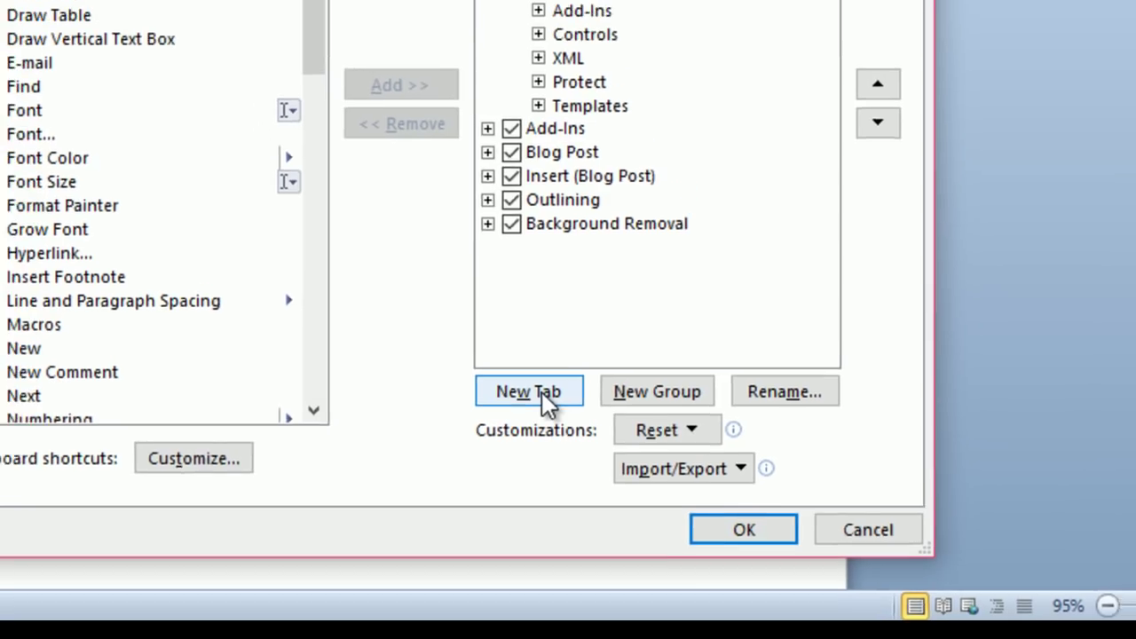
pyautogui.click(534, 365)
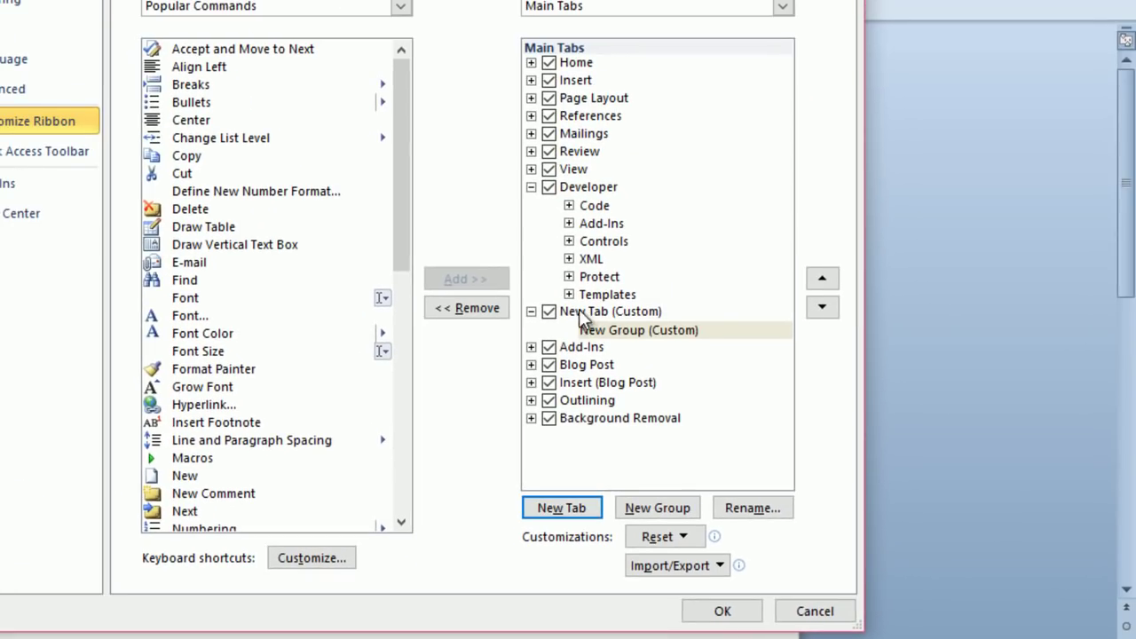
pyautogui.click(612, 313)
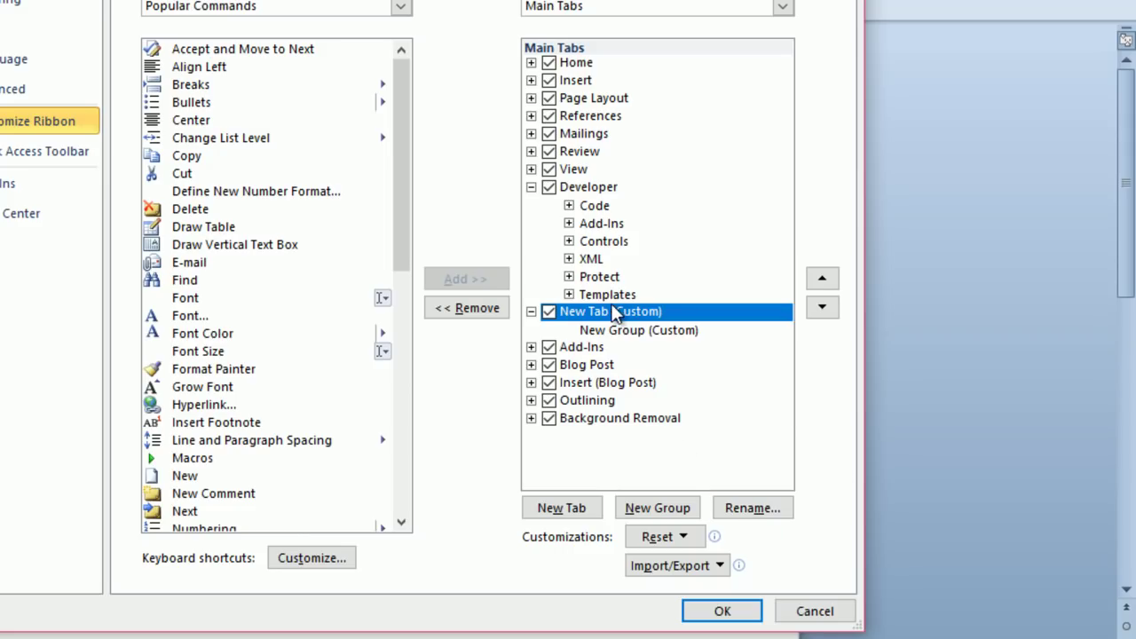
pyautogui.rightClick(611, 311)
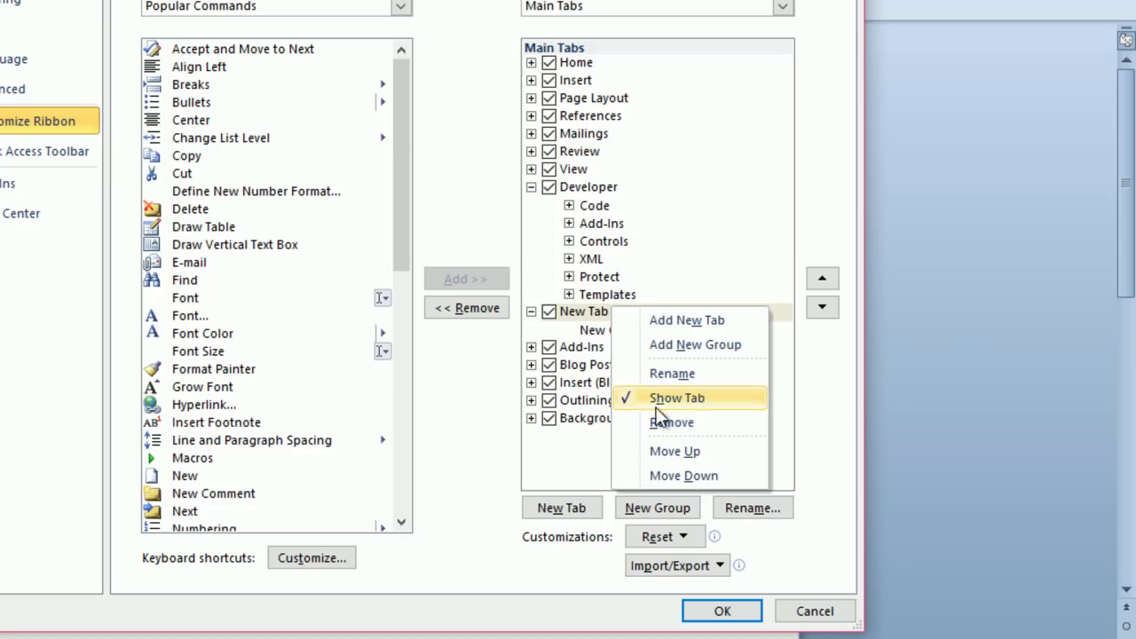
pyautogui.click(656, 374)
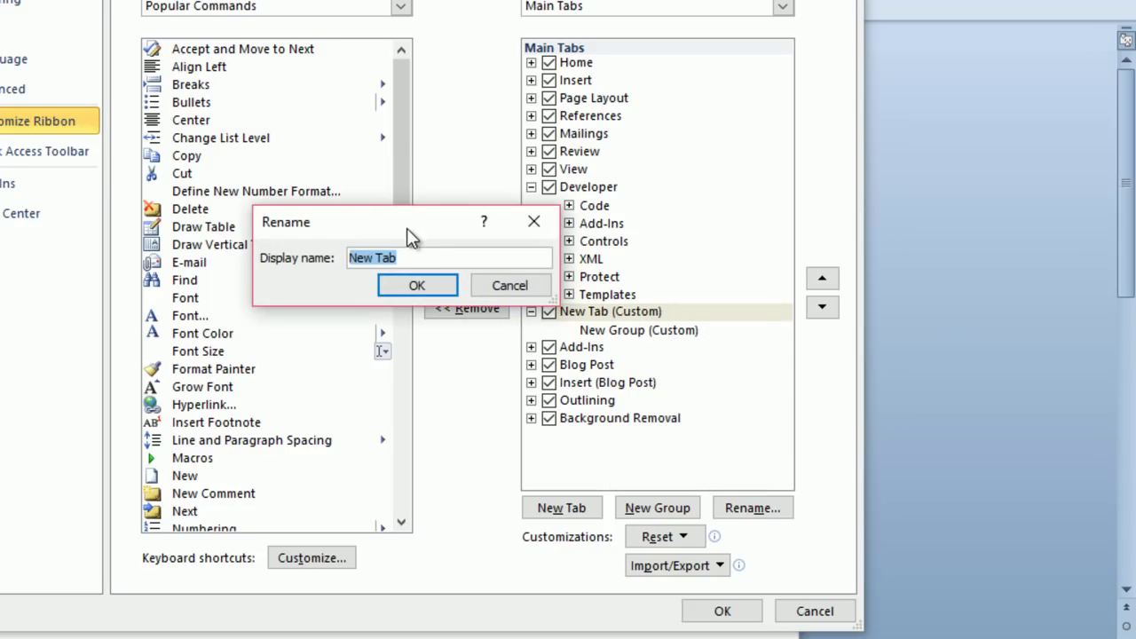
pyautogui.moveTo(407, 223); pyautogui.dragTo(415, 189)
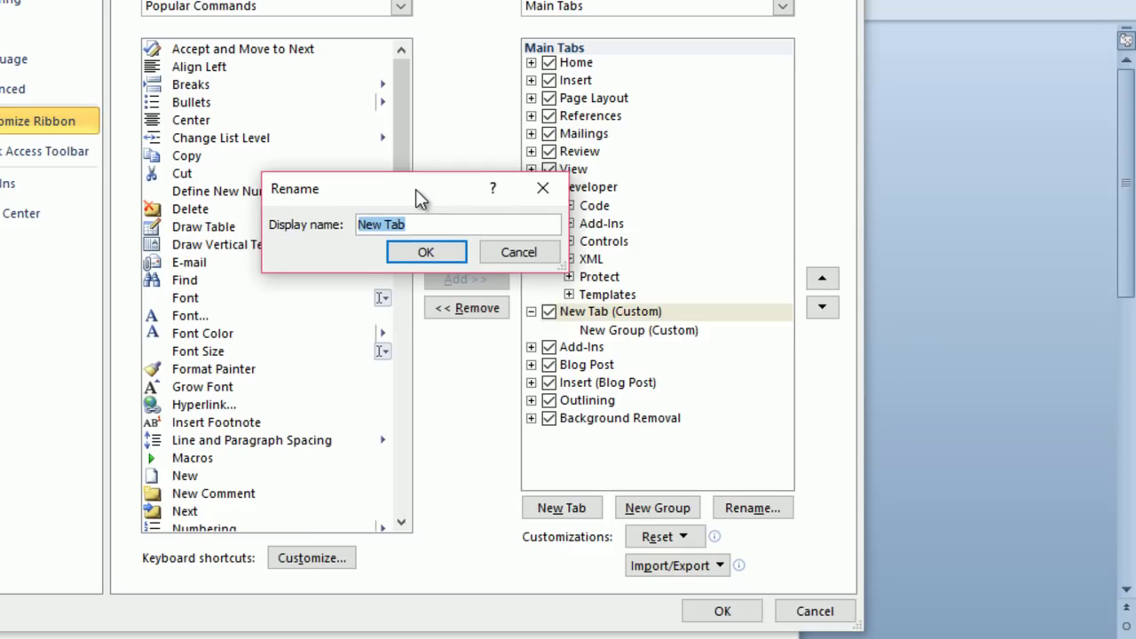
pyautogui.write('MENU')
pyautogui.write(' KESAYANGAN')
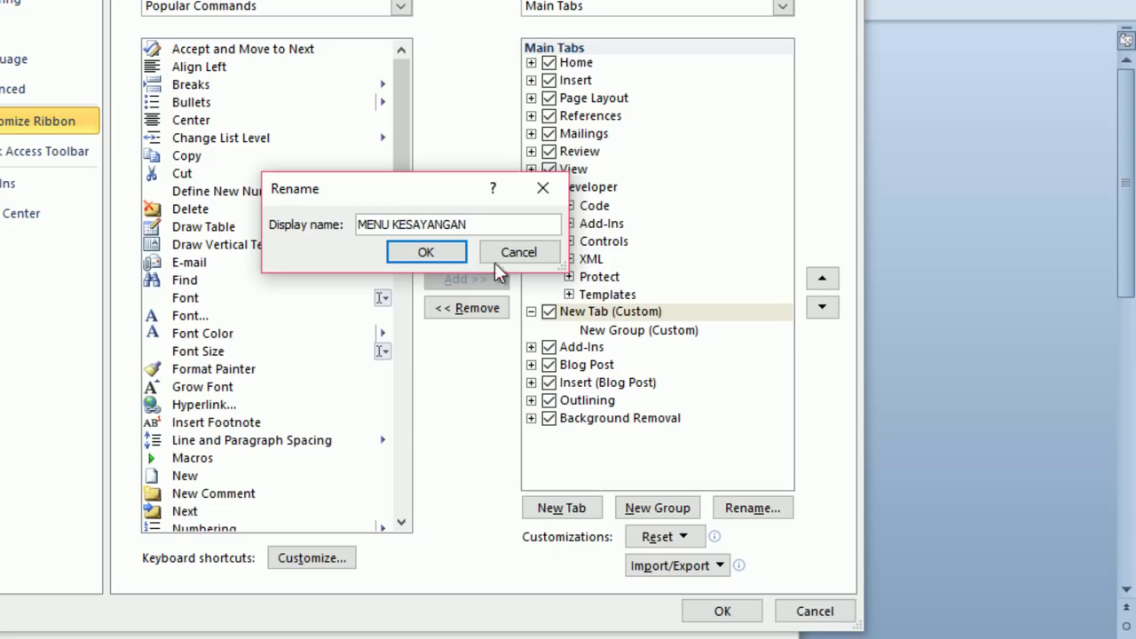
pyautogui.click(447, 252)
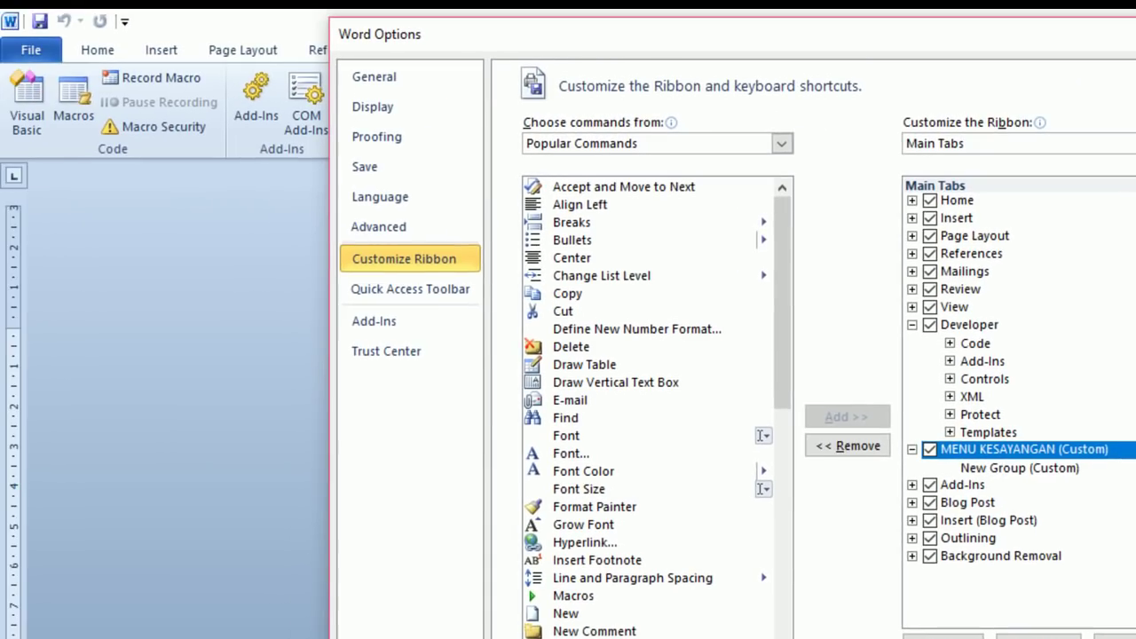
pyautogui.press('Return')
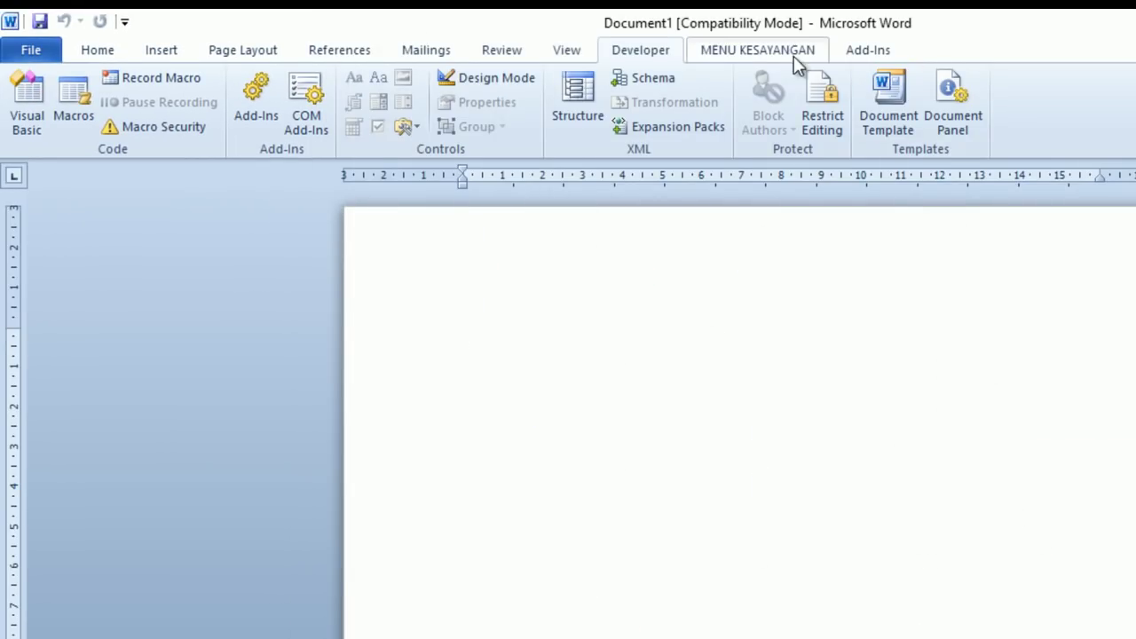
# Move the MENU KESAYANGAN custom tab up the tab order toward the top in Customize Ribbon
pyautogui.click(794, 59)
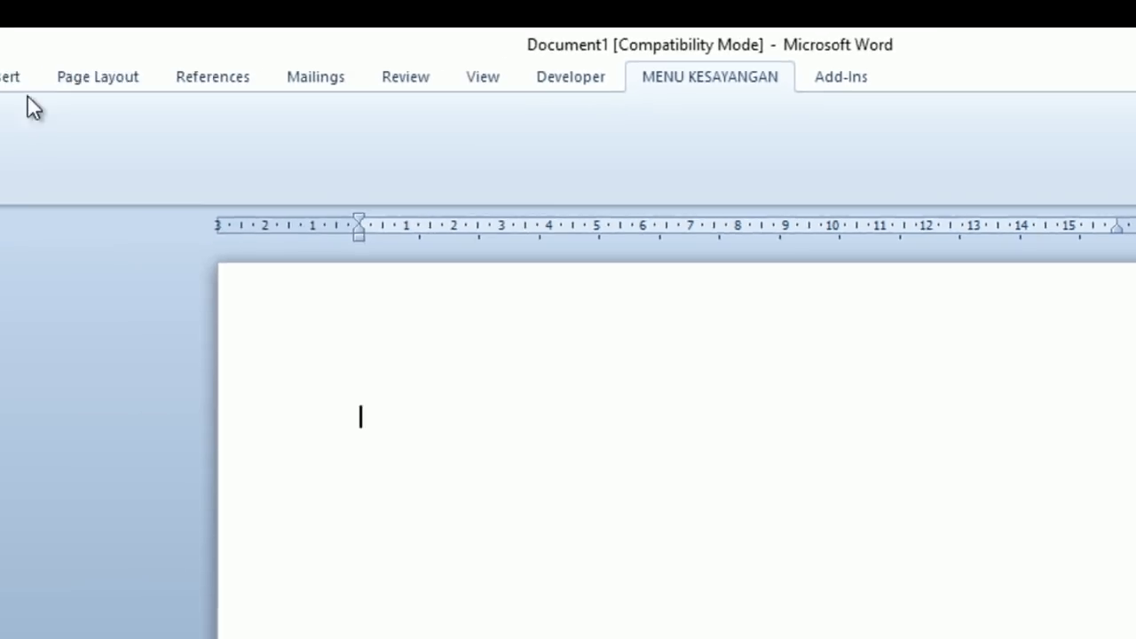
pyautogui.rightClick(262, 60)
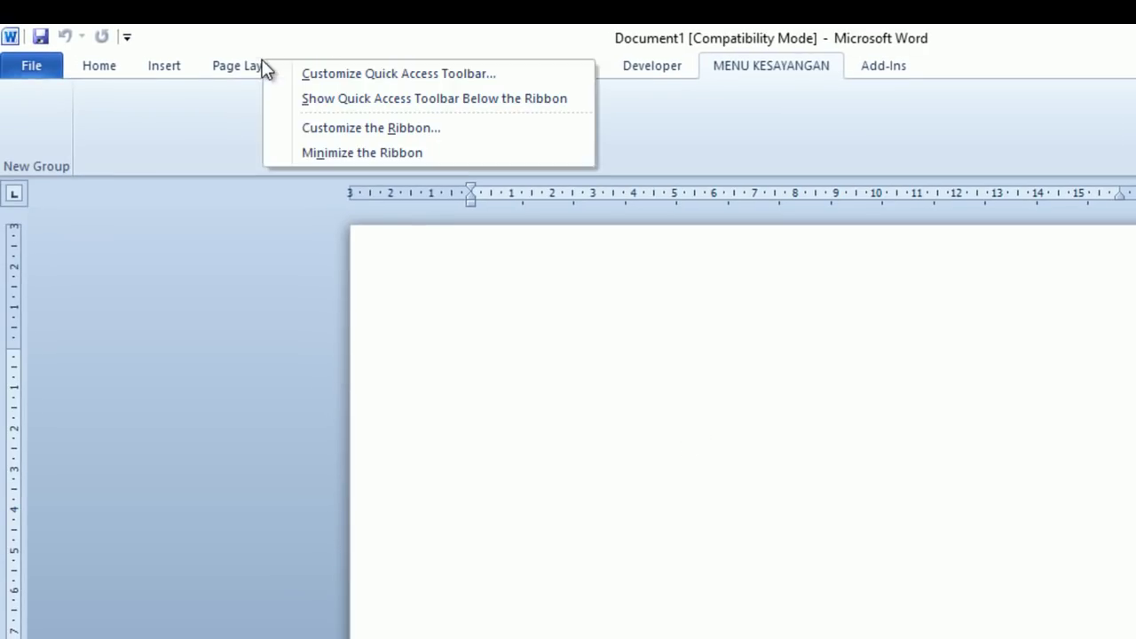
pyautogui.click(301, 128)
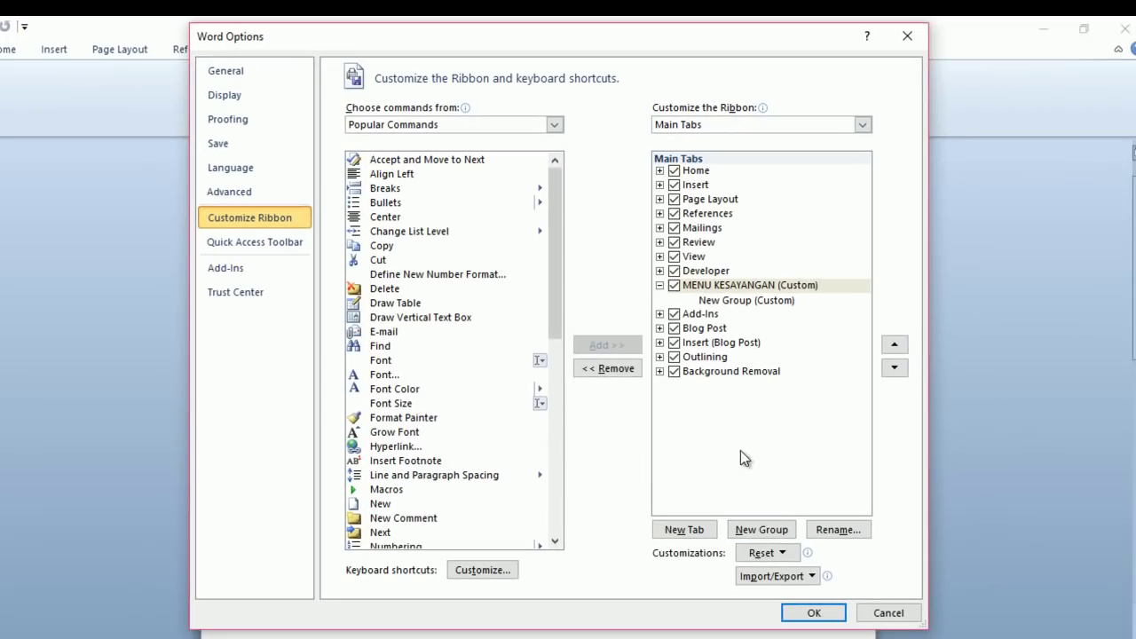
pyautogui.click(710, 286)
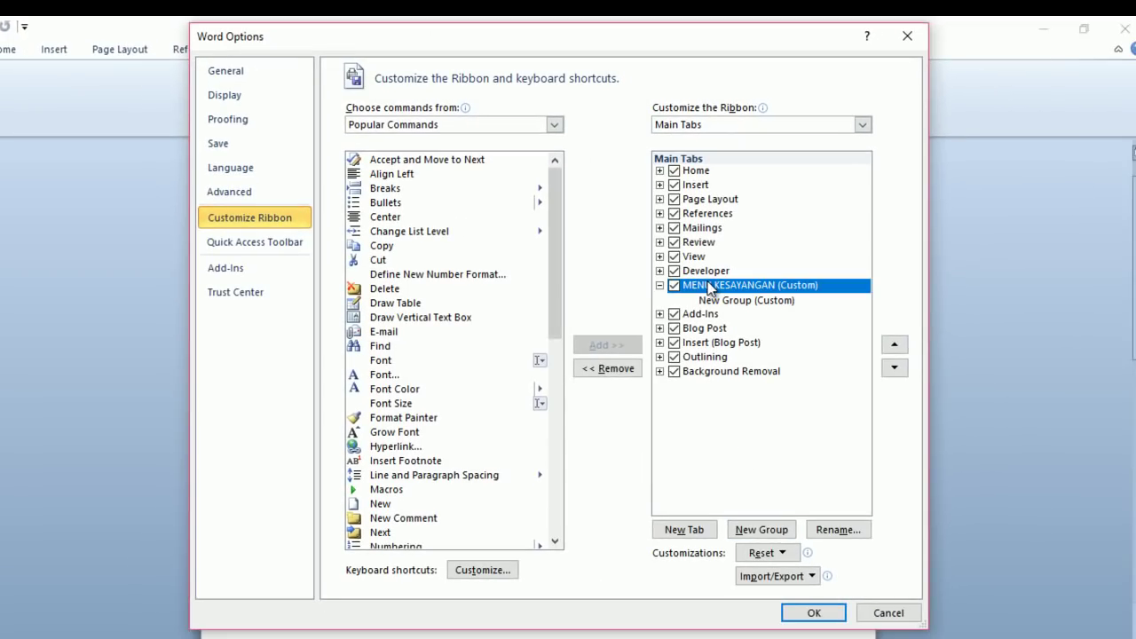
pyautogui.click(894, 346)
pyautogui.doubleClick(893, 346)
pyautogui.doubleClick(893, 346)
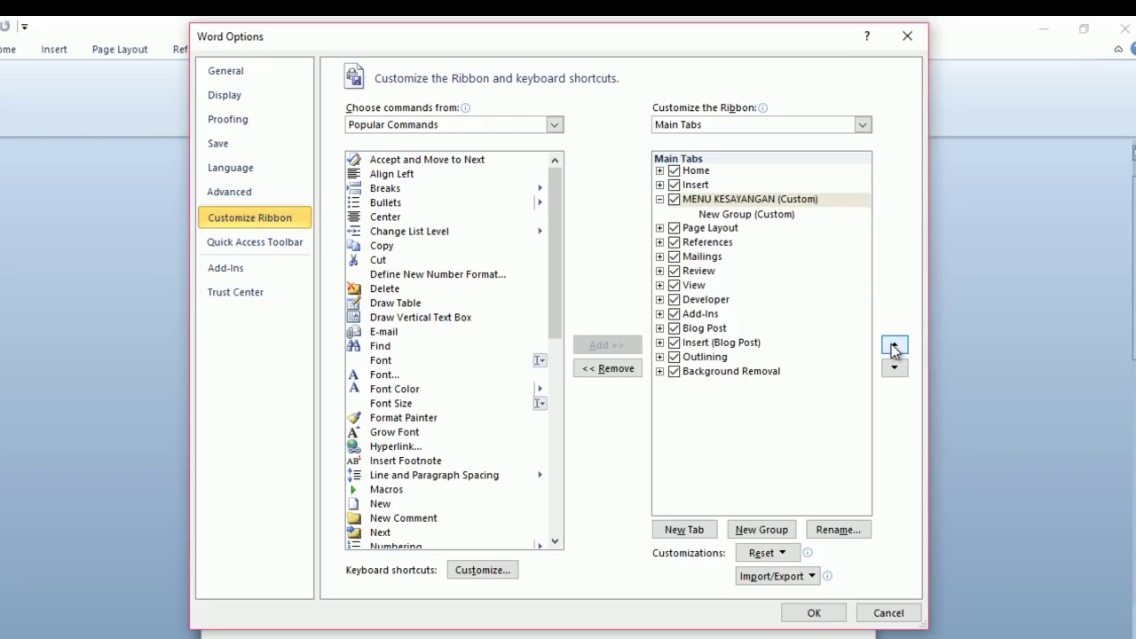
pyautogui.tripleClick(893, 346)
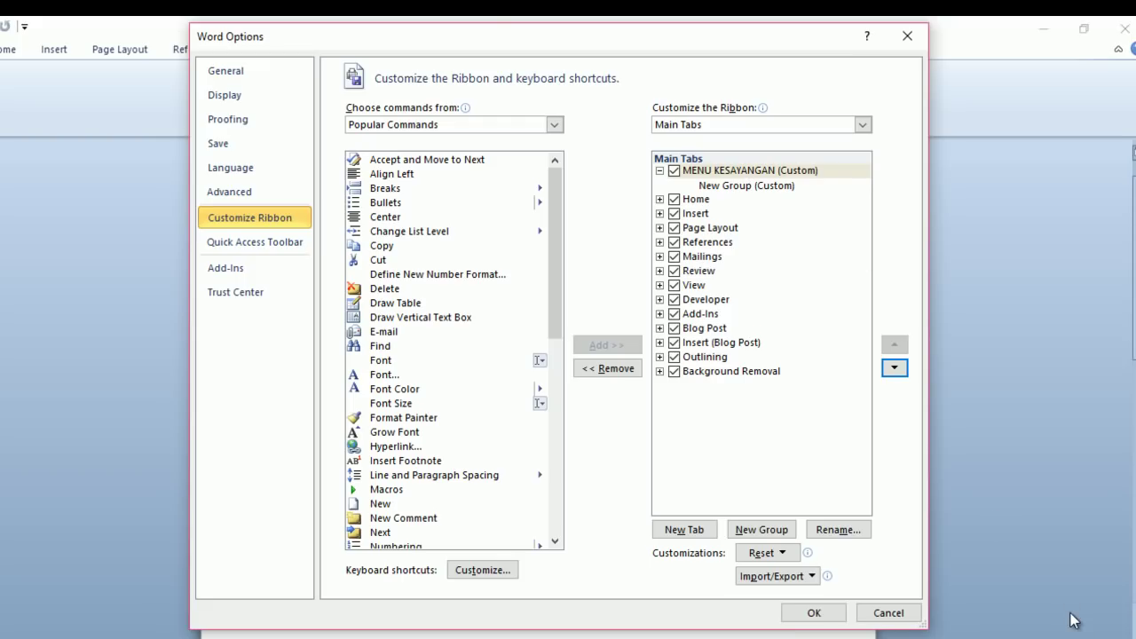
# Try the All Tabs and File Tab command sources, then return to Popular Commands
pyautogui.click(721, 172)
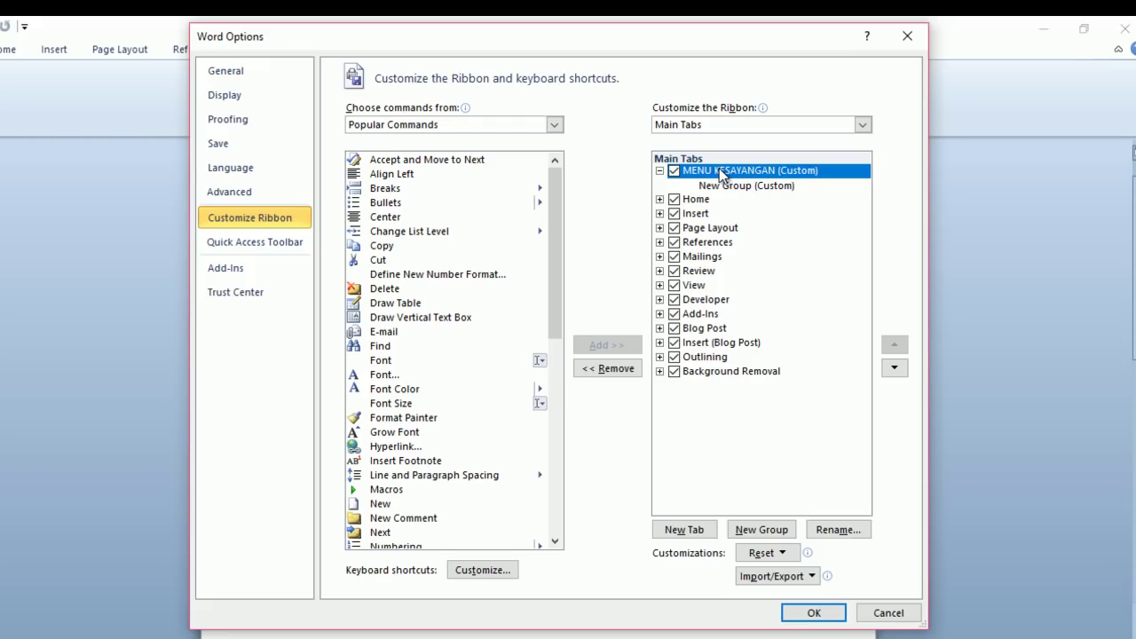
pyautogui.click(526, 128)
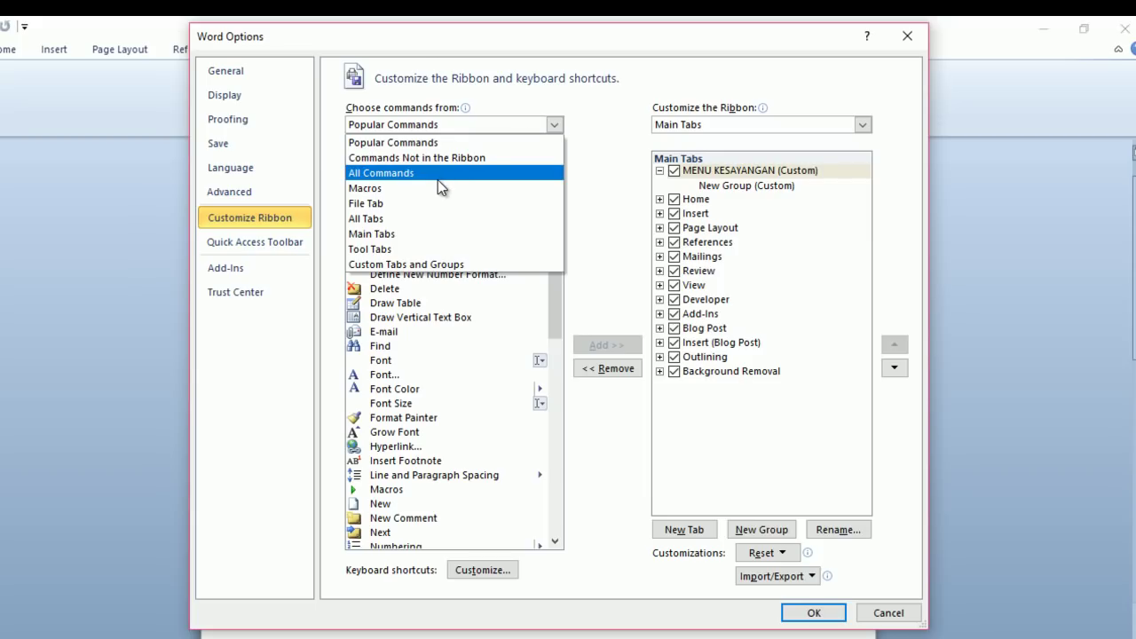
pyautogui.click(383, 219)
pyautogui.click(431, 123)
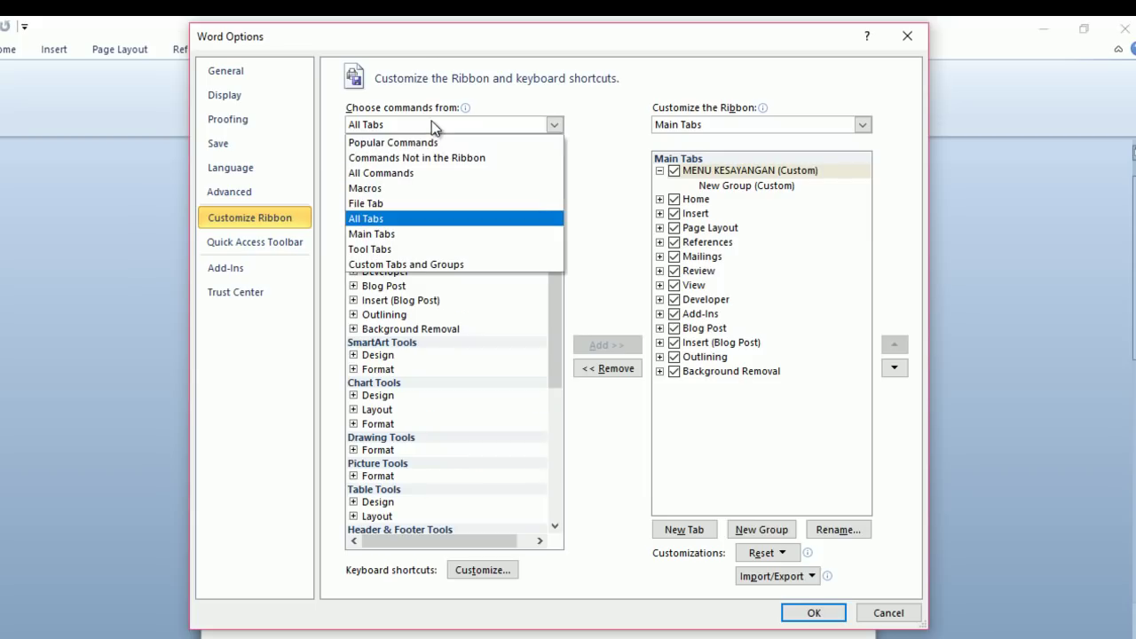
pyautogui.click(397, 209)
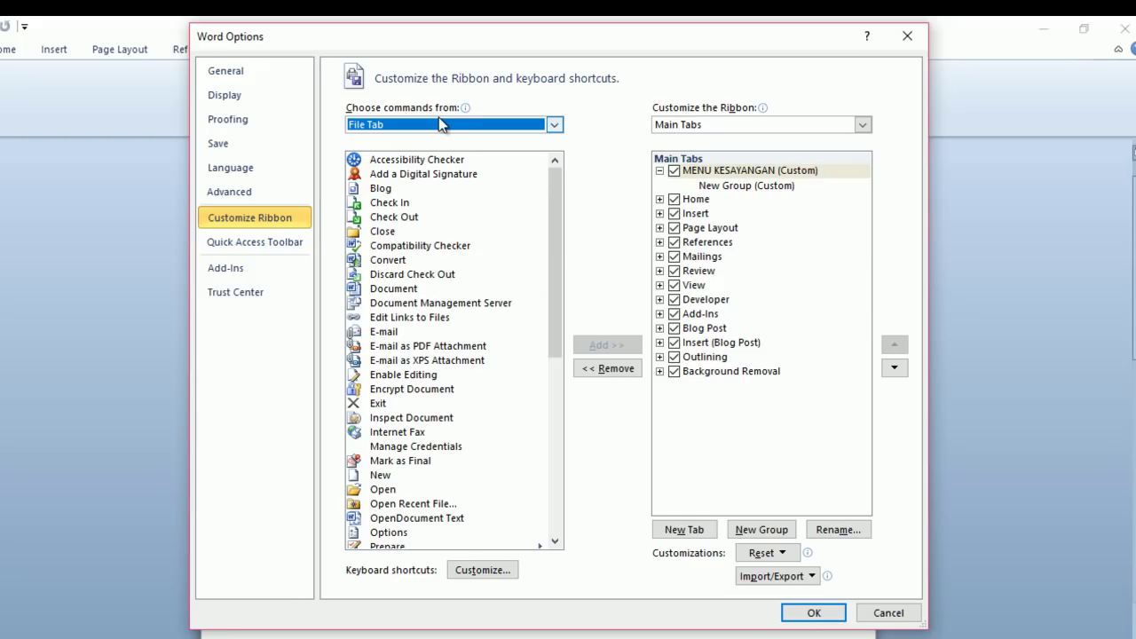
pyautogui.click(488, 124)
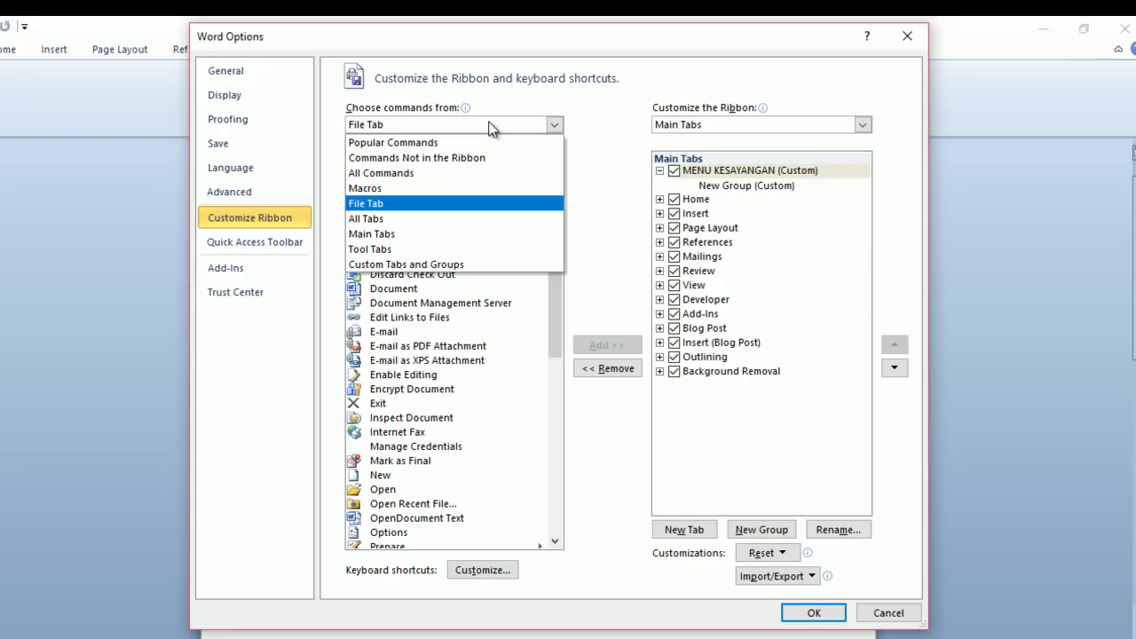
pyautogui.click(410, 143)
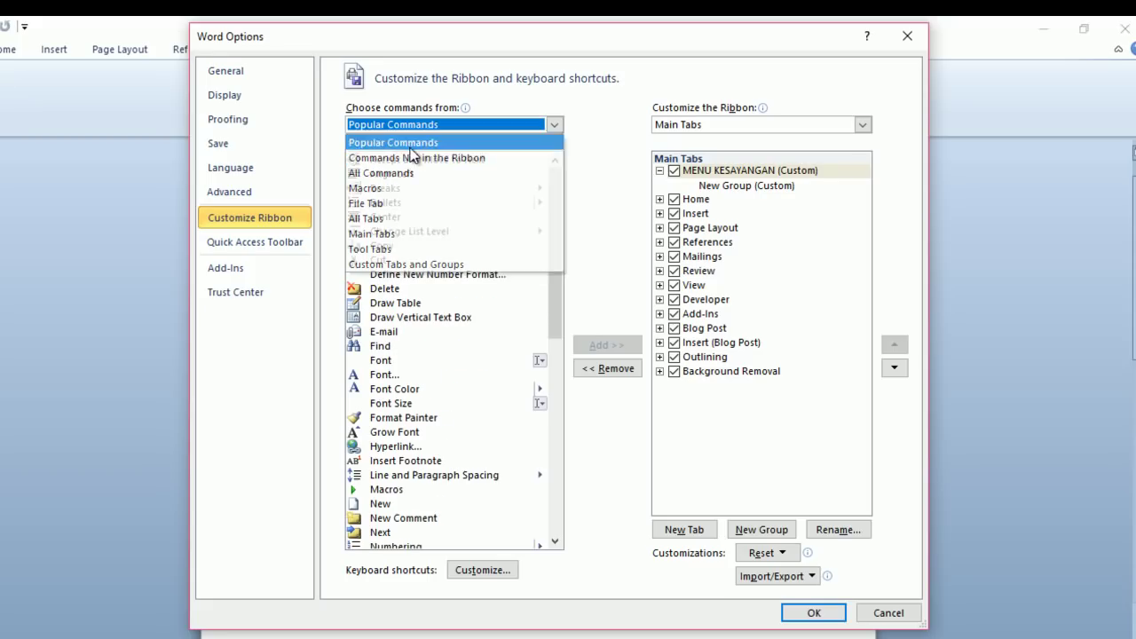
pyautogui.click(727, 186)
pyautogui.click(728, 170)
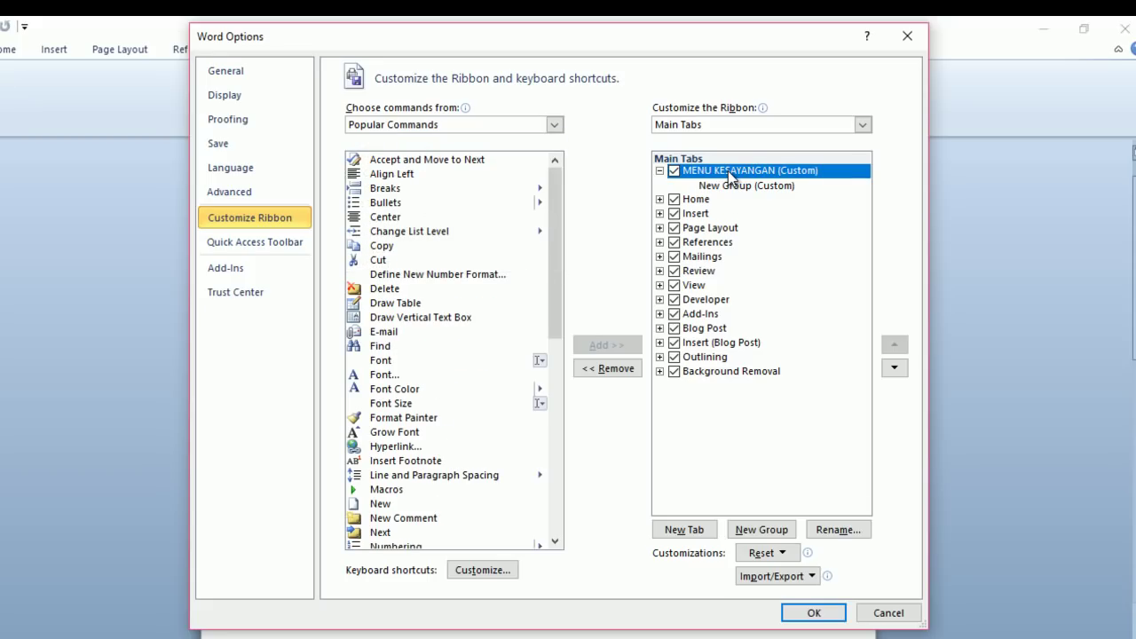
# Add Align Left from Popular Commands to the custom New Group
pyautogui.click(370, 179)
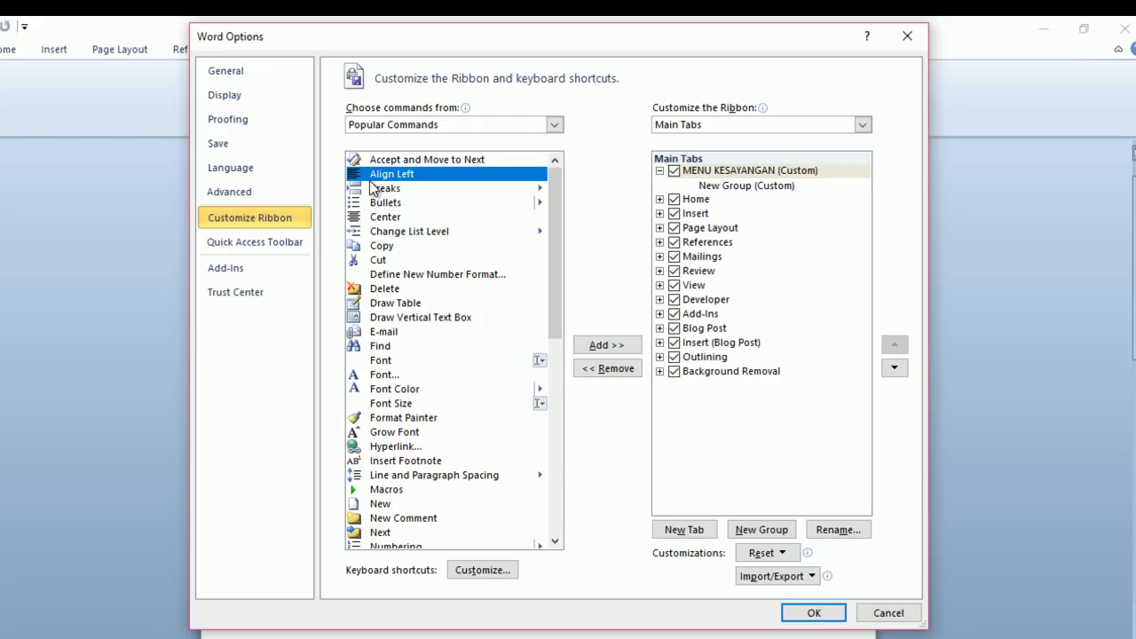
pyautogui.click(733, 186)
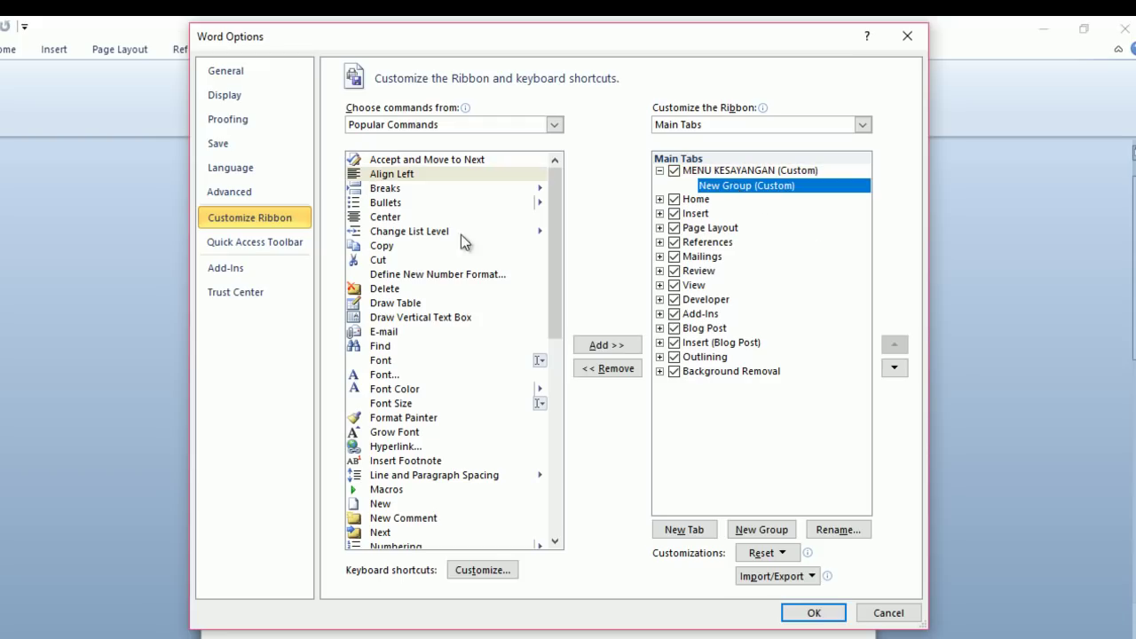
pyautogui.click(369, 189)
pyautogui.click(380, 177)
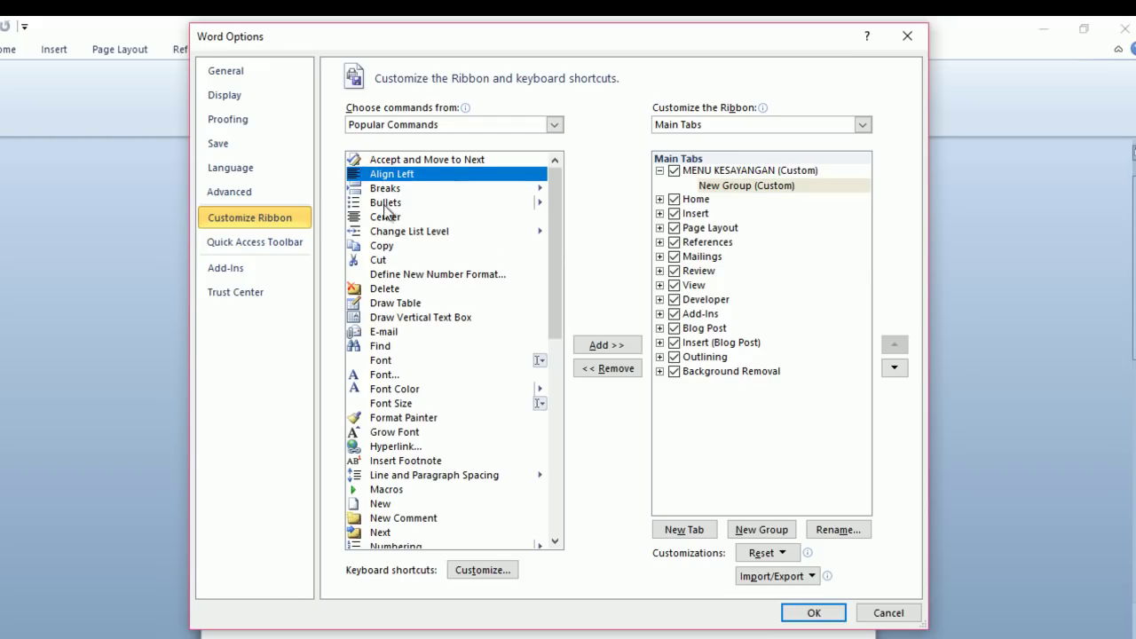
pyautogui.click(376, 189)
pyautogui.click(380, 174)
pyautogui.click(611, 345)
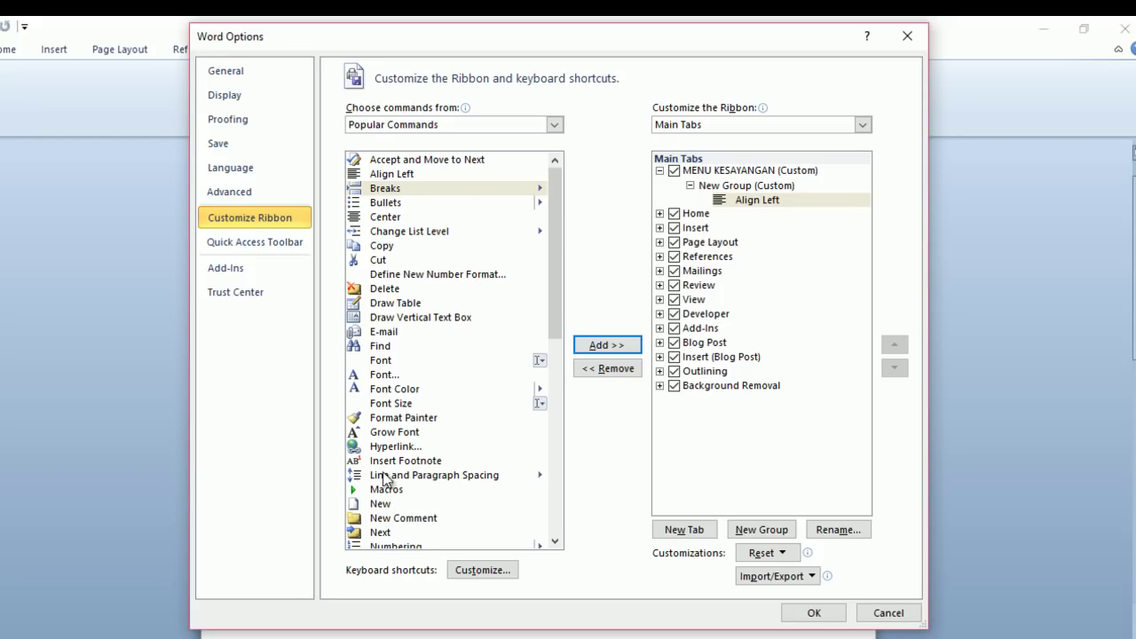
# Add the following popular commands, Breaks through Grow Font, to the New Group
pyautogui.scroll(-2, 384, 479)
pyautogui.scroll(-3, 400, 484)
pyautogui.scroll(-3, 404, 484)
pyautogui.scroll(-3, 413, 480)
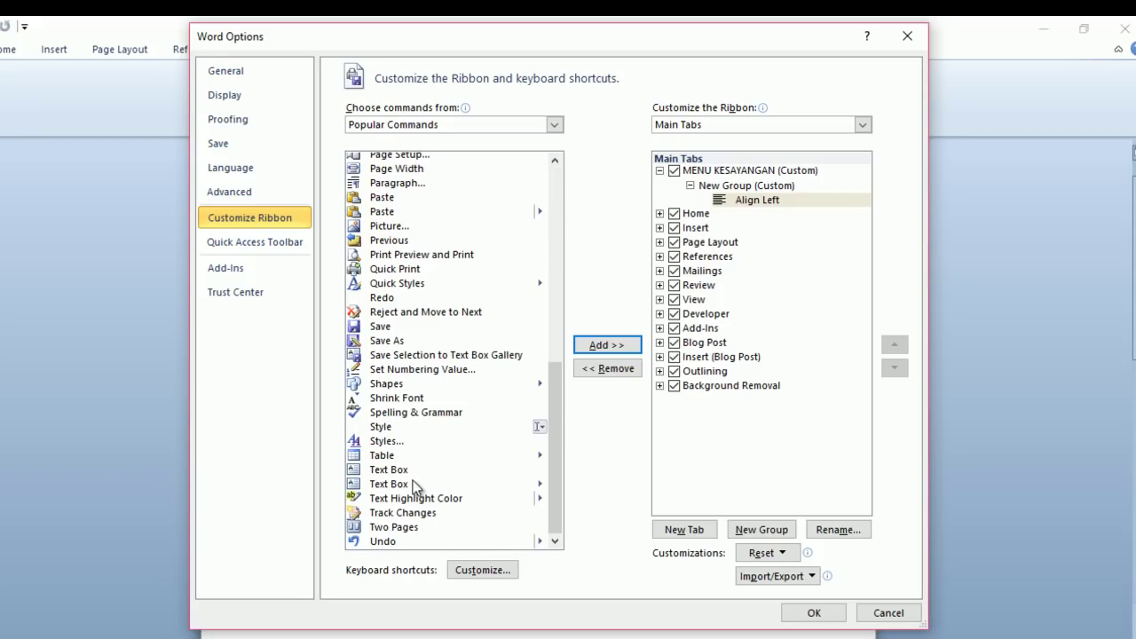
pyautogui.scroll(4, 412, 482)
pyautogui.scroll(6, 381, 488)
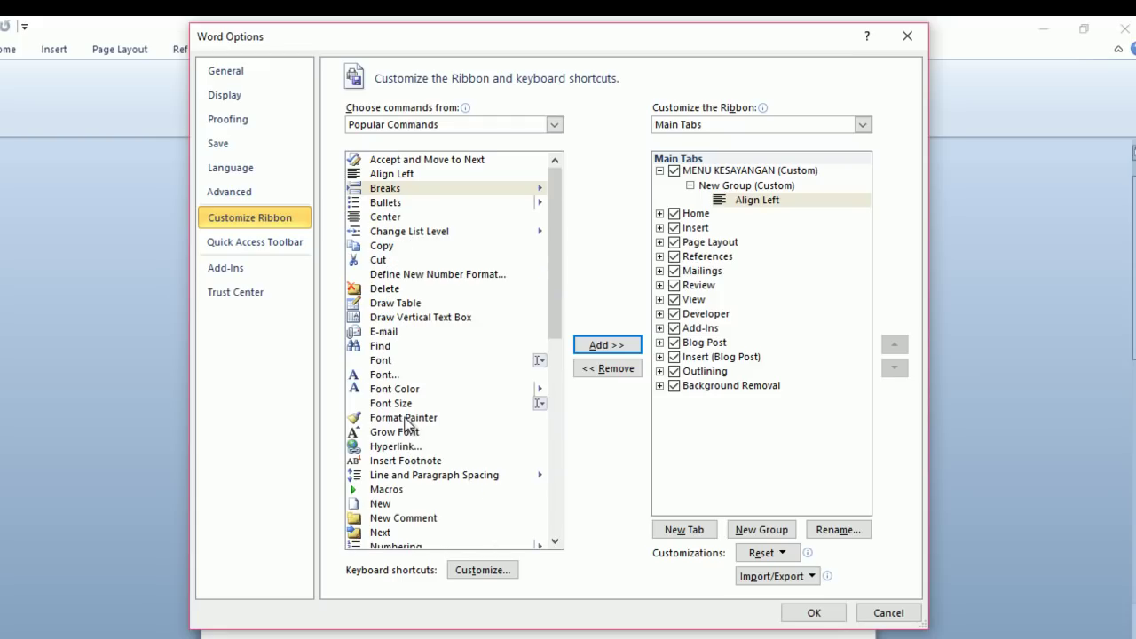
pyautogui.click(607, 347)
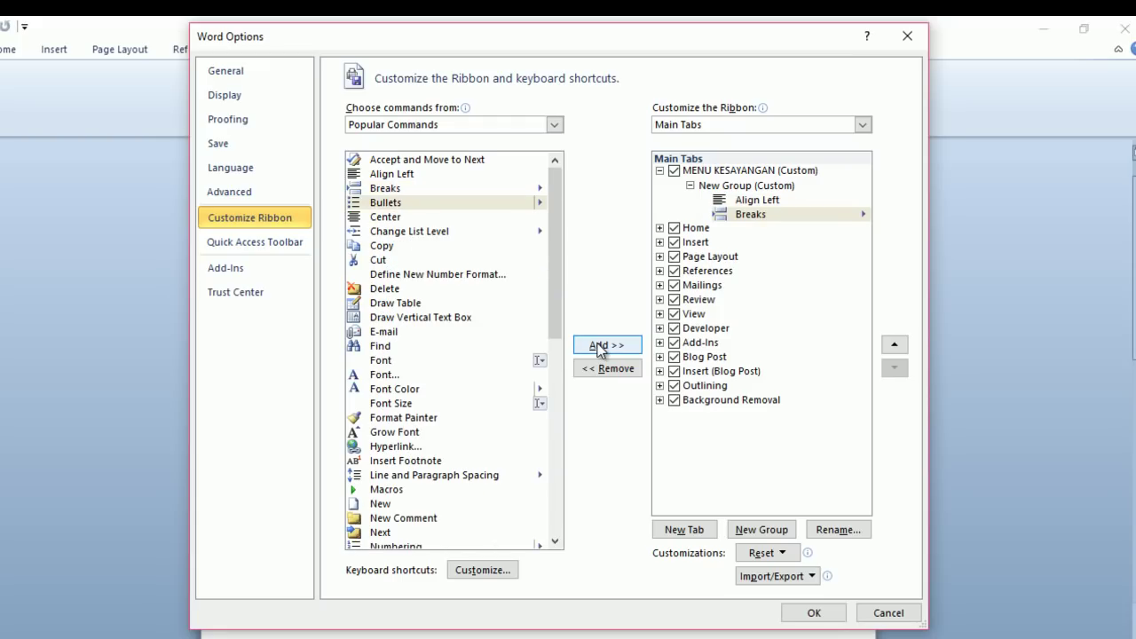
pyautogui.click(607, 347)
pyautogui.click(607, 346)
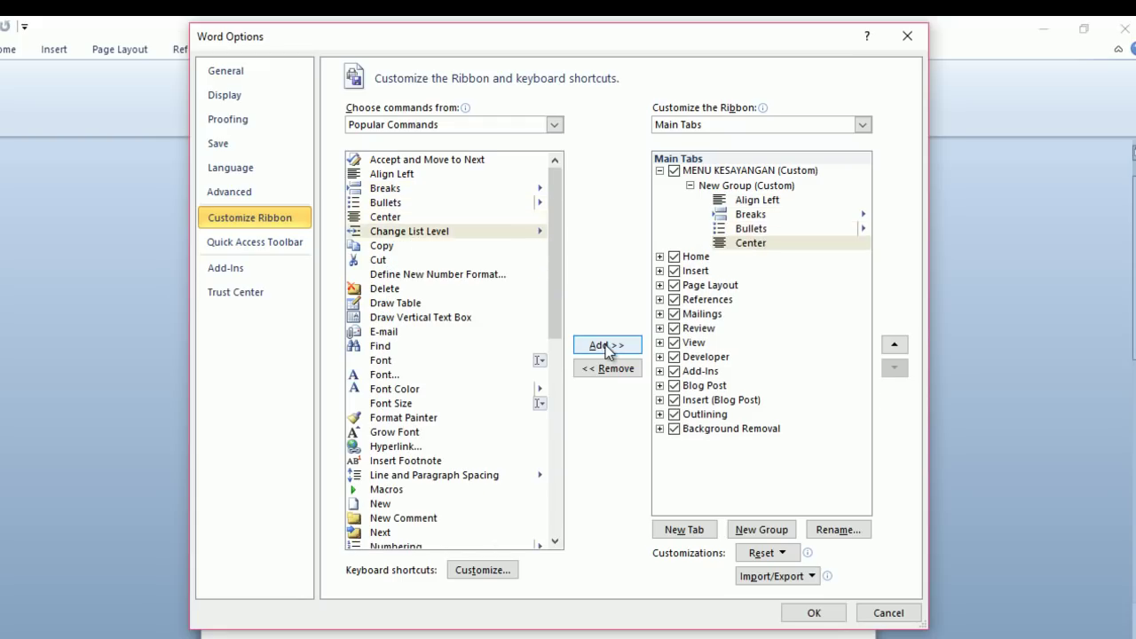
pyautogui.click(607, 346)
pyautogui.click(607, 346)
pyautogui.click(607, 346)
pyautogui.click(607, 346)
pyautogui.click(607, 346)
pyautogui.click(607, 346)
pyautogui.click(607, 346)
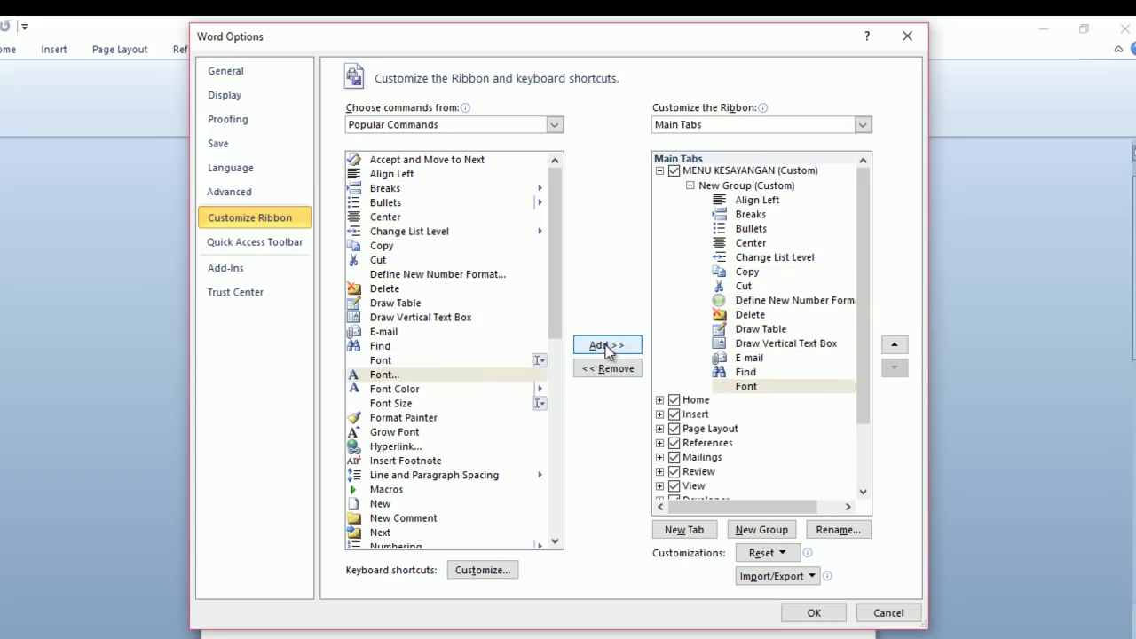
pyautogui.click(607, 346)
pyautogui.click(607, 346)
pyautogui.click(607, 346)
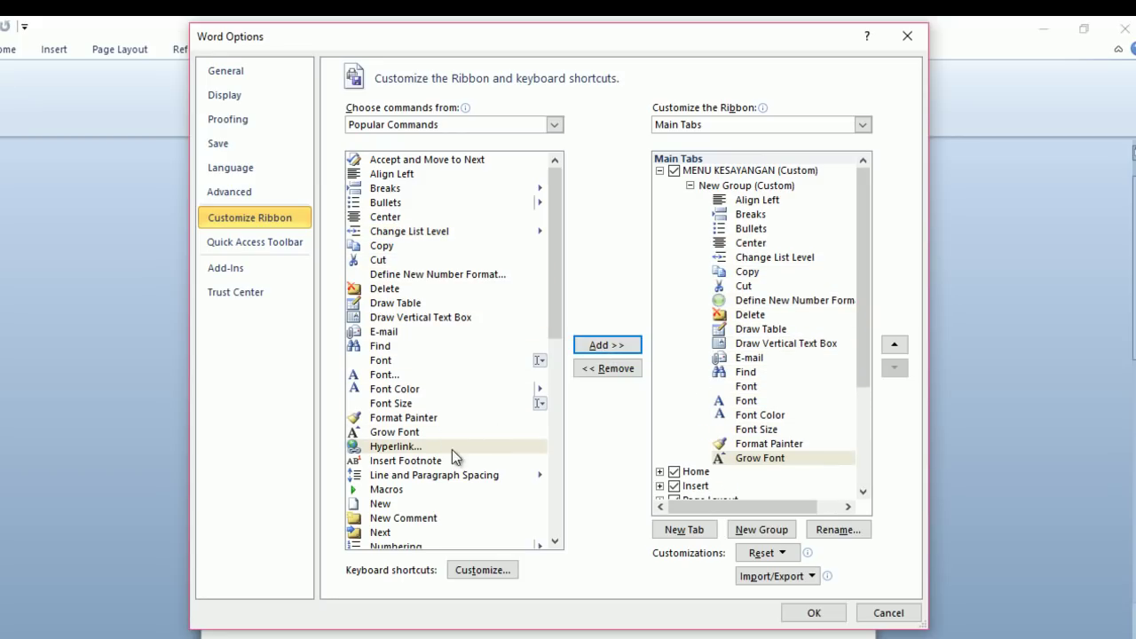
pyautogui.click(543, 131)
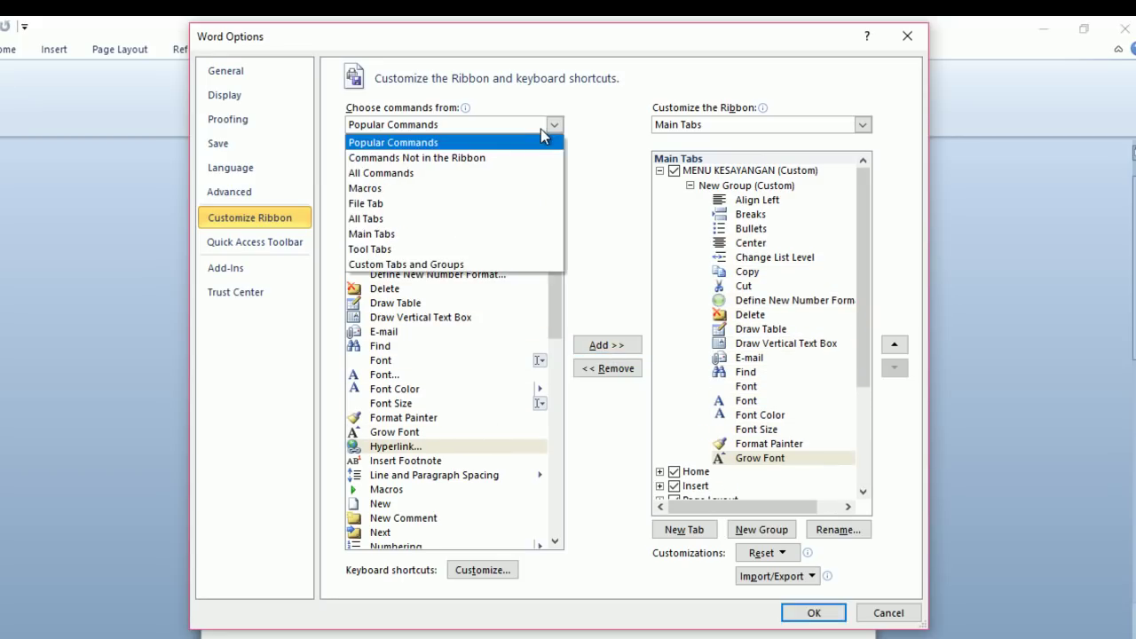
# From All Commands, add 3-D Color, 3-D Effects, 3-D On/Off and 3-D Options to the group
pyautogui.click(451, 173)
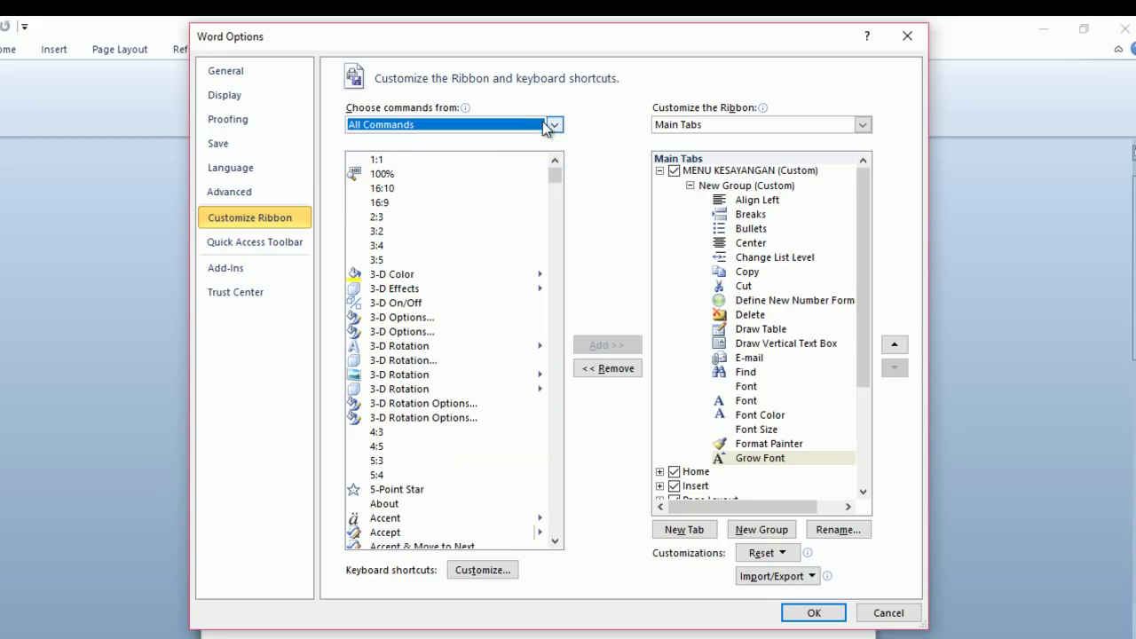
pyautogui.click(401, 275)
pyautogui.click(607, 346)
pyautogui.click(607, 346)
pyautogui.click(607, 346)
pyautogui.click(607, 346)
# Add Add Text, Align Bottom Center, Align Bottom Left and Right, and Align Center
pyautogui.scroll(-3, 488, 430)
pyautogui.scroll(-3, 489, 432)
pyautogui.scroll(-5, 488, 432)
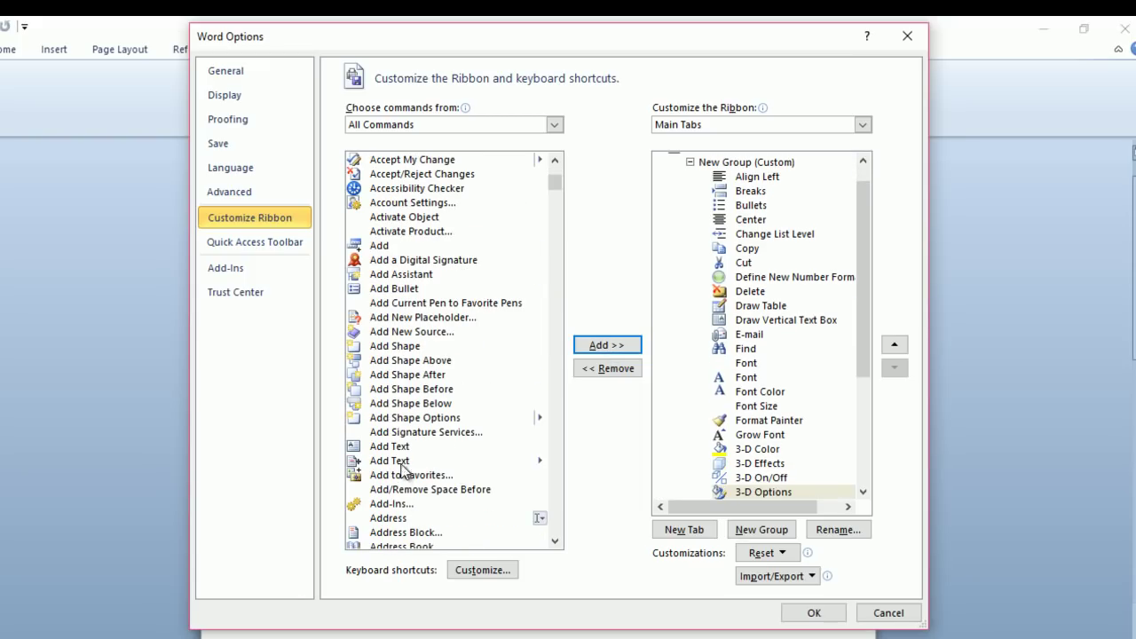
pyautogui.click(397, 447)
pyautogui.click(607, 344)
pyautogui.scroll(-5, 391, 408)
pyautogui.scroll(-2, 407, 504)
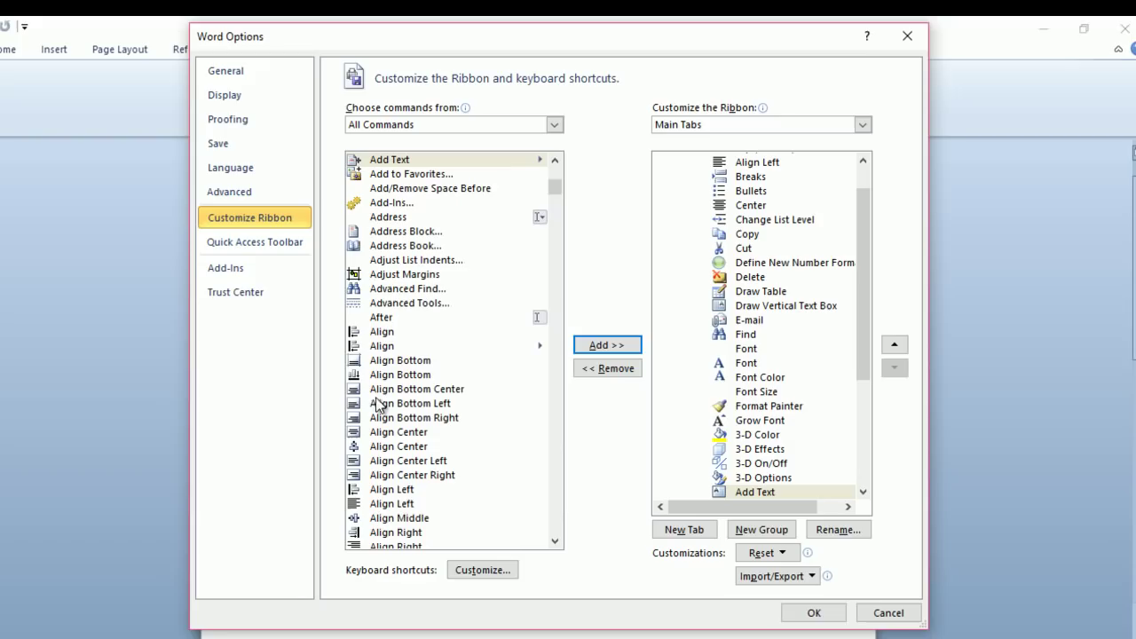
pyautogui.click(410, 390)
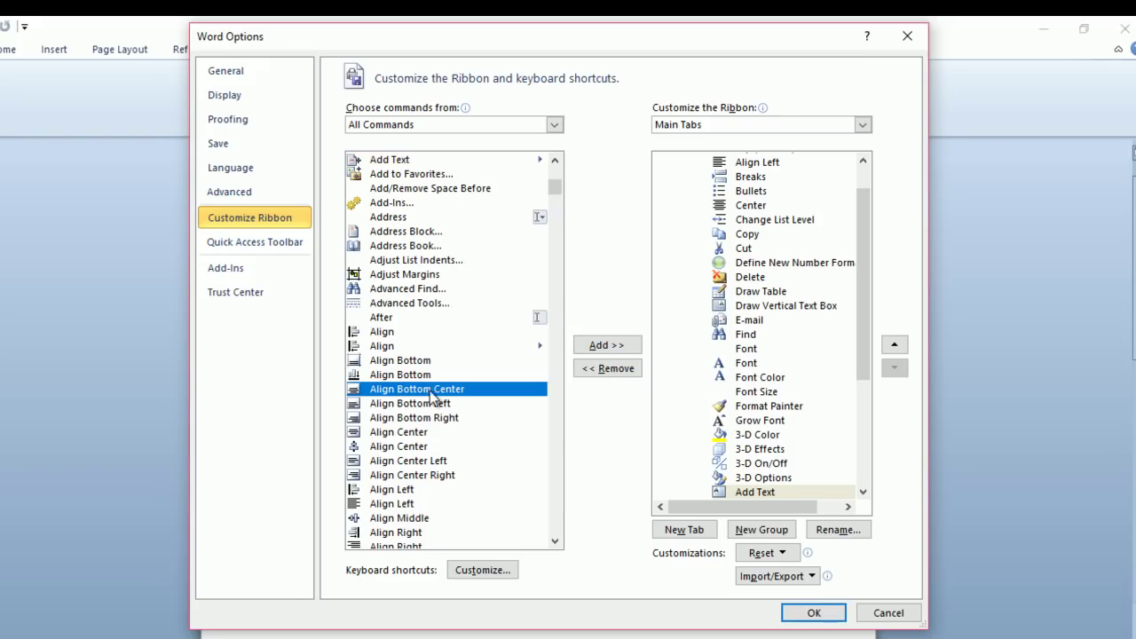
pyautogui.click(612, 346)
pyautogui.click(613, 346)
pyautogui.click(613, 346)
pyautogui.click(615, 347)
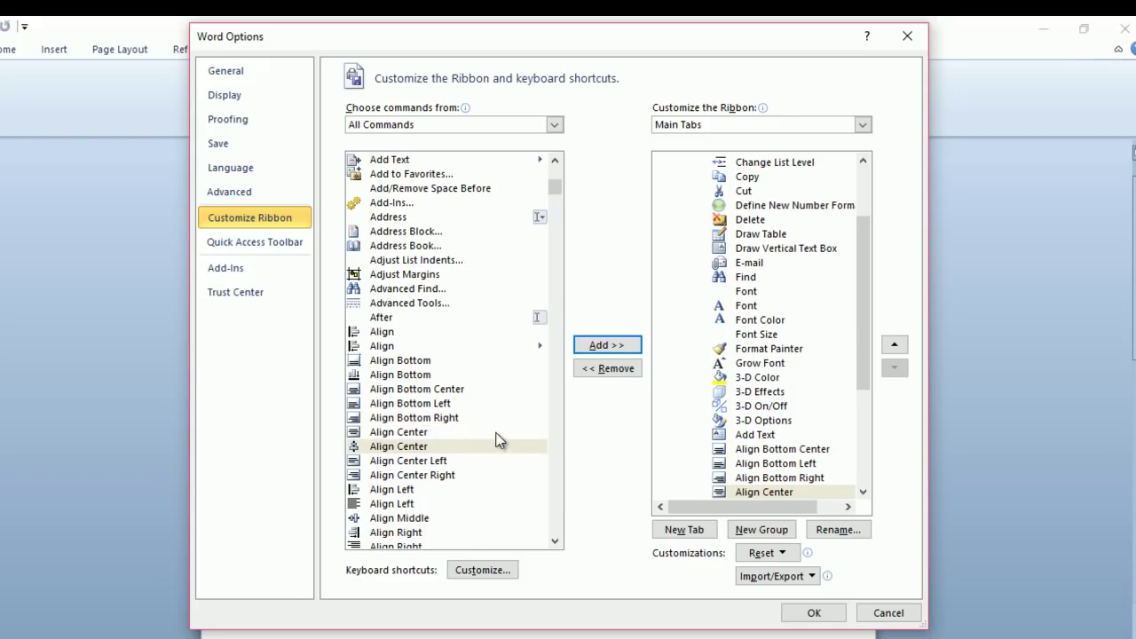
# Review the custom group's command list and apply the ribbon changes
pyautogui.scroll(-4, 494, 443)
pyautogui.scroll(-3, 494, 444)
pyautogui.scroll(-6, 492, 446)
pyautogui.scroll(-7, 501, 451)
pyautogui.scroll(-1, 515, 451)
pyautogui.scroll(1, 517, 446)
pyautogui.scroll(11, 514, 441)
pyautogui.scroll(8, 512, 434)
pyautogui.scroll(8, 512, 434)
pyautogui.scroll(3, 514, 428)
pyautogui.scroll(2, 510, 412)
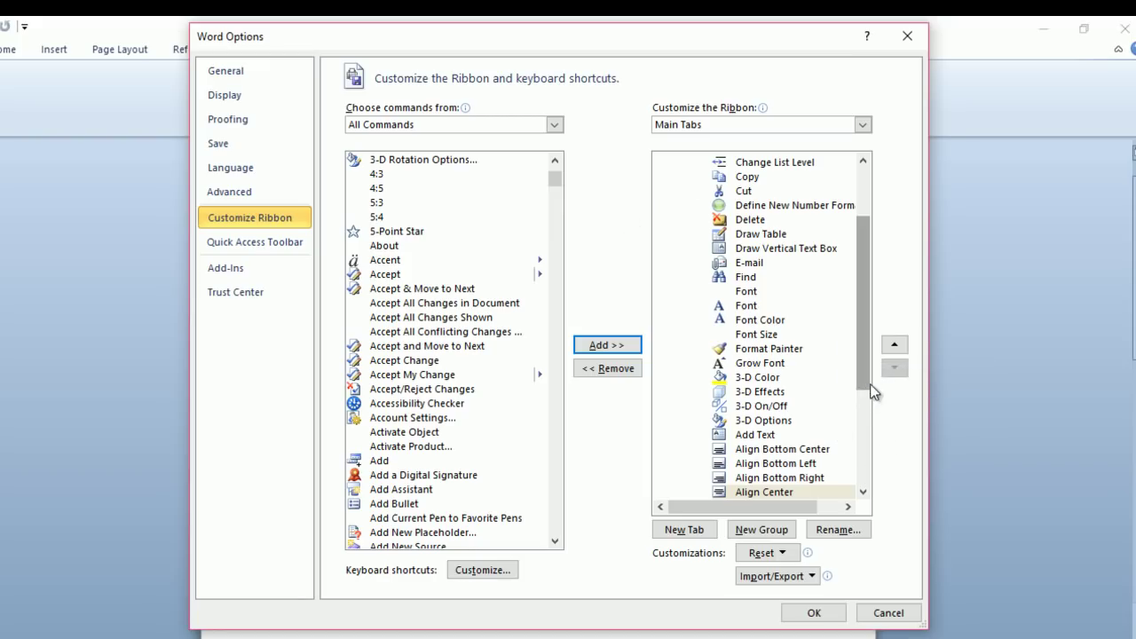
pyautogui.click(862, 470)
pyautogui.moveTo(863, 377); pyautogui.dragTo(863, 233)
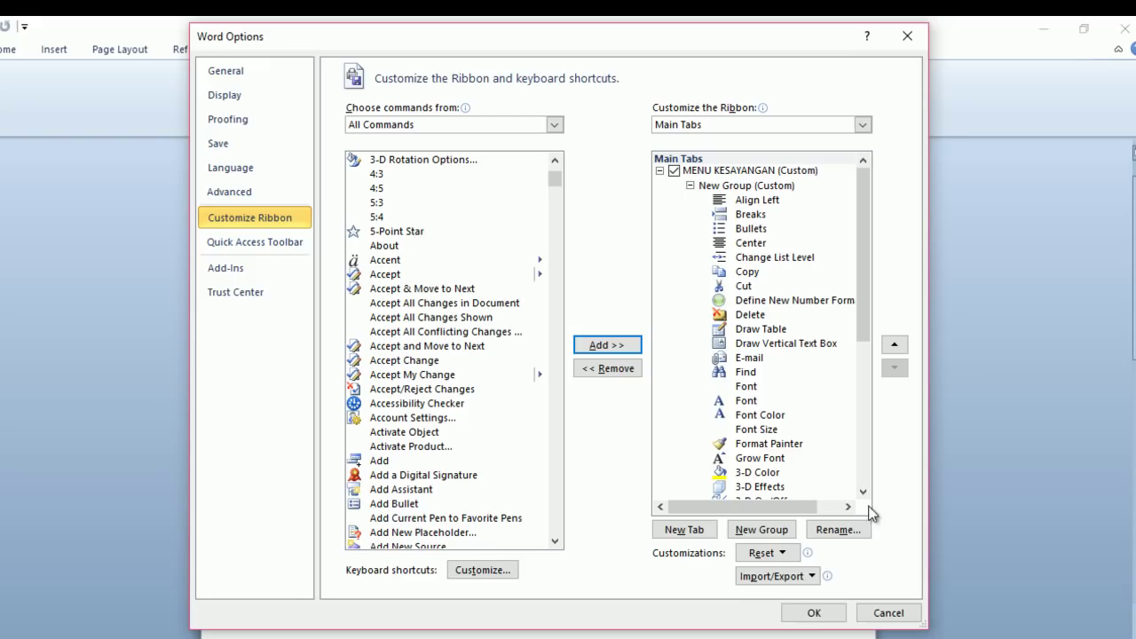
pyautogui.click(811, 612)
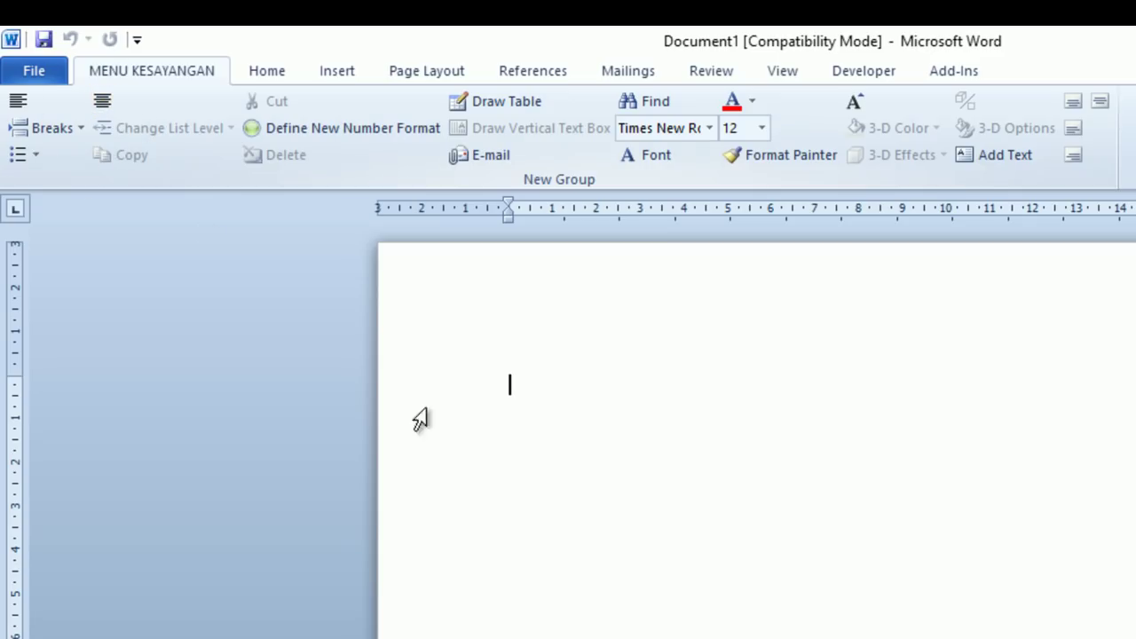
# Expand the MENU KESAYANGAN New Group in Customize Ribbon and remove Bullets
pyautogui.rightClick(154, 76)
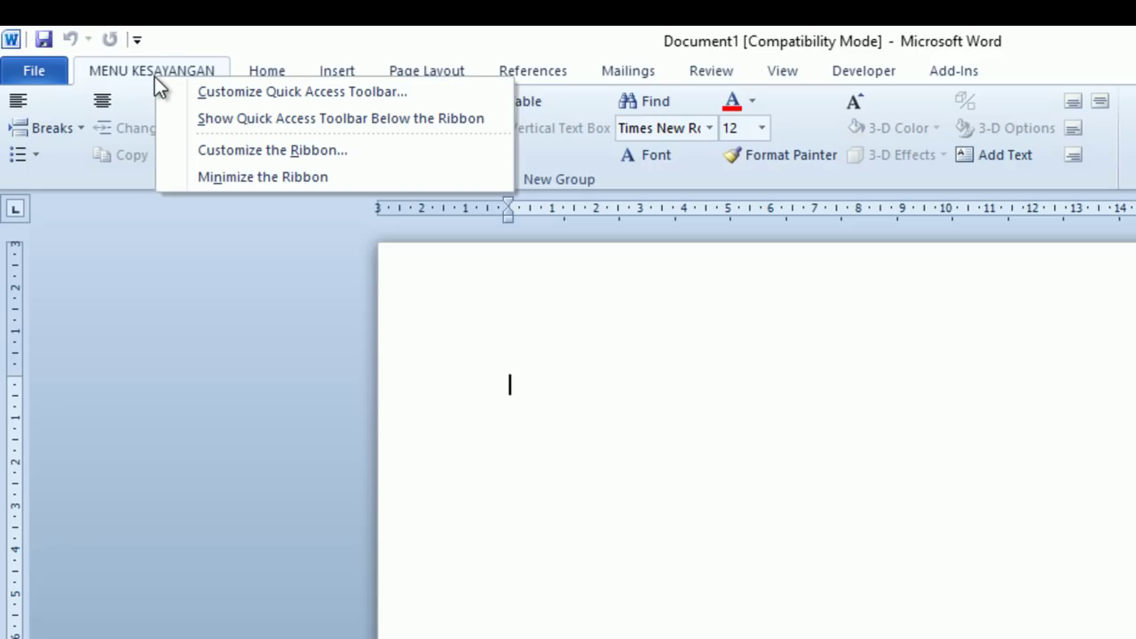
pyautogui.click(161, 150)
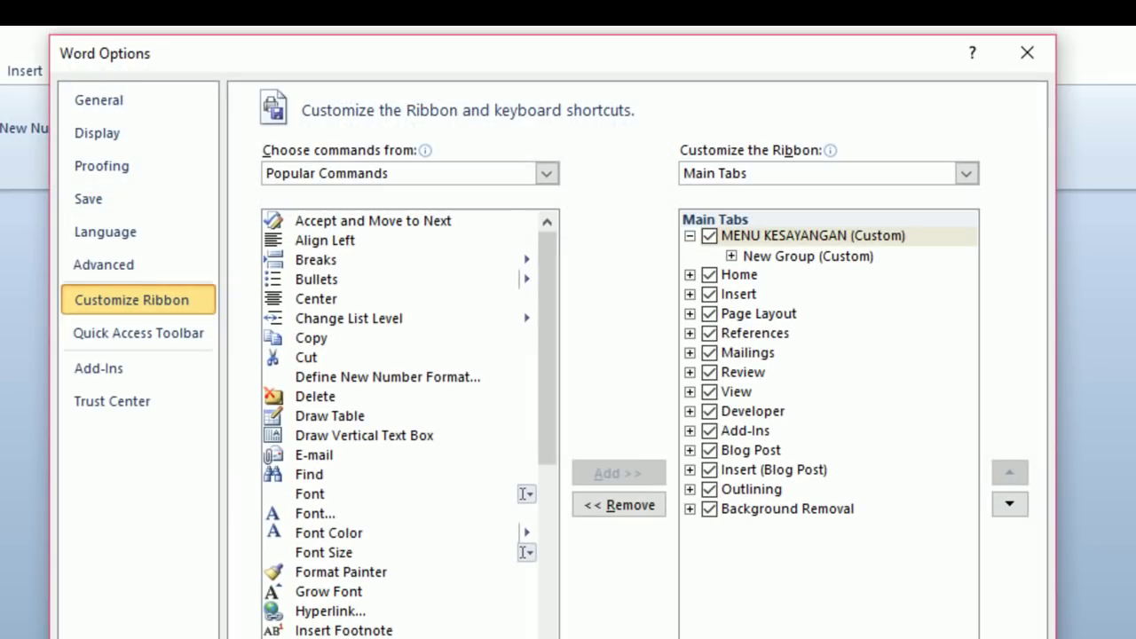
pyautogui.click(779, 259)
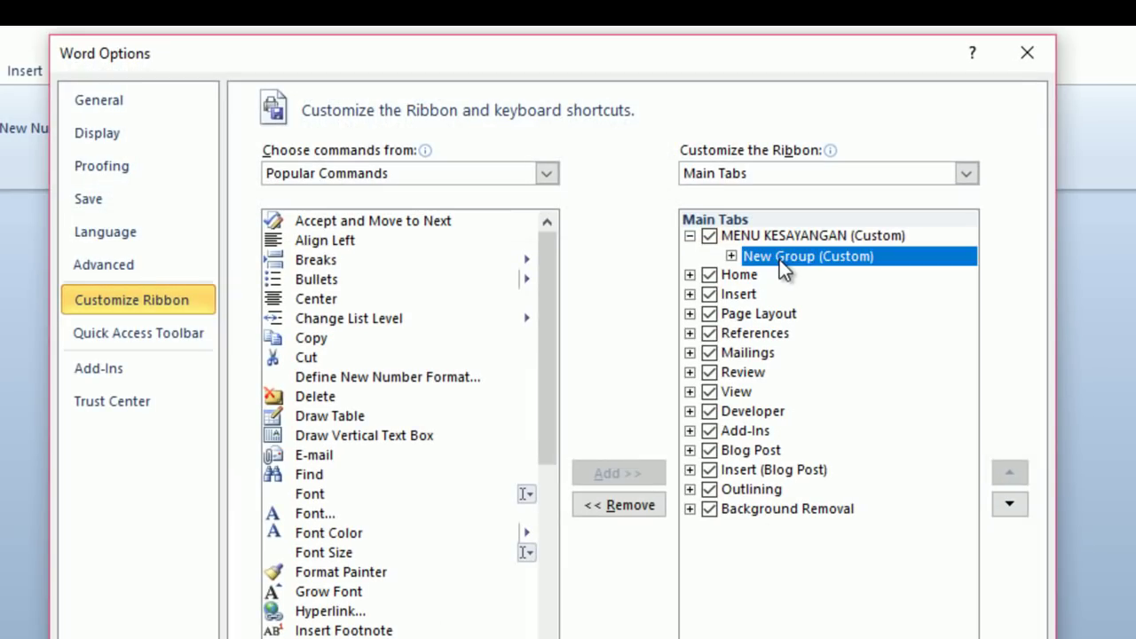
pyautogui.click(731, 255)
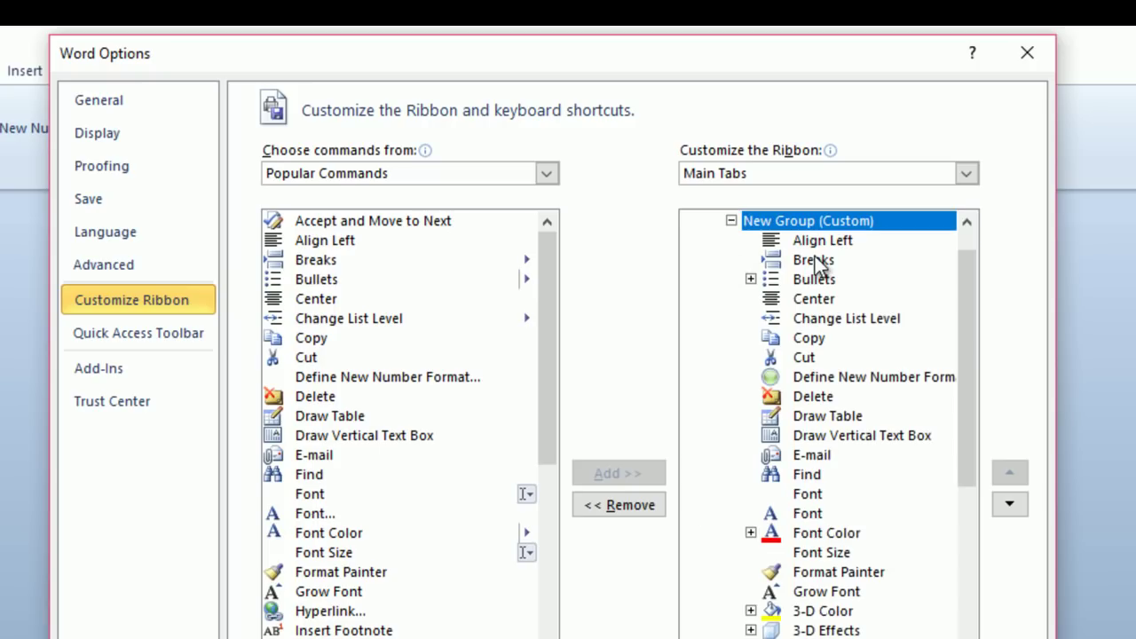
pyautogui.scroll(-4, 895, 502)
pyautogui.scroll(2, 894, 515)
pyautogui.scroll(3, 891, 522)
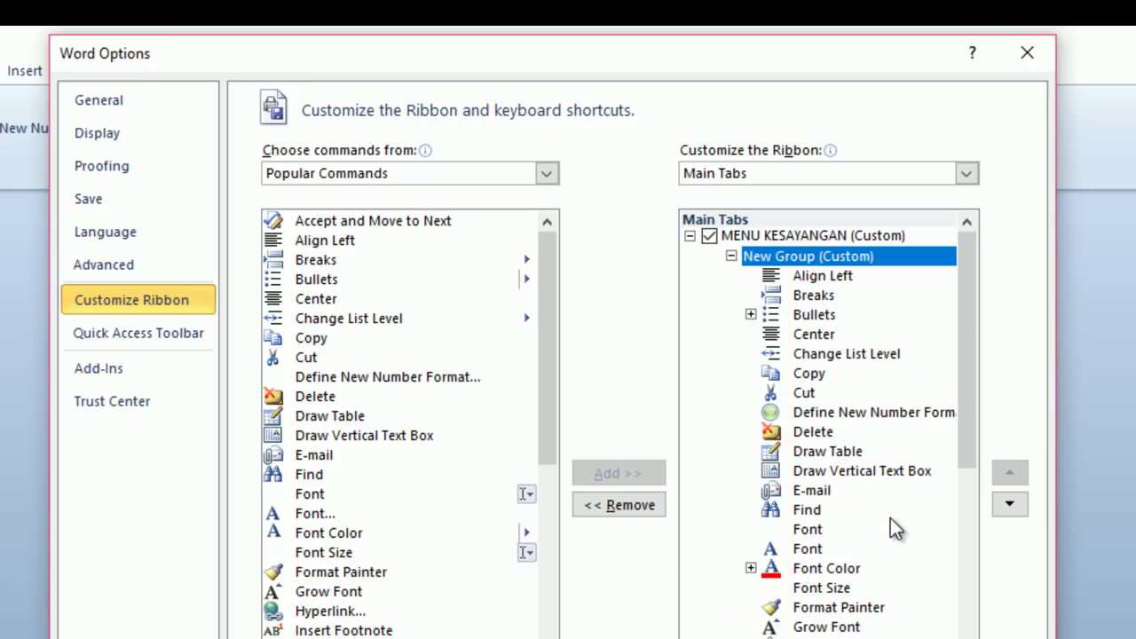
pyautogui.click(818, 316)
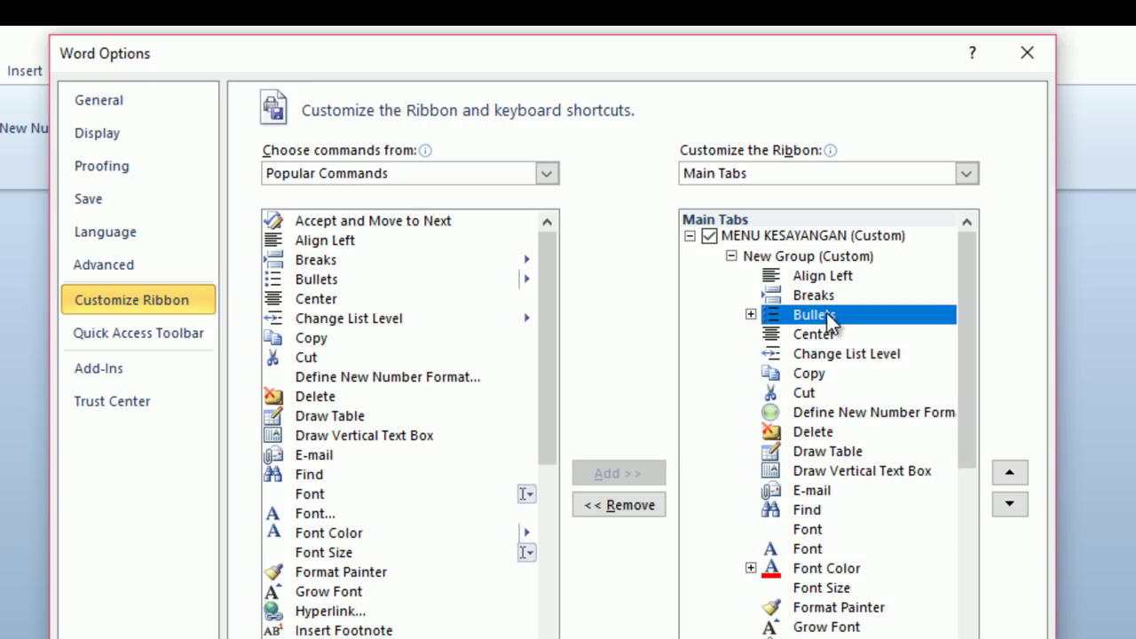
pyautogui.rightClick(829, 318)
pyautogui.click(899, 415)
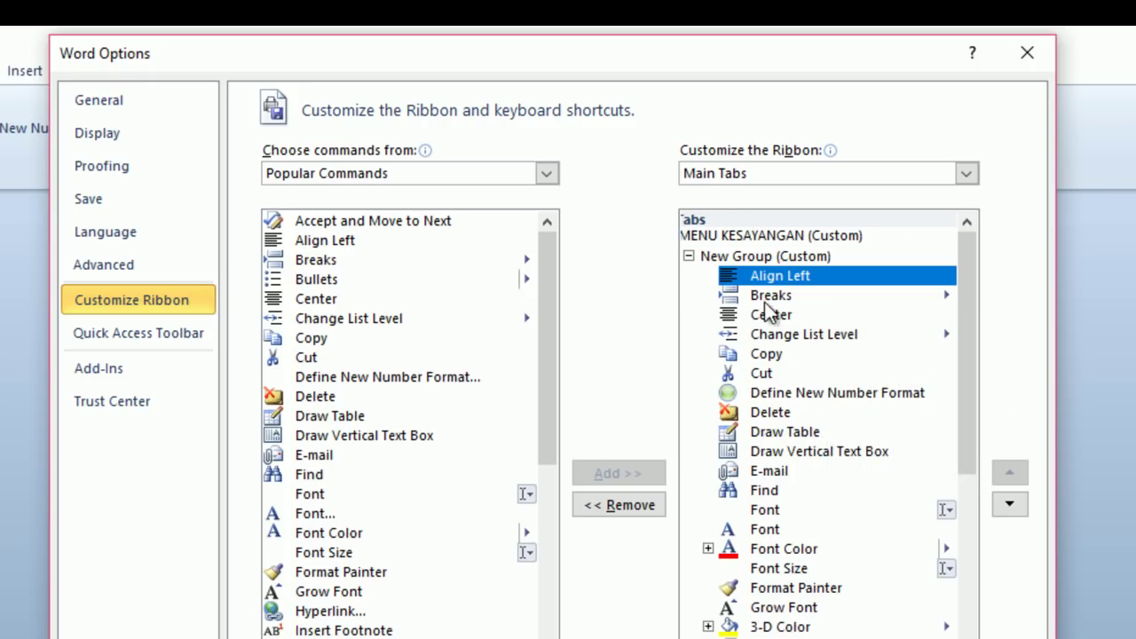
# Remove Align Left, Breaks, Define New Number Format and Change List Level from the group
pyautogui.rightClick(792, 277)
pyautogui.click(809, 380)
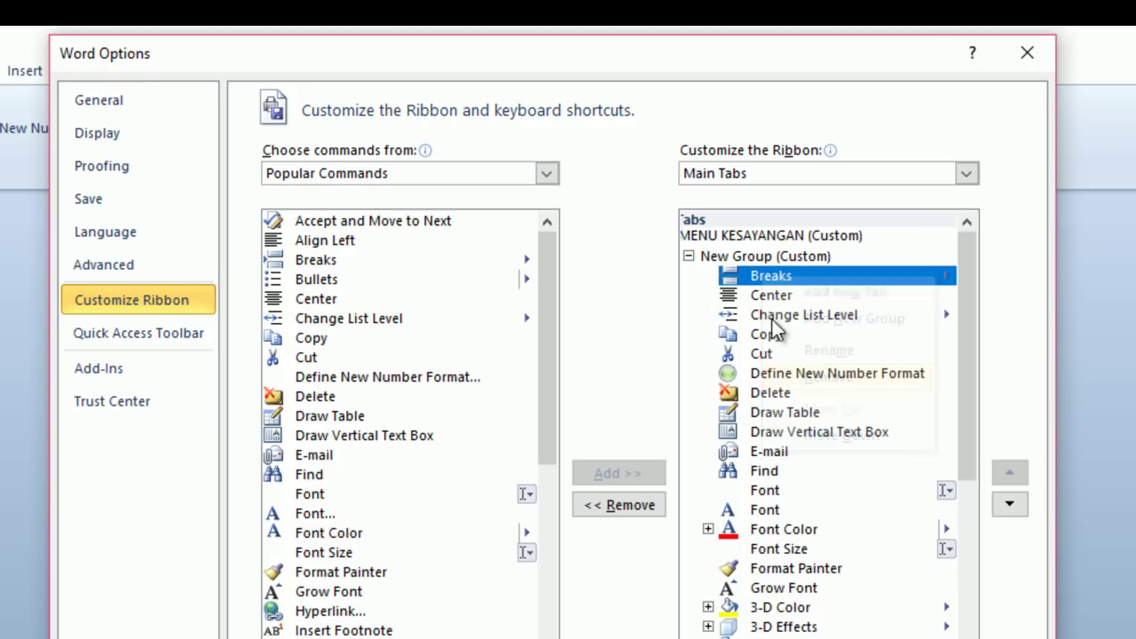
pyautogui.rightClick(769, 280)
pyautogui.click(799, 379)
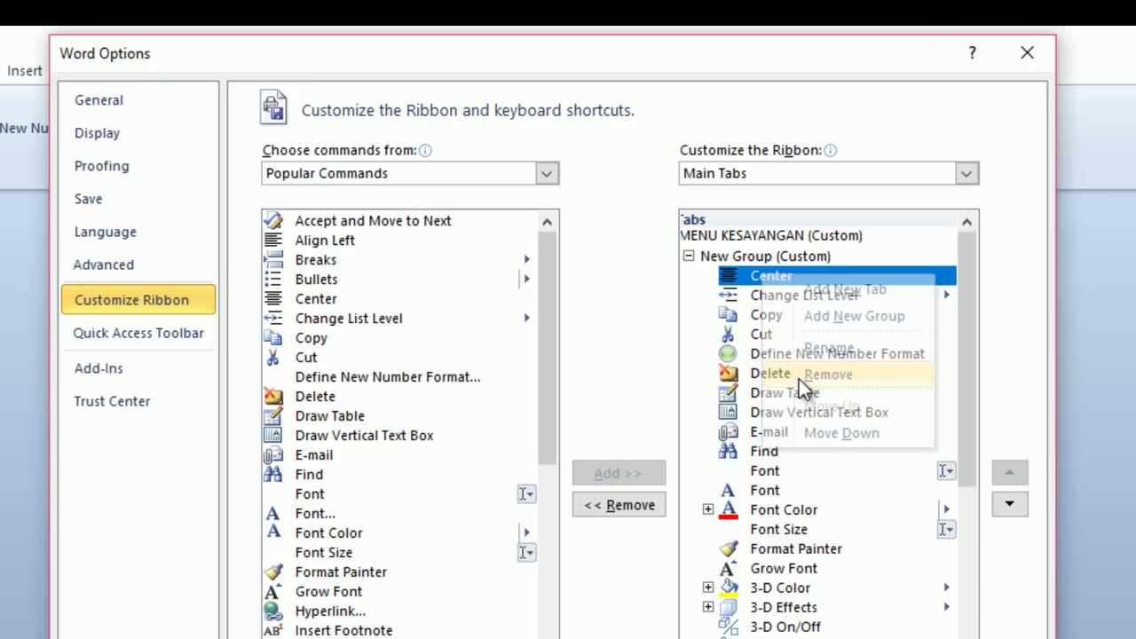
pyautogui.click(769, 355)
pyautogui.rightClick(768, 355)
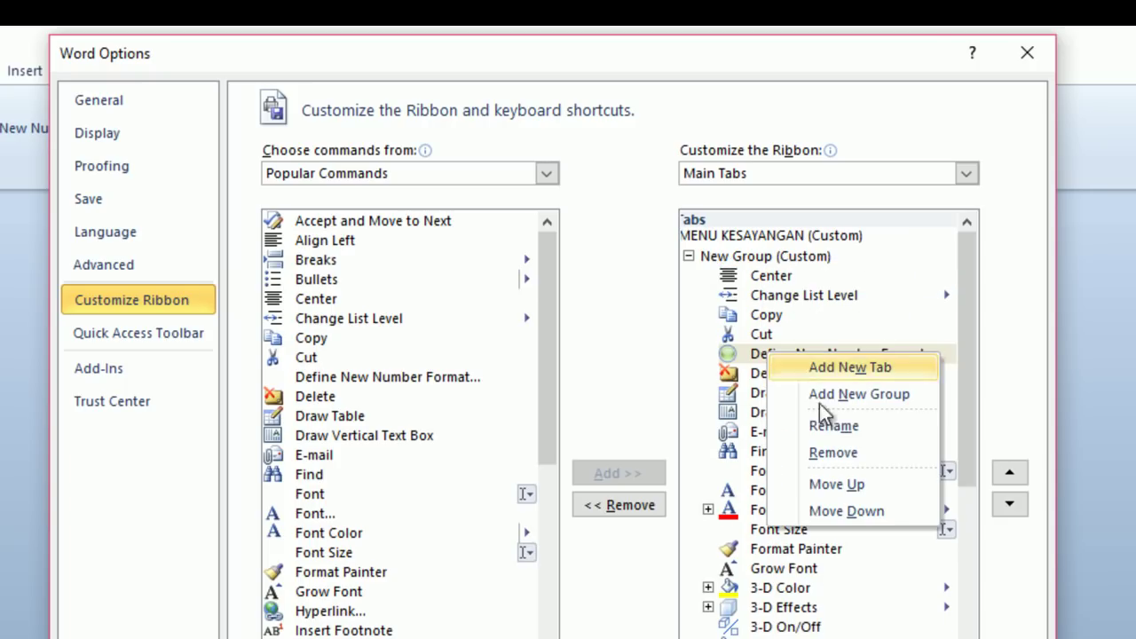
pyautogui.click(831, 454)
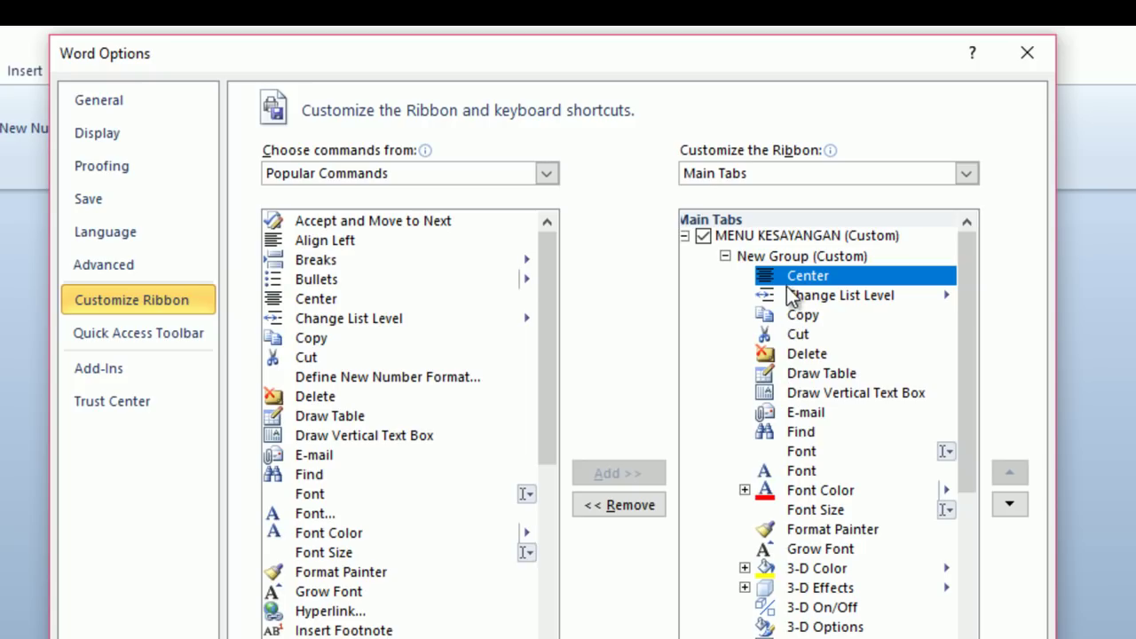
pyautogui.rightClick(786, 301)
pyautogui.click(845, 403)
# Remove Format Painter and Font Color from the group and apply the changes
pyautogui.scroll(-5, 851, 429)
pyautogui.scroll(3, 851, 428)
pyautogui.scroll(1, 839, 448)
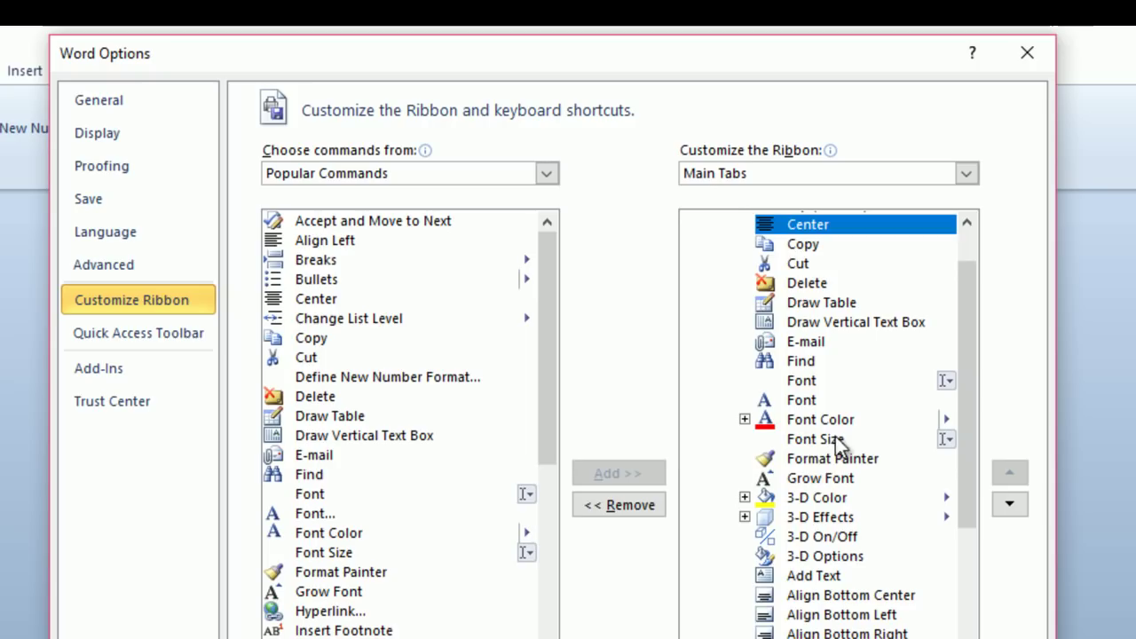
pyautogui.rightClick(801, 463)
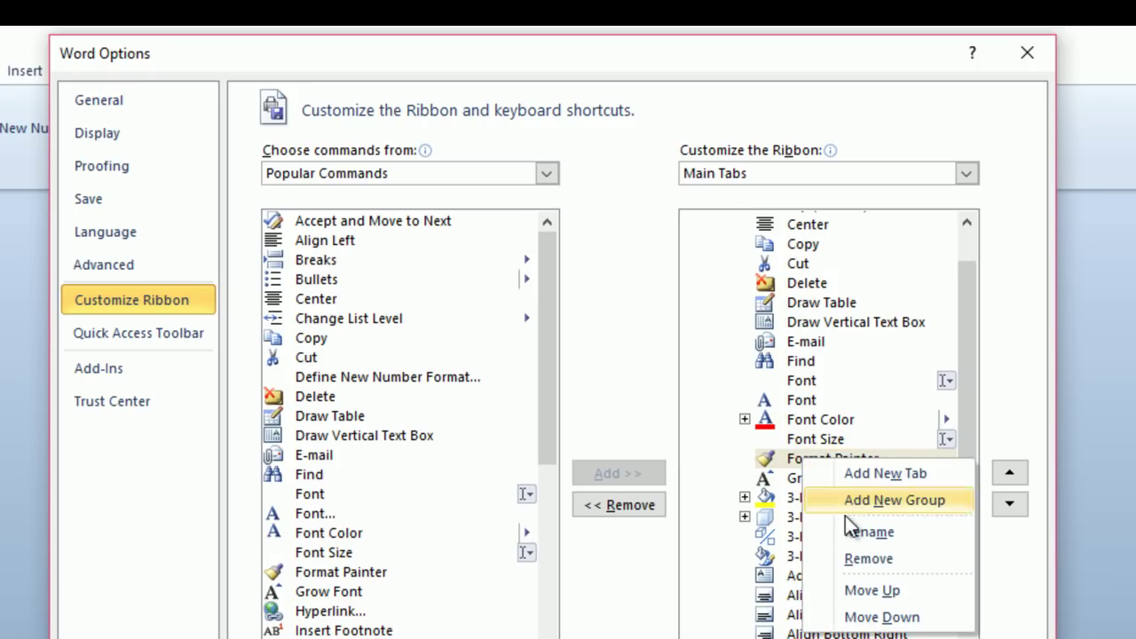
pyautogui.click(857, 562)
pyautogui.rightClick(809, 418)
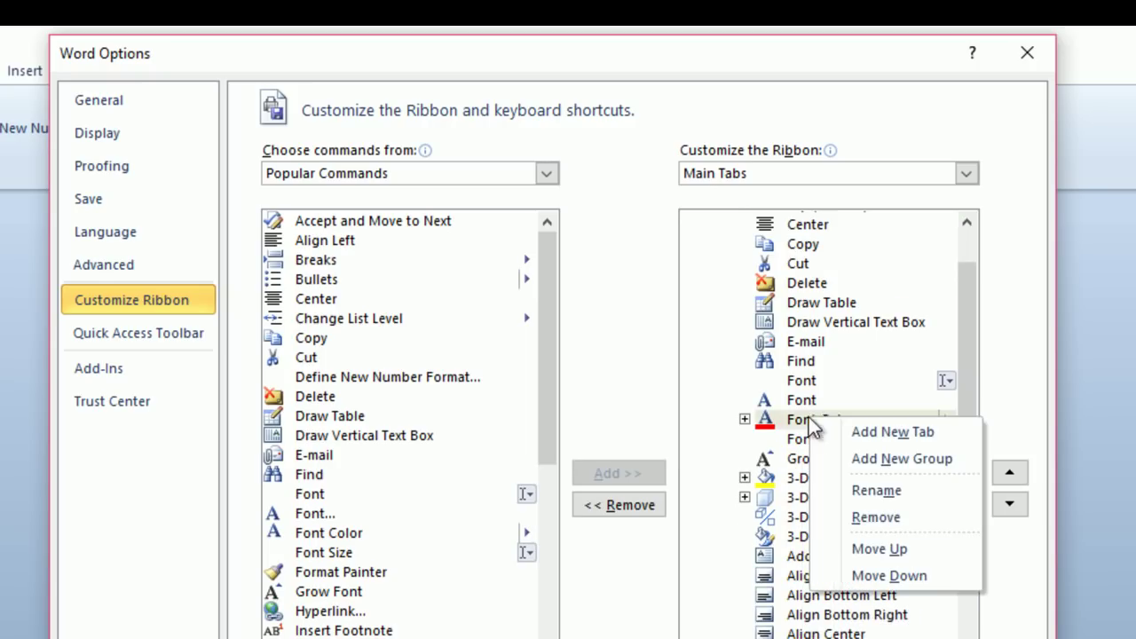
pyautogui.click(872, 518)
pyautogui.scroll(1, 820, 568)
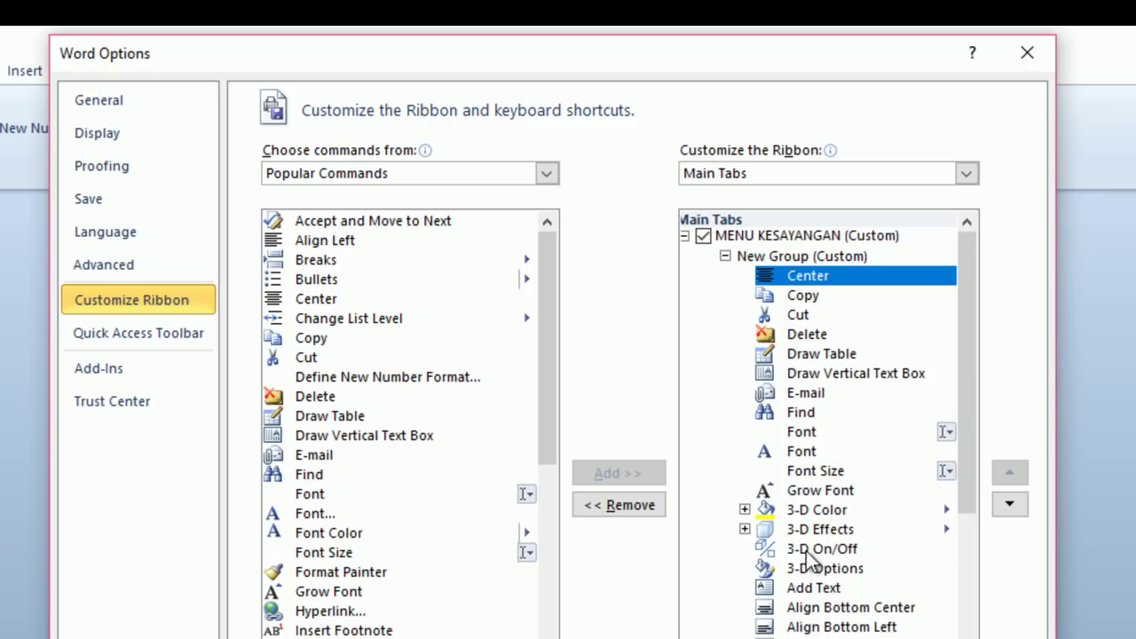
pyautogui.scroll(-4, 897, 509)
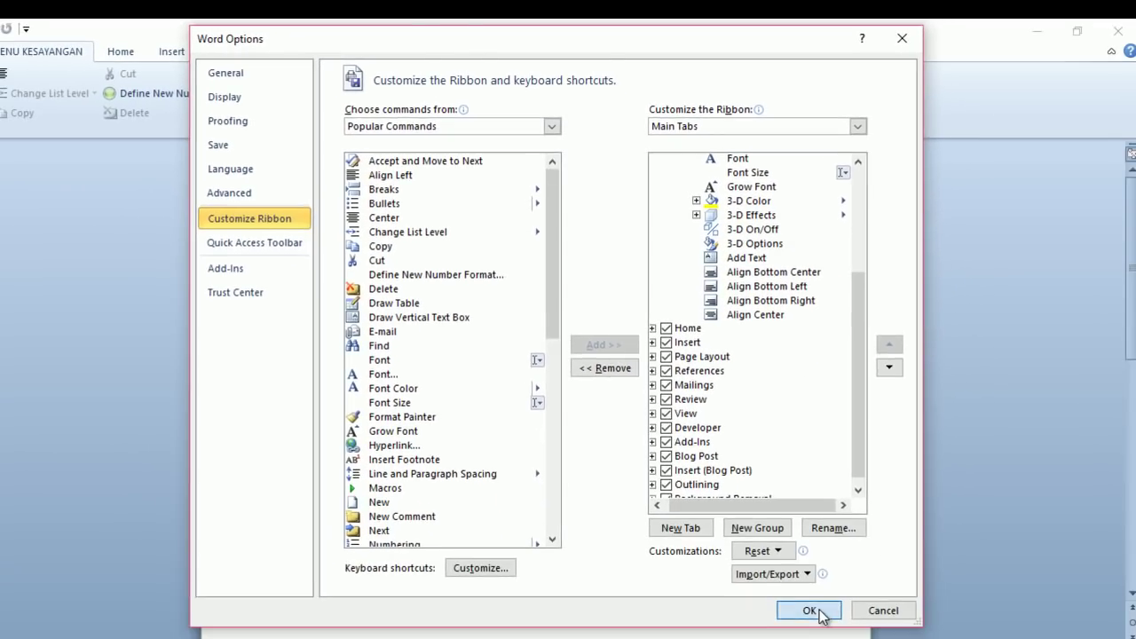
pyautogui.click(806, 610)
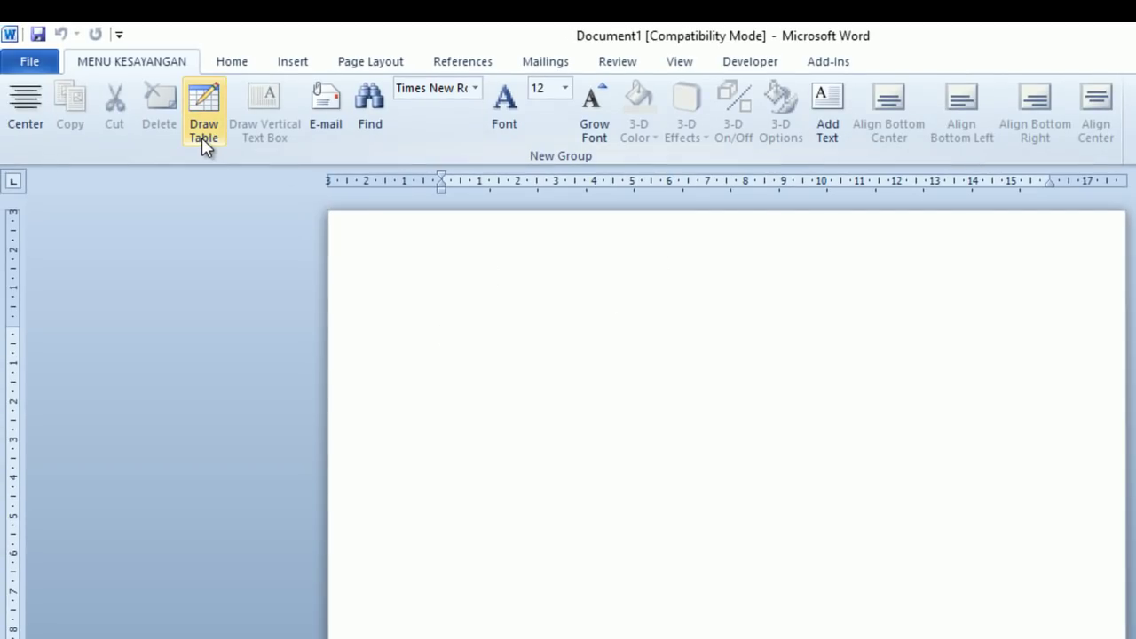
# Browse the Home through Review tabs, then return to MENU KESAYANGAN and right-click the ribbon
pyautogui.click(232, 64)
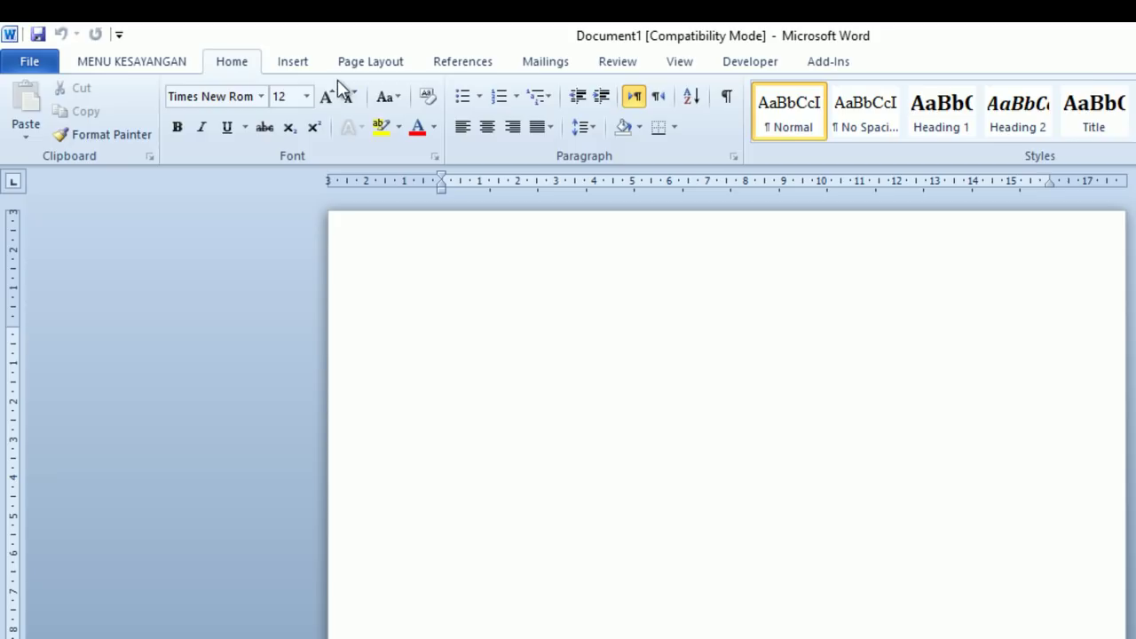
pyautogui.click(296, 63)
pyautogui.click(353, 64)
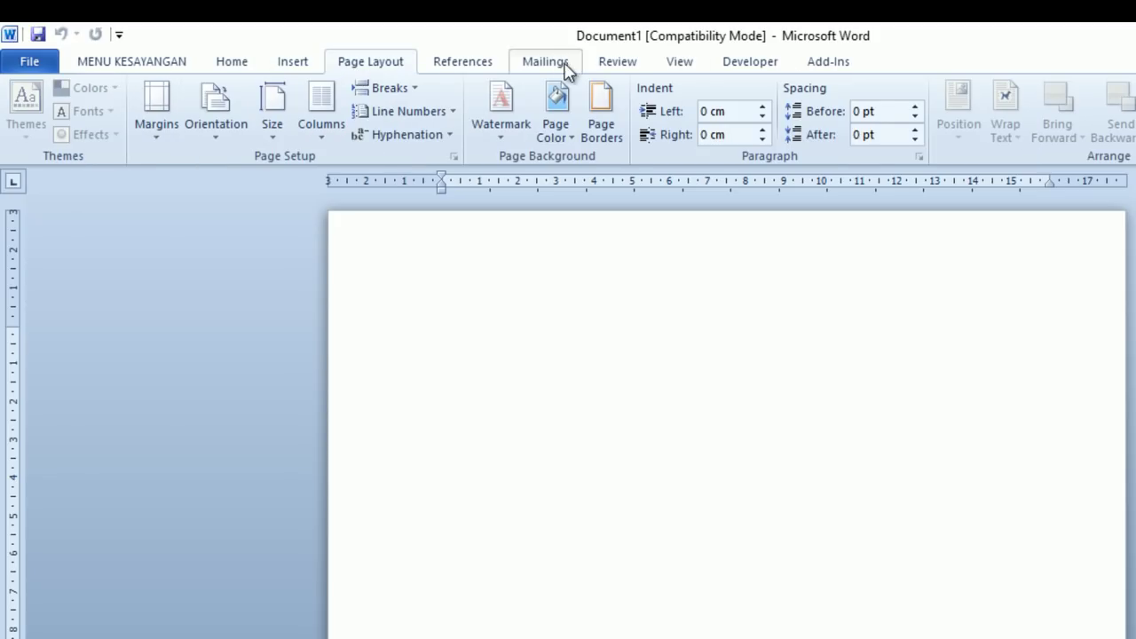
pyautogui.click(446, 69)
pyautogui.click(528, 66)
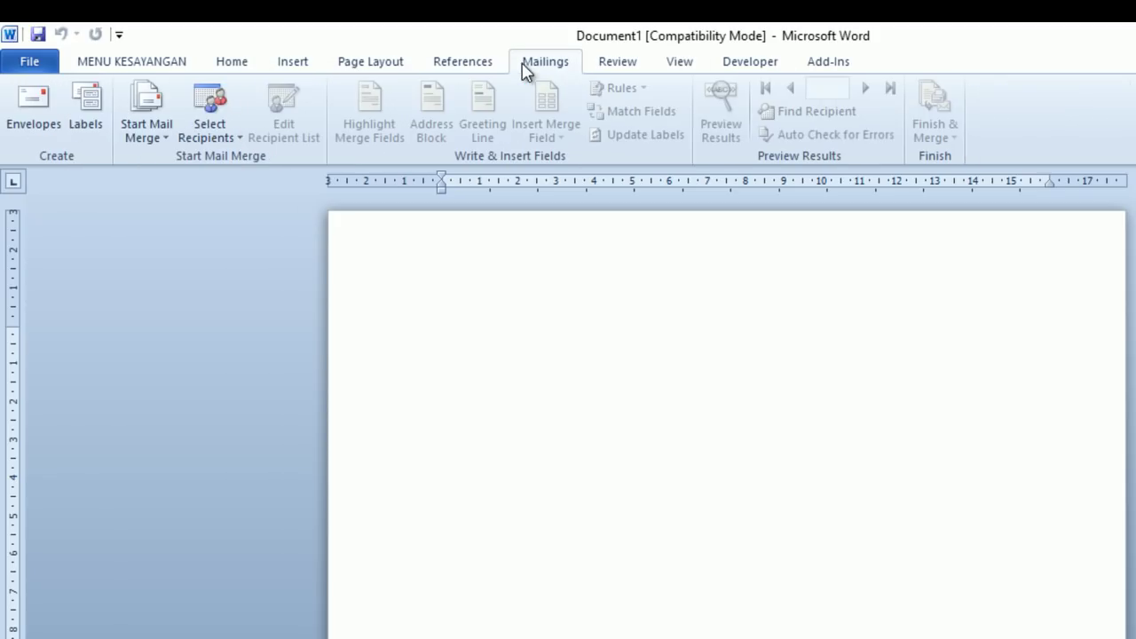
pyautogui.click(605, 66)
pyautogui.click(151, 62)
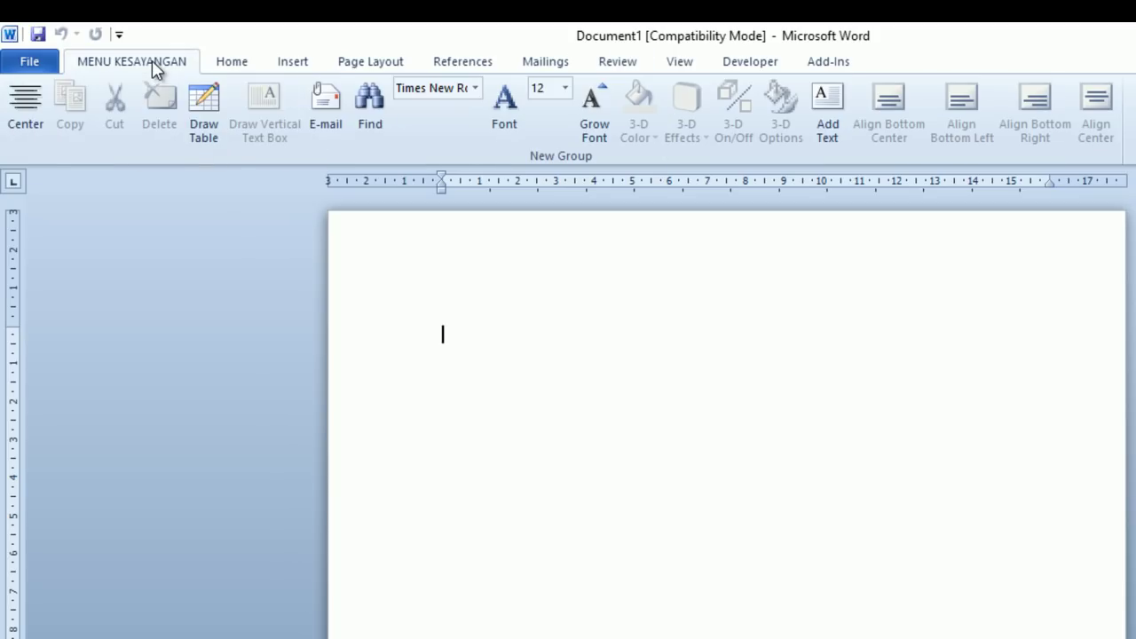
pyautogui.rightClick(153, 62)
# Open Customize the Ribbon and inspect the Home tab's Clipboard and Font groups
pyautogui.rightClick(507, 62)
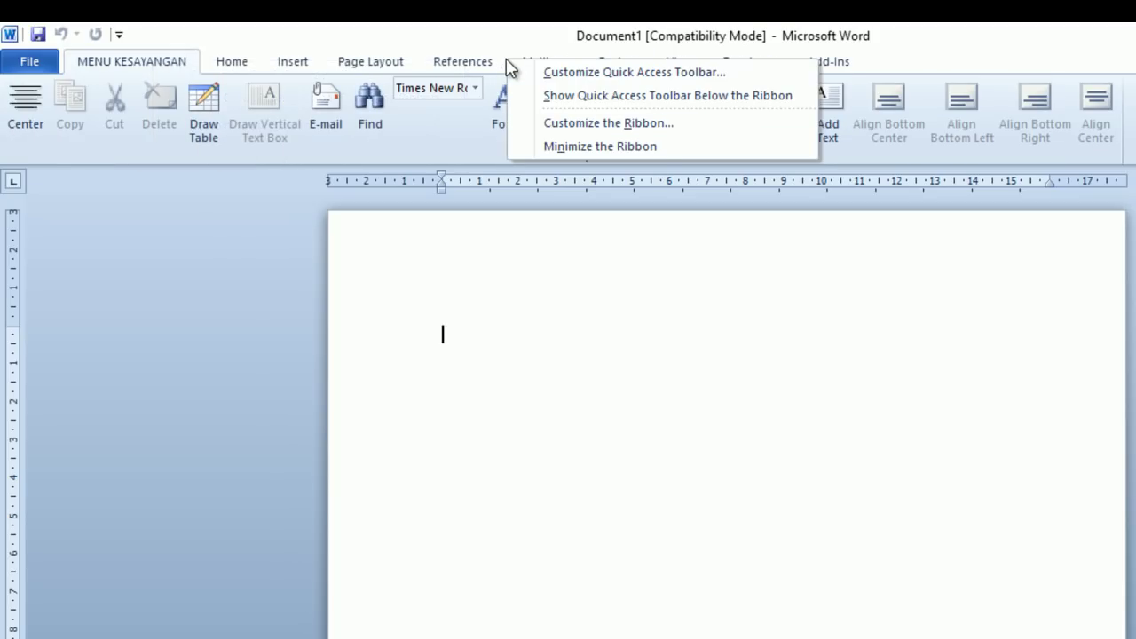
pyautogui.click(561, 127)
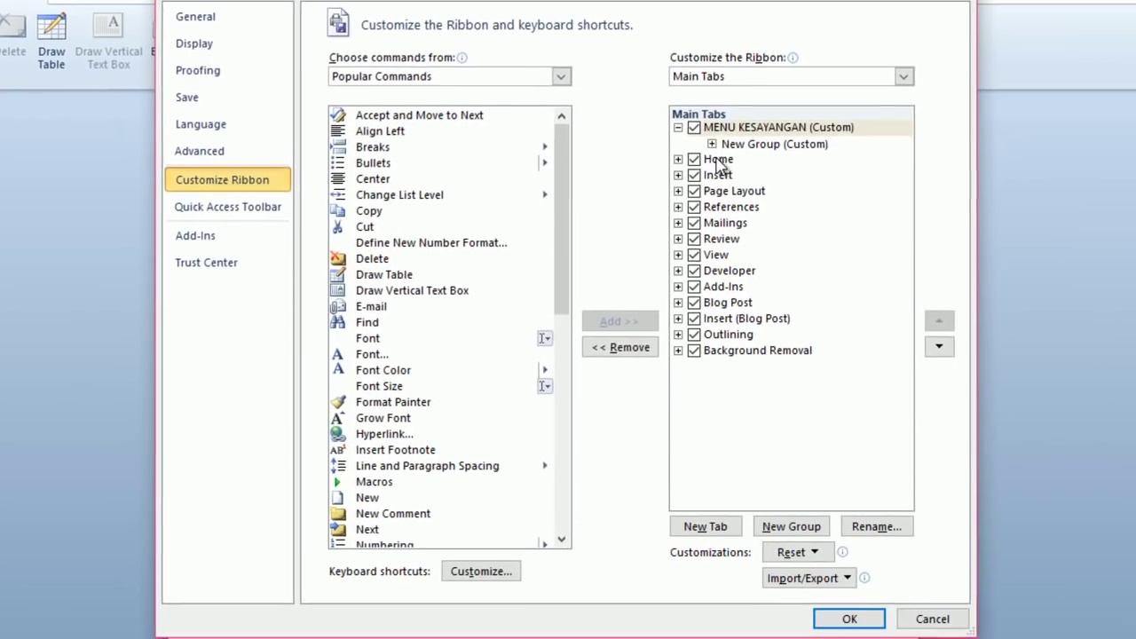
pyautogui.click(719, 160)
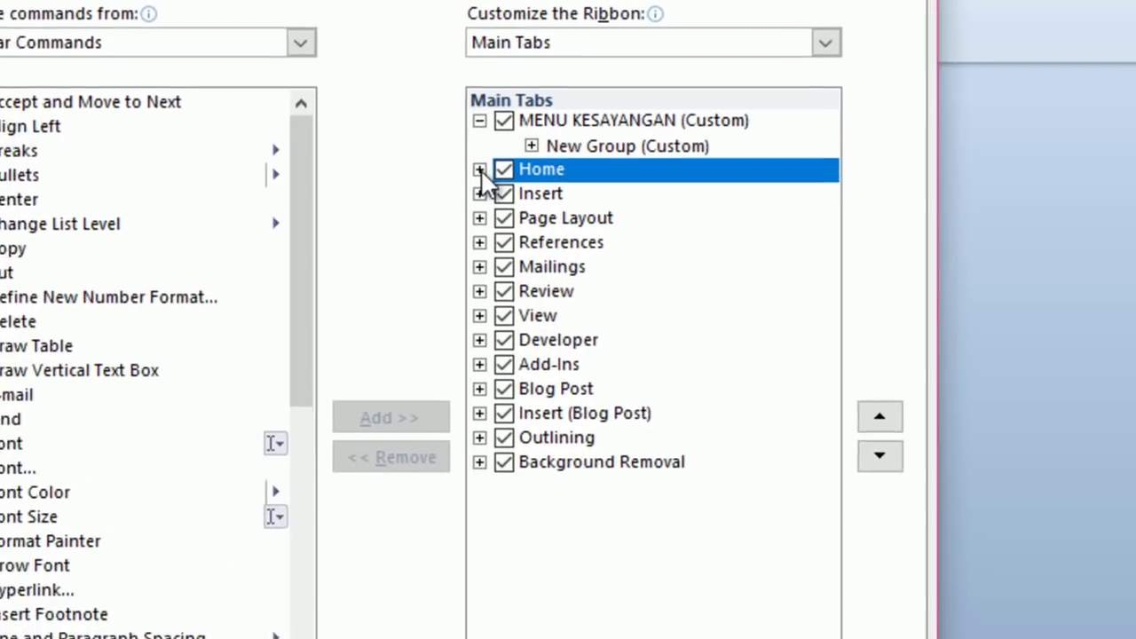
pyautogui.click(677, 160)
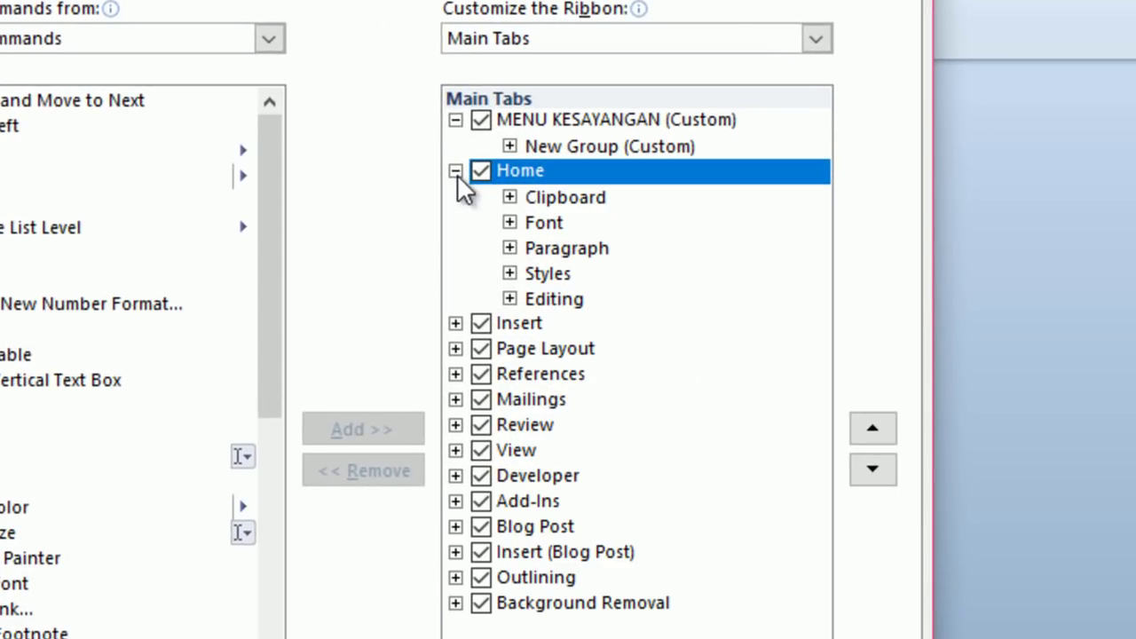
pyautogui.click(510, 198)
pyautogui.click(510, 197)
pyautogui.click(510, 223)
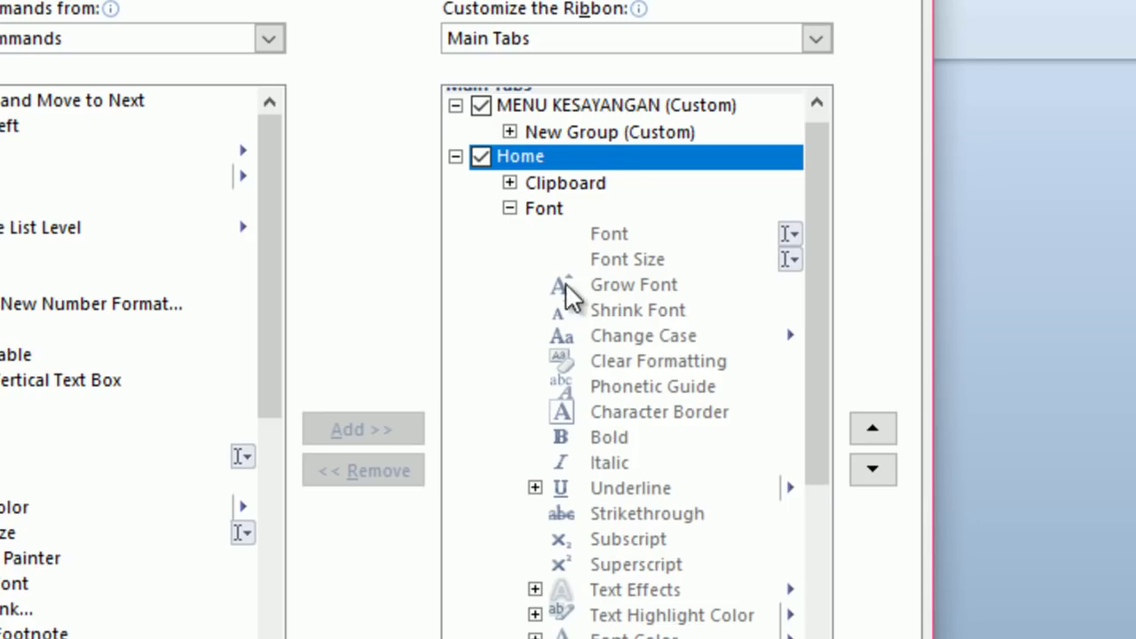
pyautogui.click(507, 207)
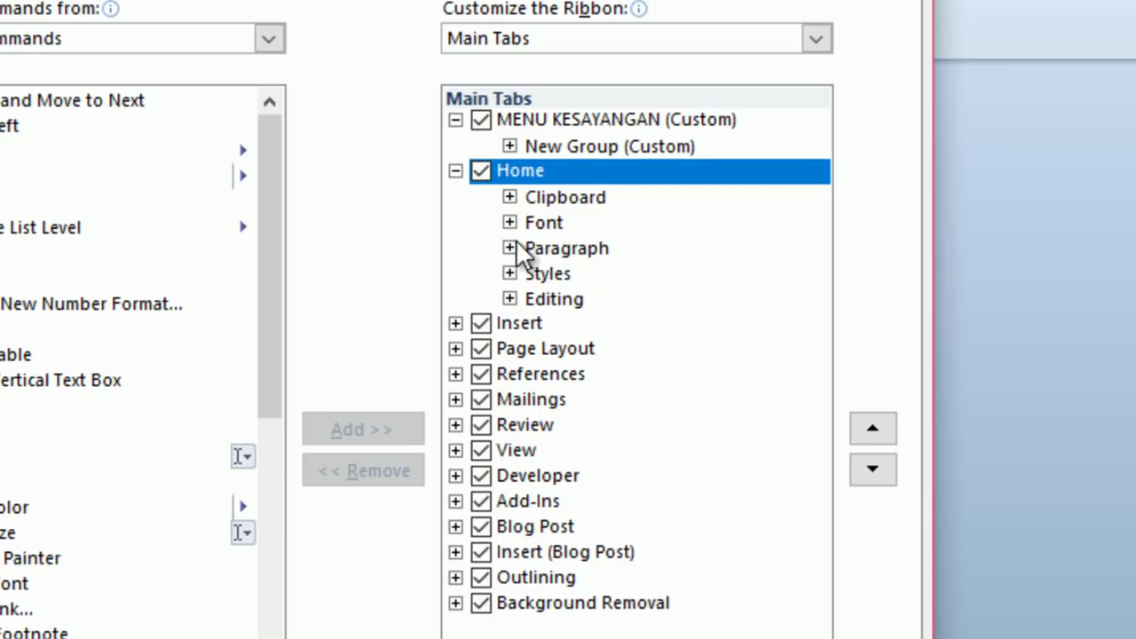
# Rename the Home tab to 'MENU 1'
pyautogui.rightClick(538, 170)
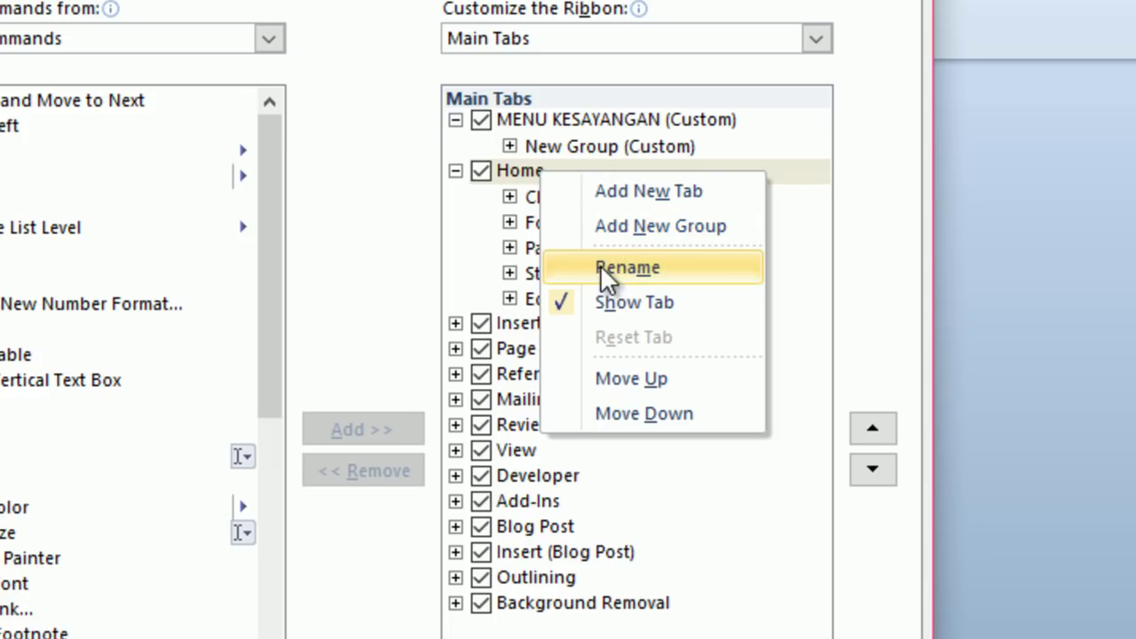
pyautogui.click(646, 268)
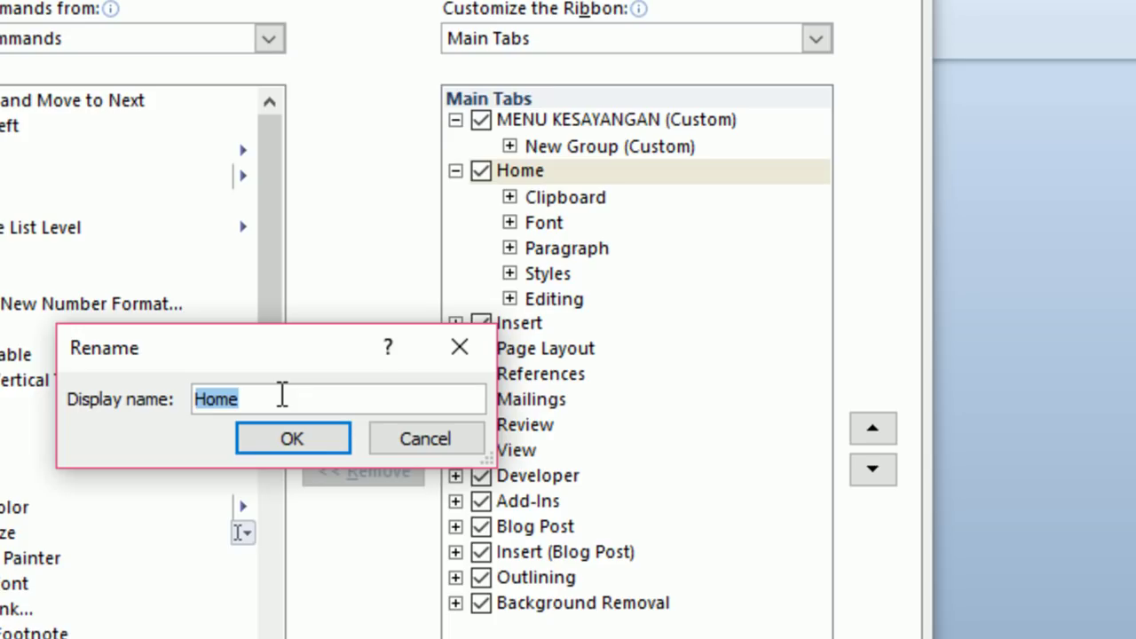
pyautogui.write('MENU ')
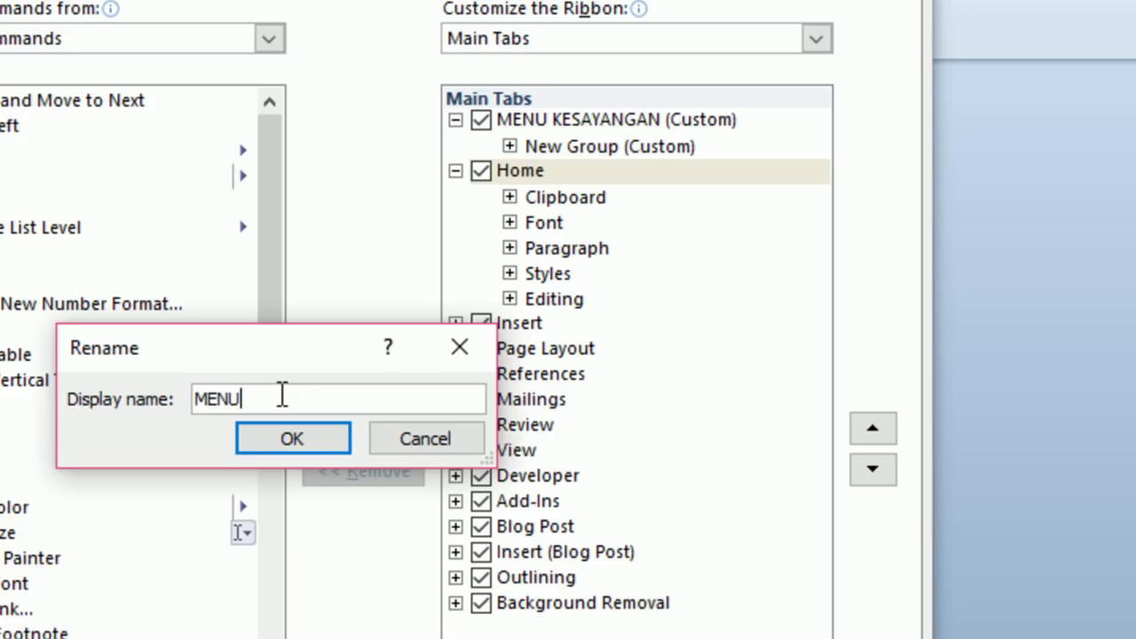
pyautogui.write('1')
pyautogui.click(311, 435)
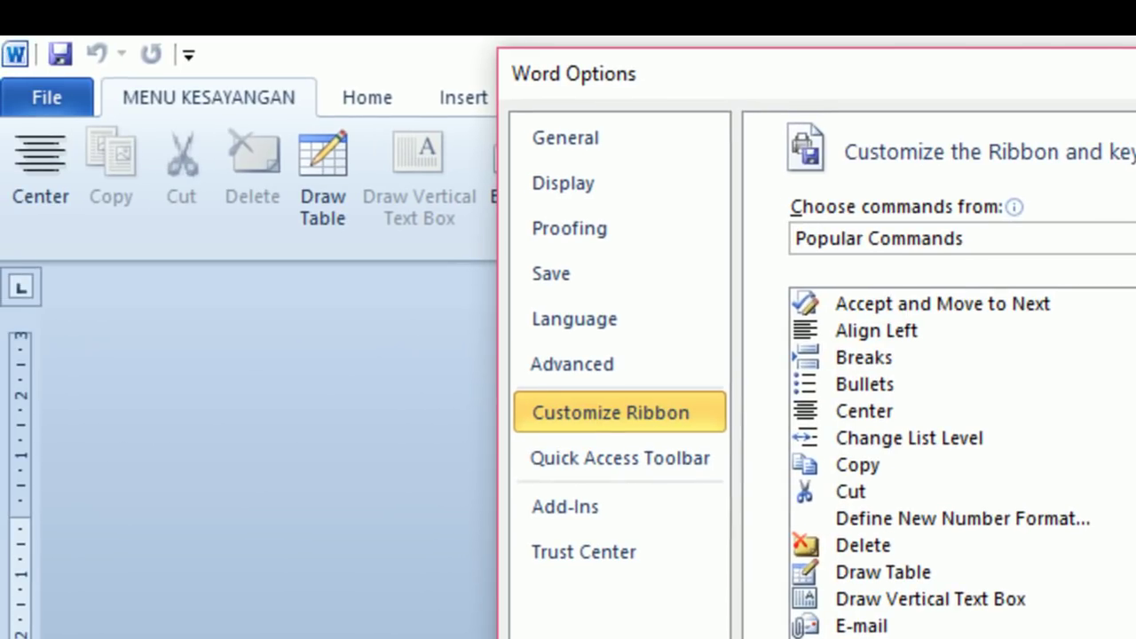
# Apply the MENU 1 rename and view the renamed tab on the ribbon
pyautogui.press('Return')
pyautogui.click(373, 100)
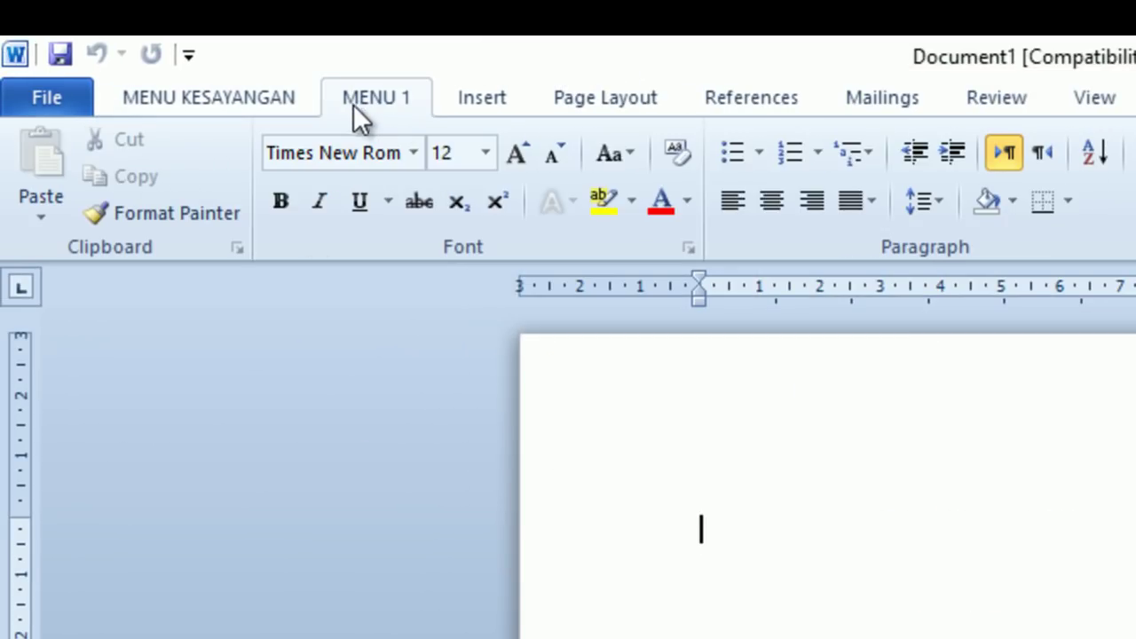
pyautogui.rightClick(371, 99)
# Back in Customize the Ribbon, rename the Insert tab to 'MENU 2'
pyautogui.rightClick(495, 102)
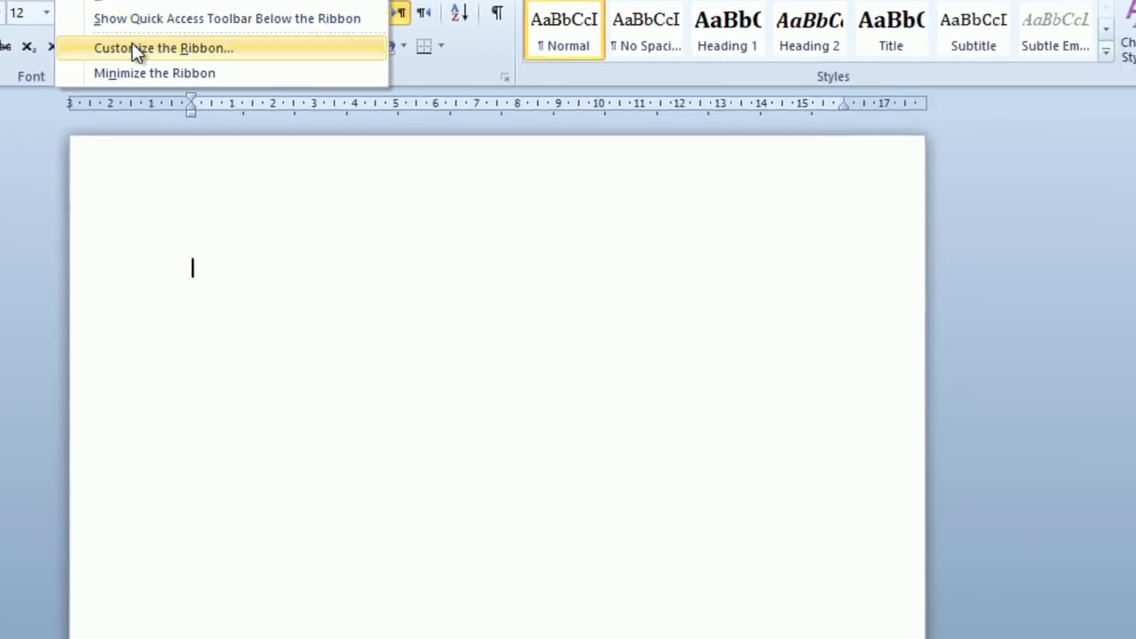
pyautogui.click(595, 204)
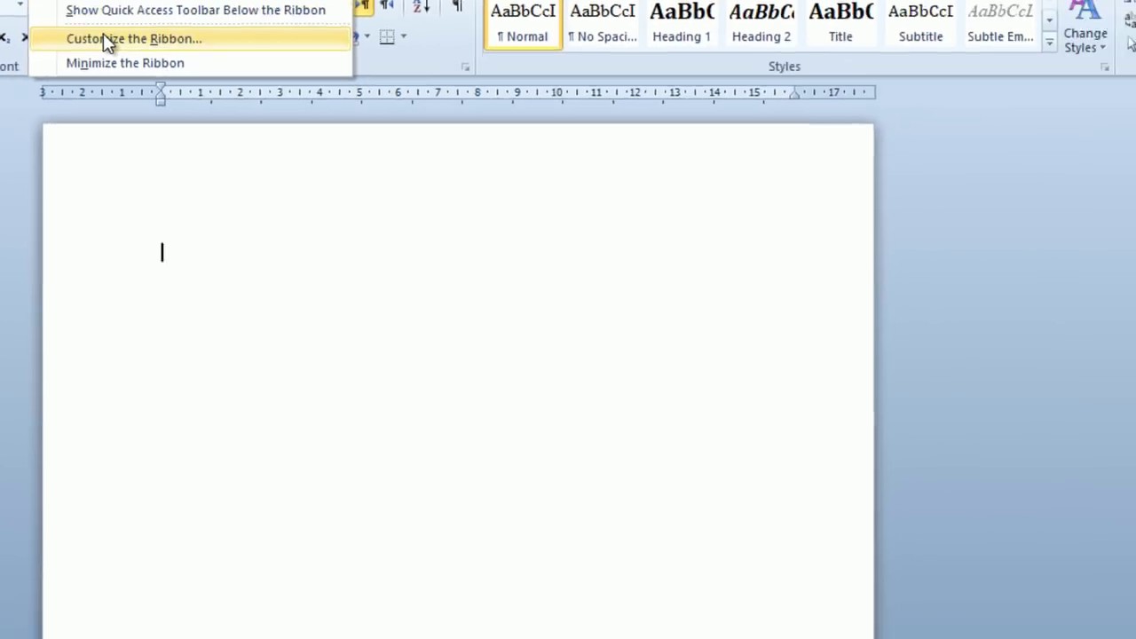
pyautogui.click(608, 227)
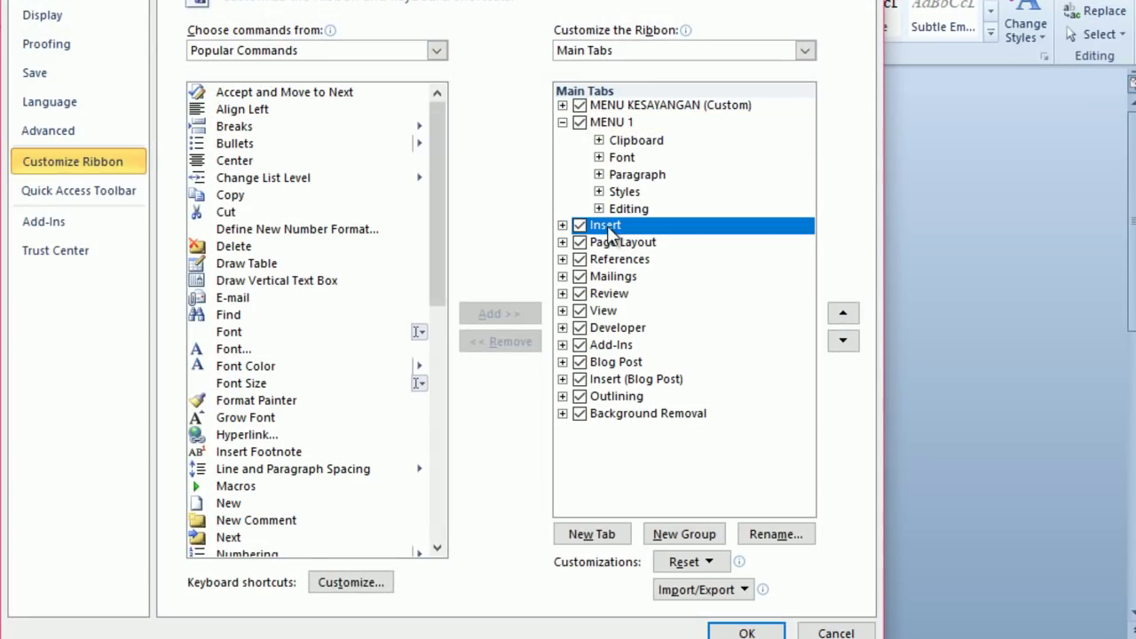
pyautogui.rightClick(610, 233)
pyautogui.click(680, 287)
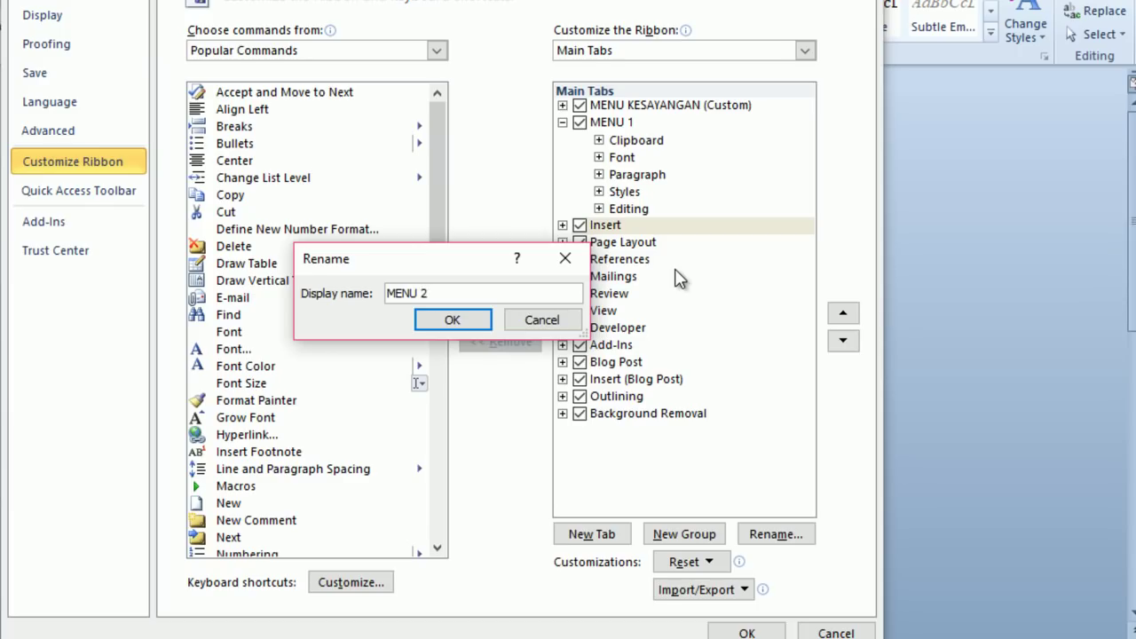
pyautogui.press('Return')
# Rename Page Layout to 'MENU 3' and References to 'MENU 4'
pyautogui.click(657, 244)
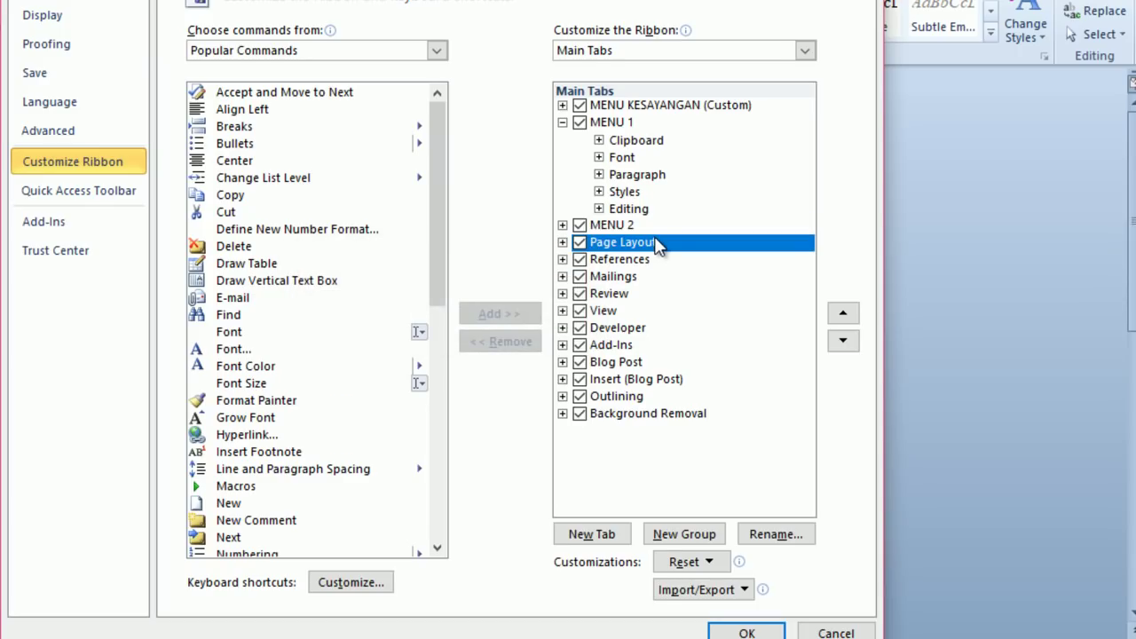
pyautogui.rightClick(658, 244)
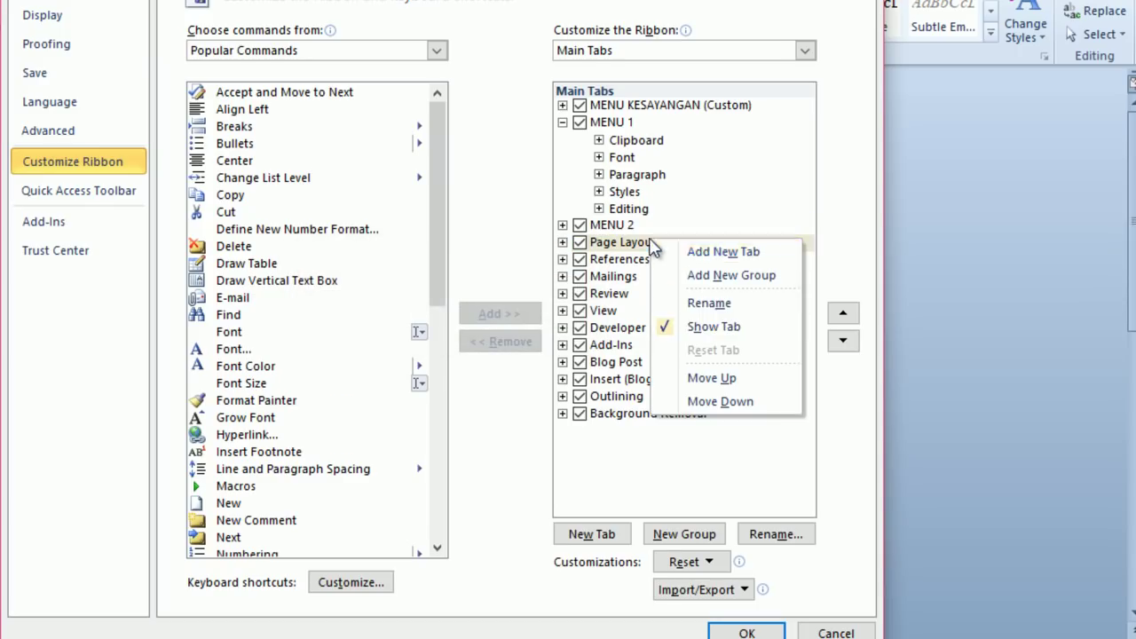
pyautogui.click(710, 305)
pyautogui.write('MENU 3')
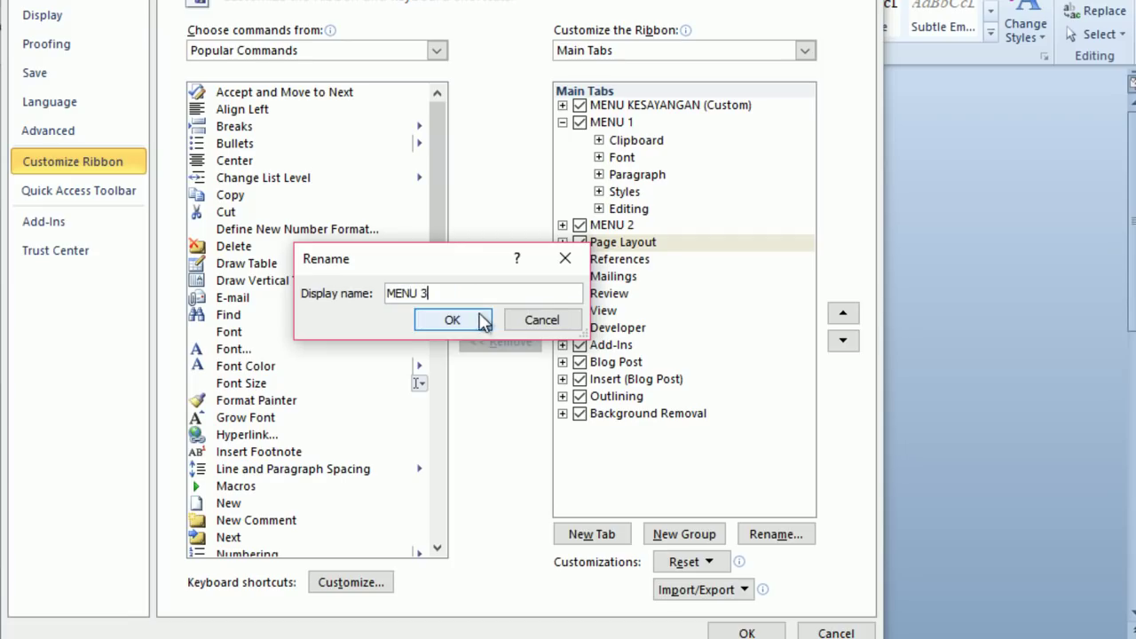
pyautogui.click(479, 321)
pyautogui.rightClick(614, 263)
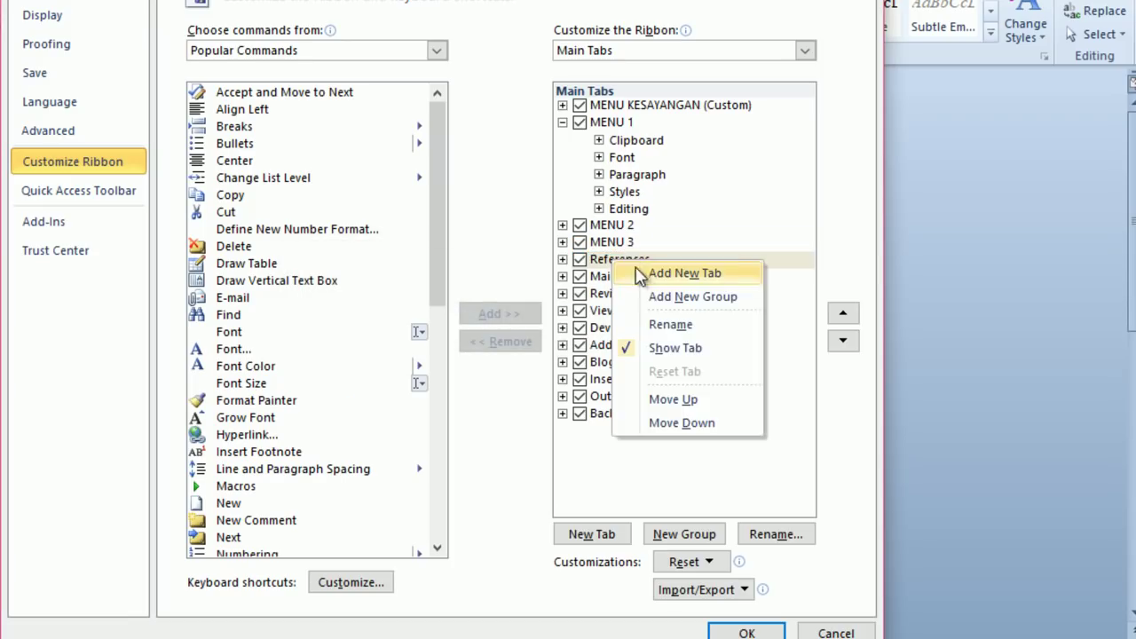
pyautogui.click(670, 321)
pyautogui.write('MN')
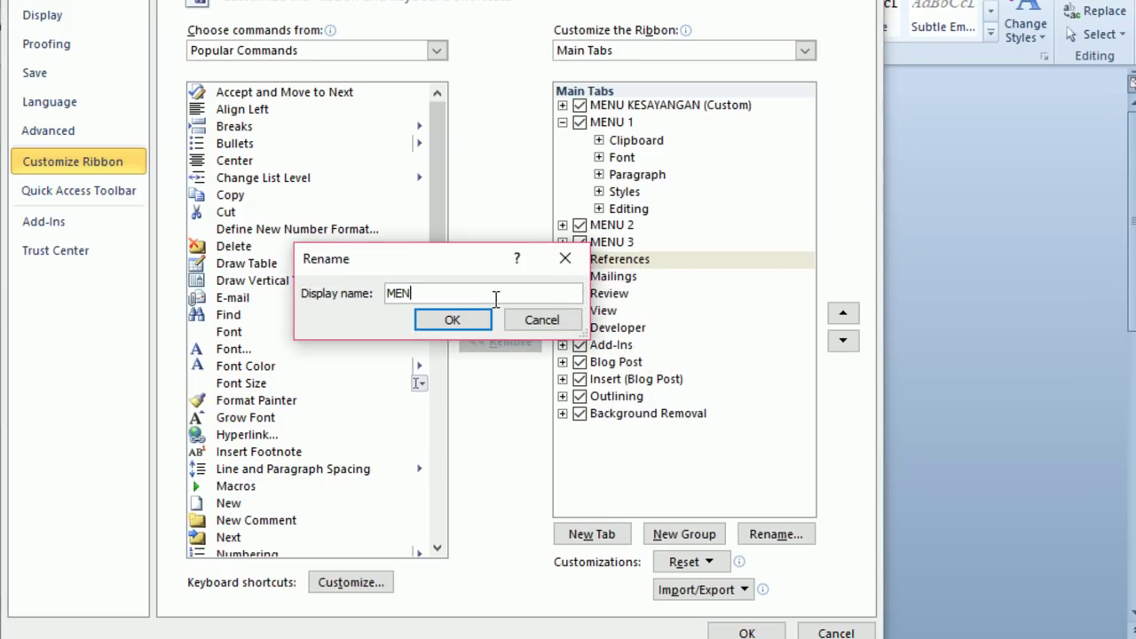
pyautogui.click(452, 320)
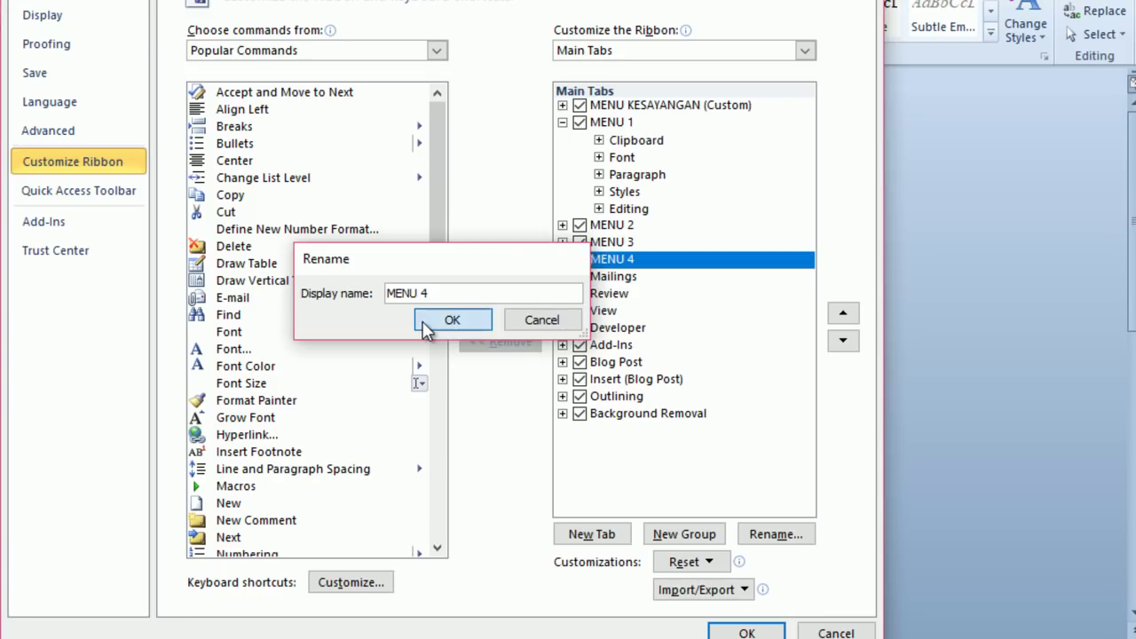
# Rename Mailings to 'MENU 5' and Review to 'MENU 6'
pyautogui.click(621, 277)
pyautogui.rightClick(626, 280)
pyautogui.click(679, 335)
pyautogui.write('MENU 5')
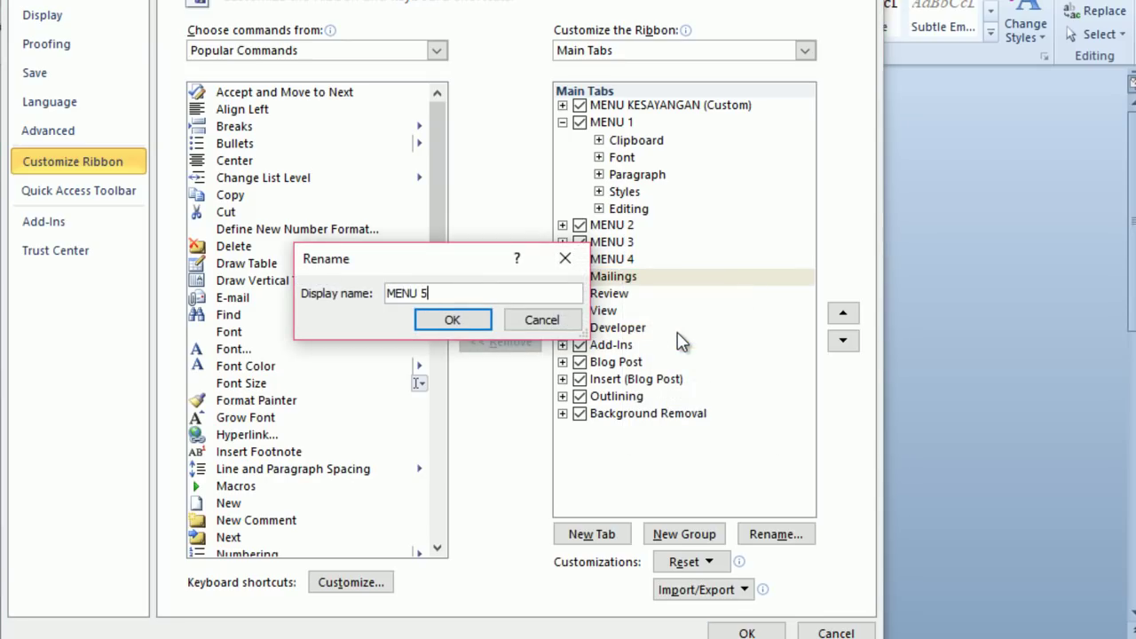
pyautogui.click(448, 315)
pyautogui.click(624, 294)
pyautogui.rightClick(627, 295)
pyautogui.click(683, 355)
pyautogui.write('ME')
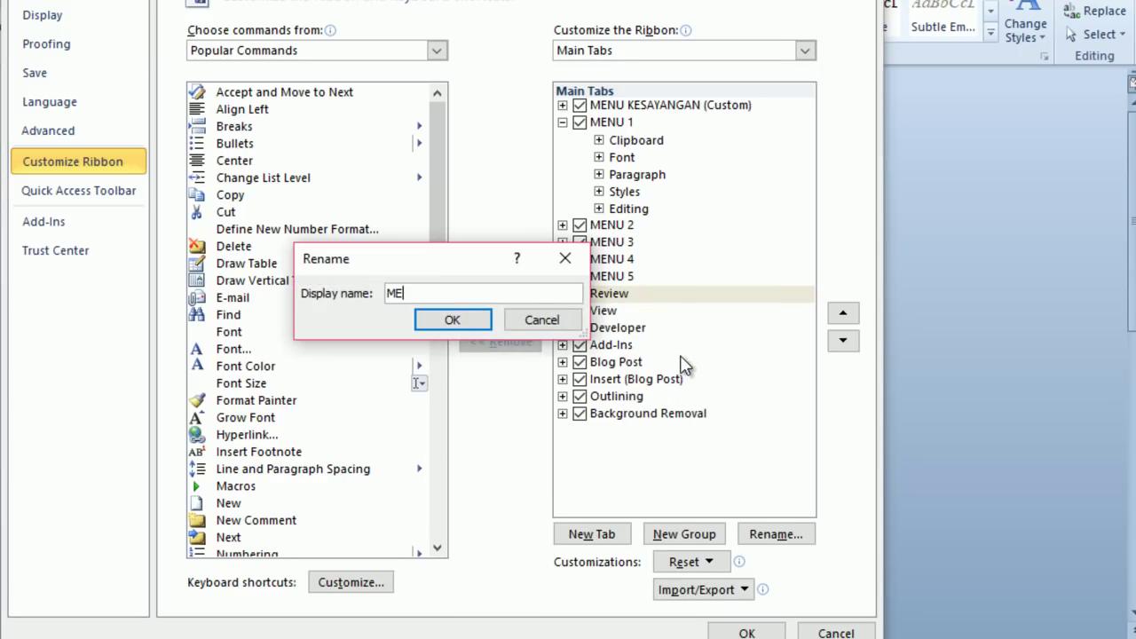
pyautogui.click(457, 321)
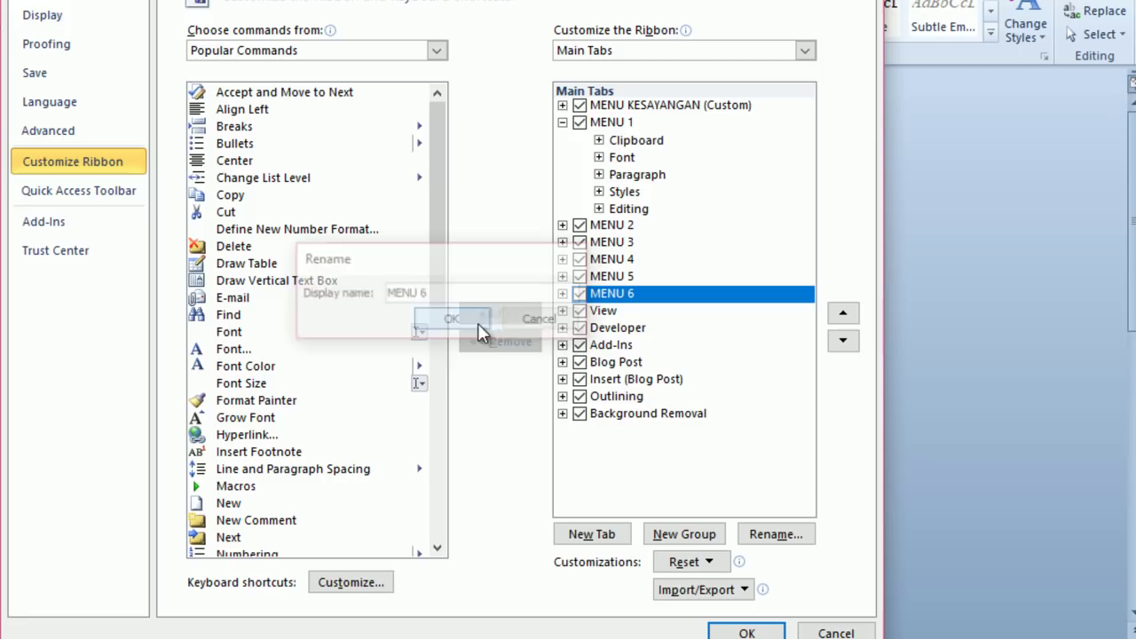
# Rename View to 'MENU 7' and Developer to 'MENU 8'
pyautogui.click(616, 315)
pyautogui.rightClick(618, 321)
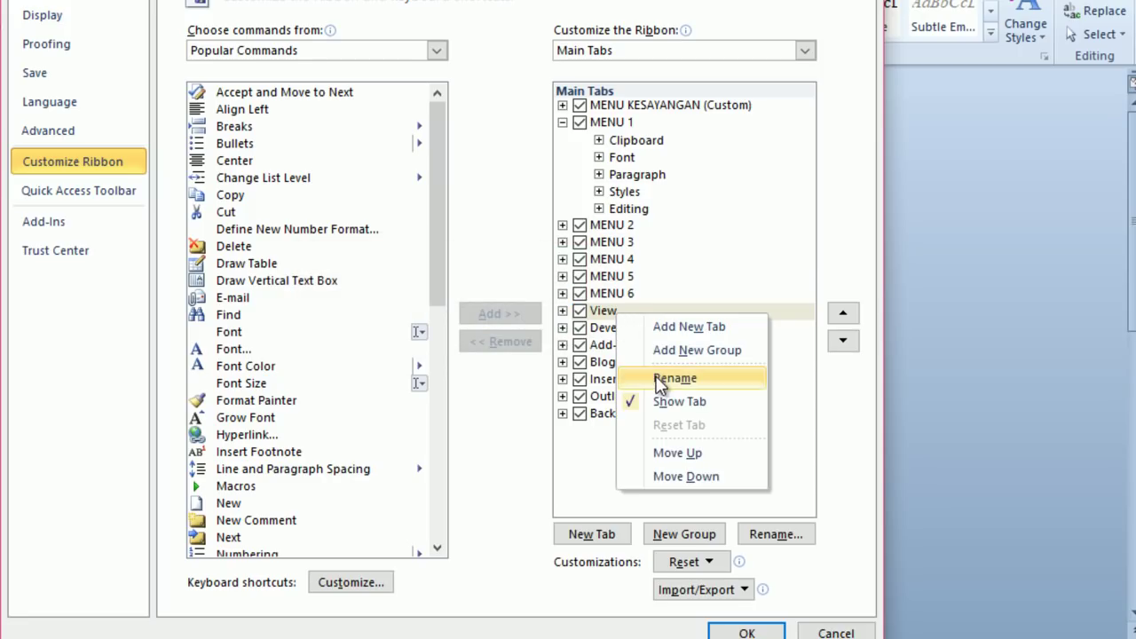
pyautogui.click(676, 374)
pyautogui.write('MENU 7')
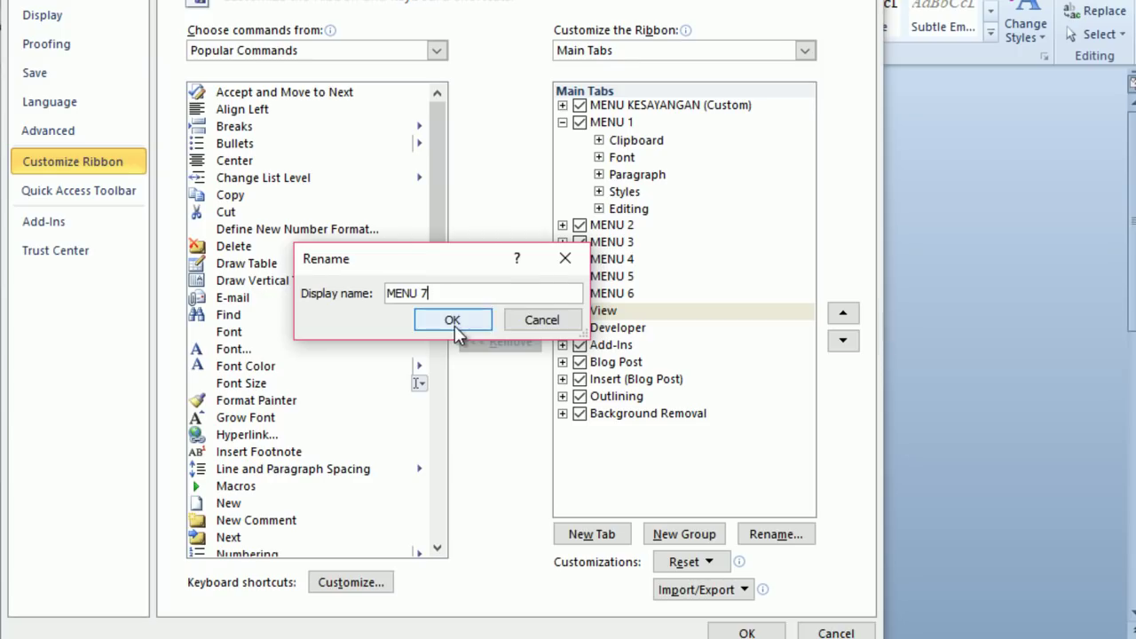
pyautogui.click(455, 323)
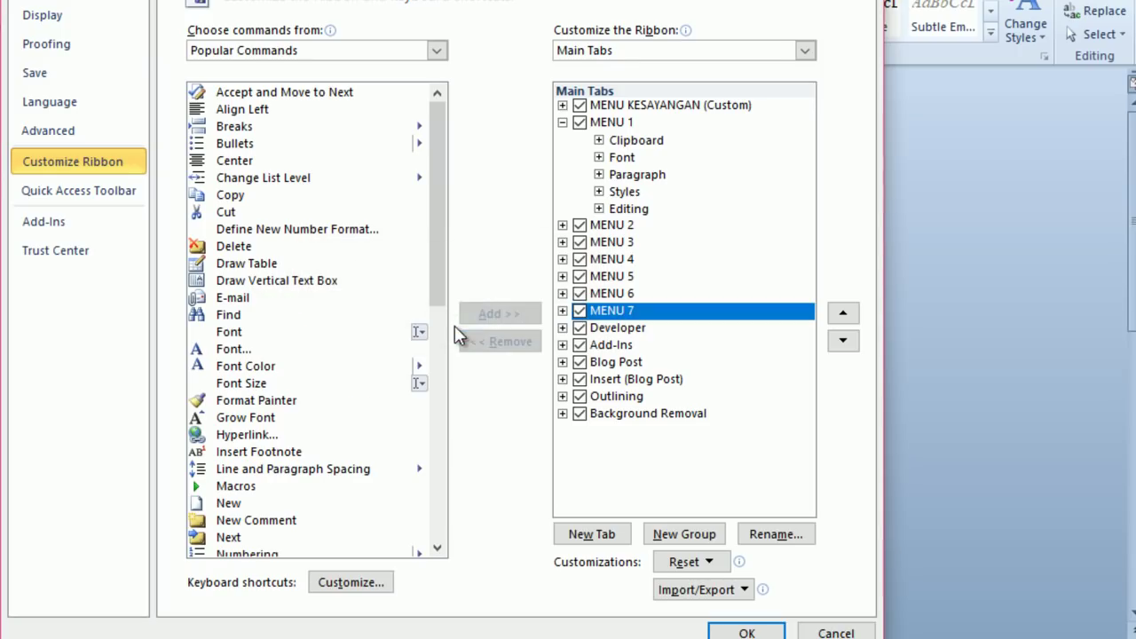
pyautogui.click(622, 326)
pyautogui.rightClick(622, 326)
pyautogui.click(684, 391)
pyautogui.write('MENU 8')
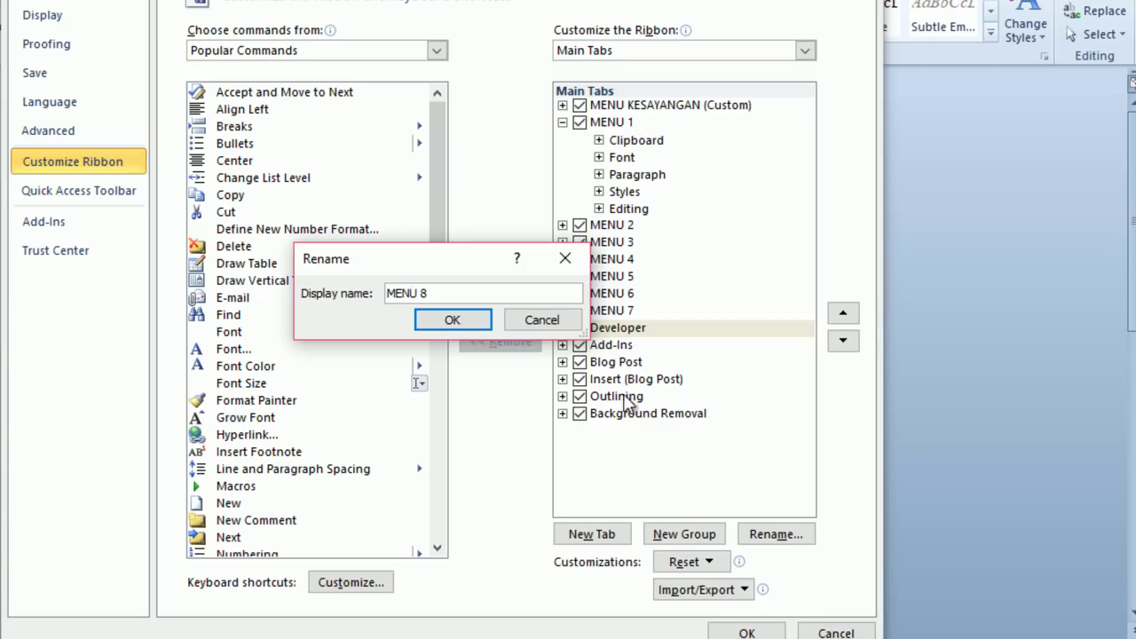
pyautogui.click(476, 321)
# Select the Add-Ins tab and scroll the tab list back up
pyautogui.click(618, 346)
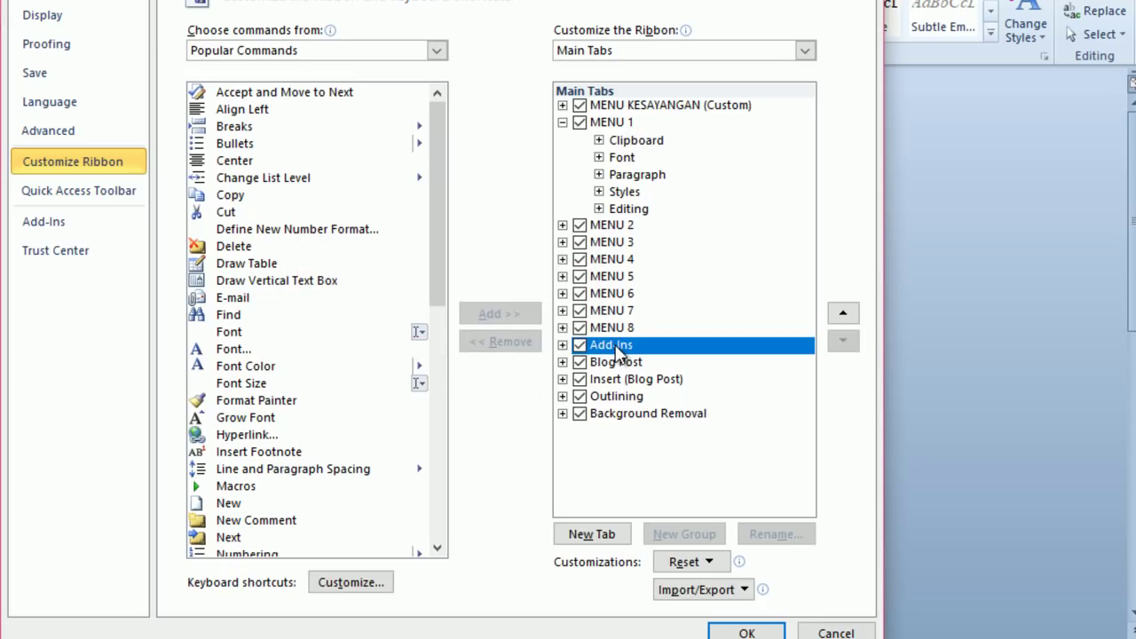
pyautogui.rightClick(618, 352)
pyautogui.moveTo(618, 320); pyautogui.dragTo(619, 227)
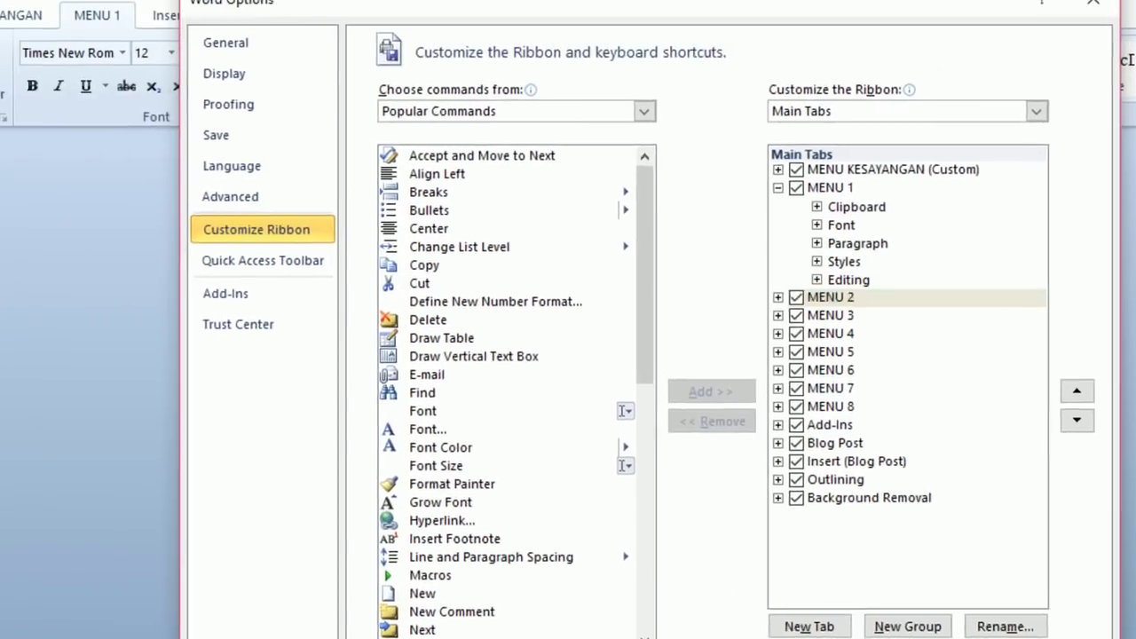
# Apply the renames, then browse MENU KESAYANGAN and MENU 1 through MENU 8 on the ribbon
pyautogui.click(750, 631)
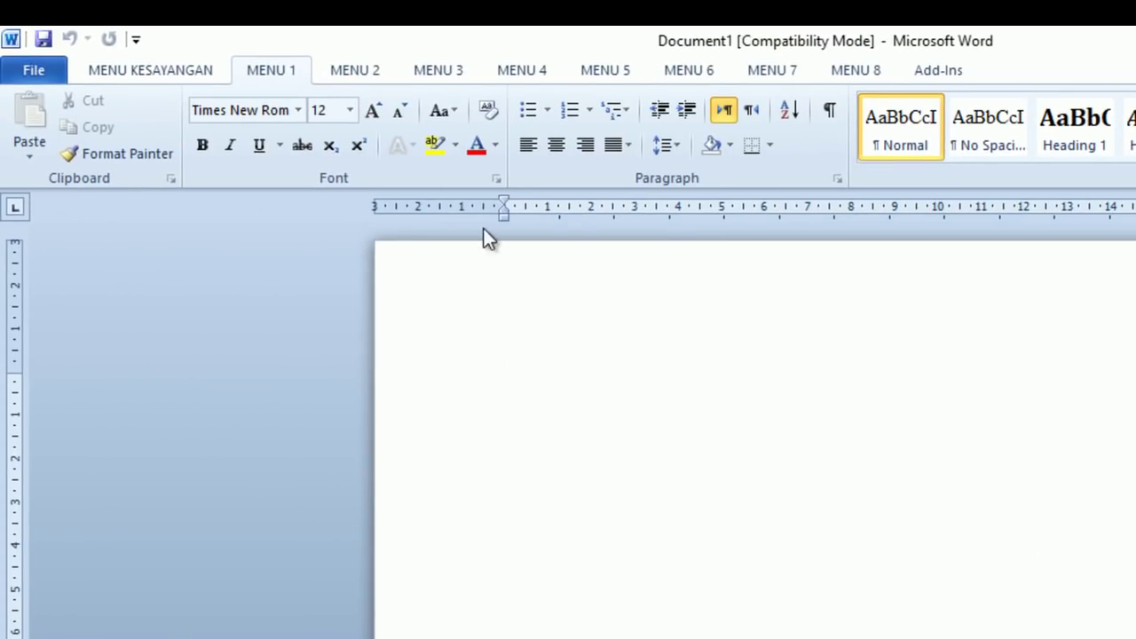
pyautogui.click(141, 74)
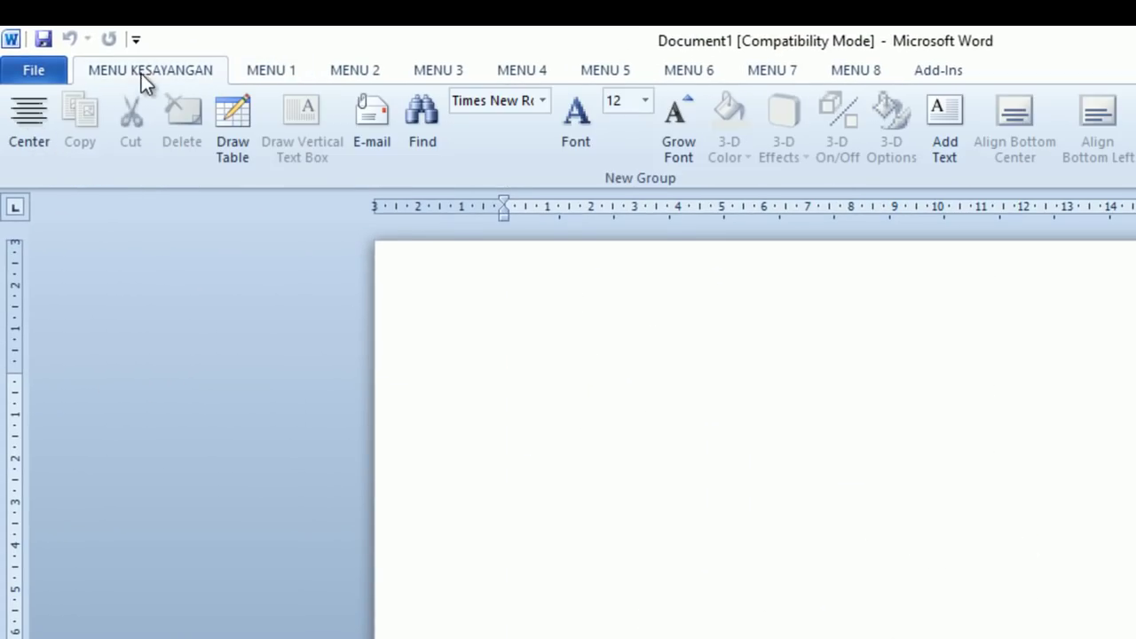
pyautogui.click(244, 74)
pyautogui.click(337, 74)
pyautogui.click(448, 73)
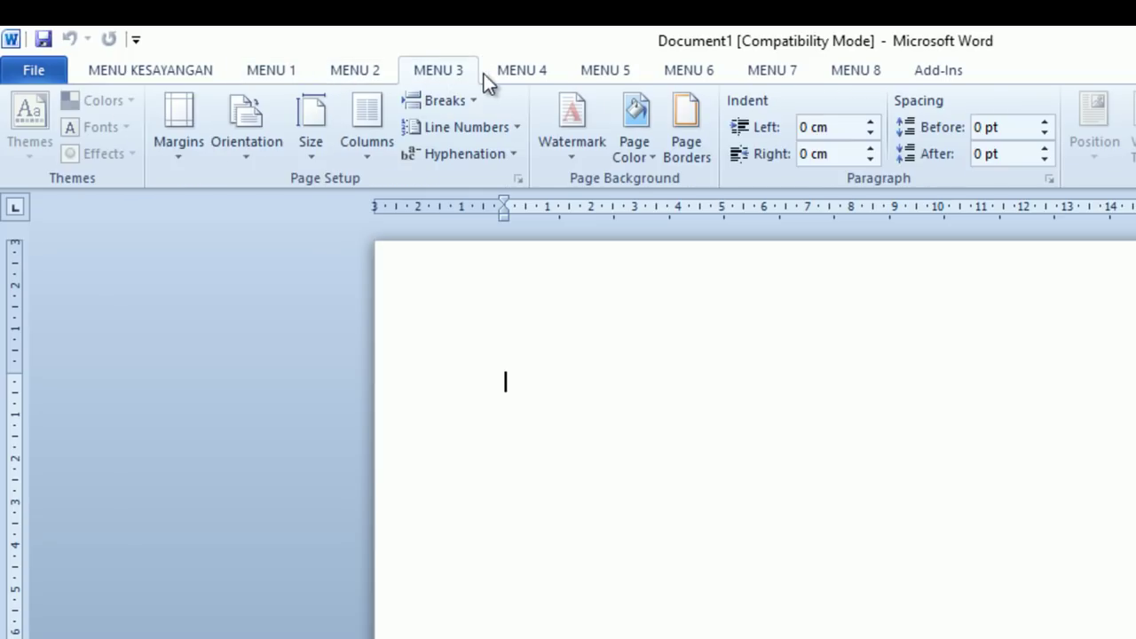
pyautogui.click(524, 71)
pyautogui.click(603, 71)
pyautogui.click(675, 71)
pyautogui.click(763, 71)
pyautogui.click(851, 73)
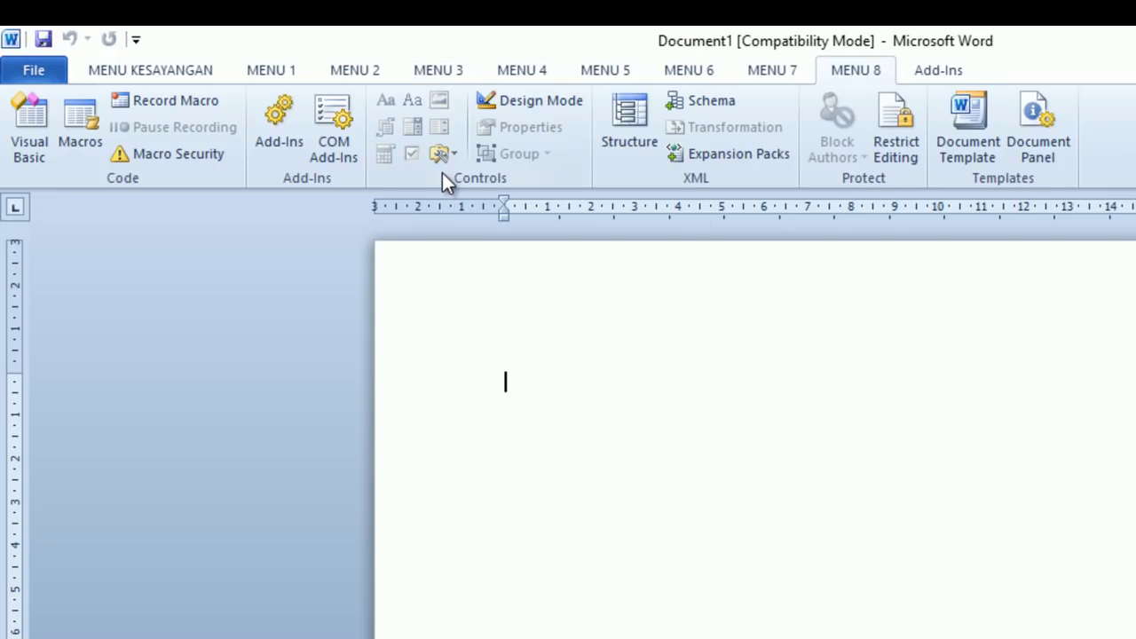
# In Customize the Ribbon, uncheck MENU 8, Add-Ins, Blog Post, Insert (Blog Post), Outlining and Background Removal
pyautogui.rightClick(565, 109)
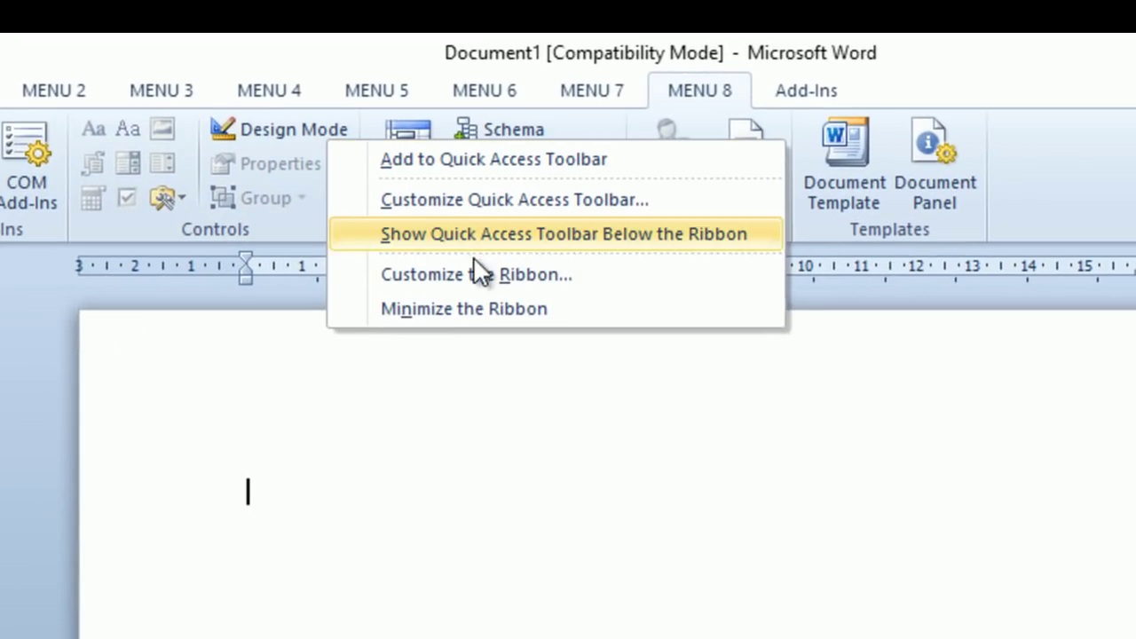
pyautogui.click(497, 266)
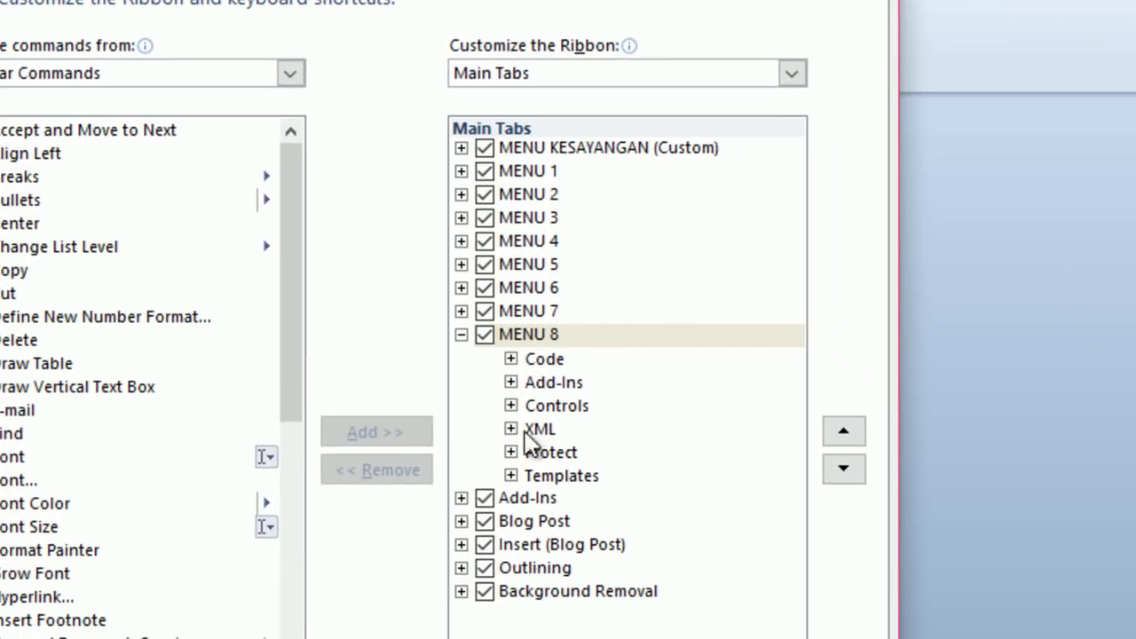
pyautogui.click(484, 334)
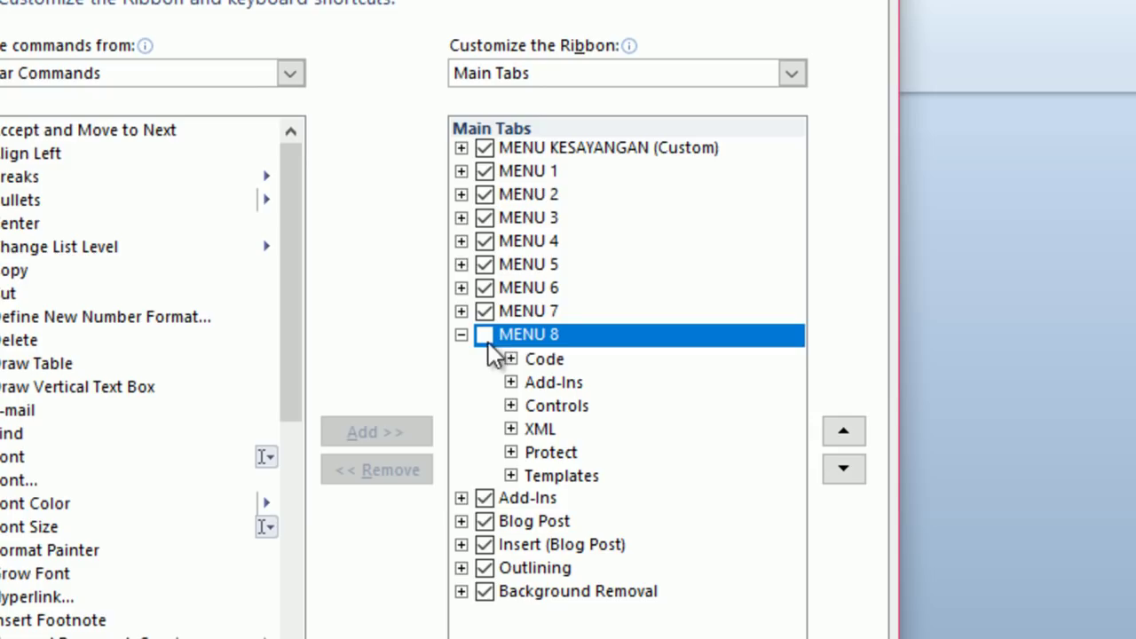
pyautogui.click(484, 498)
pyautogui.click(485, 521)
pyautogui.click(484, 544)
pyautogui.click(485, 568)
pyautogui.click(485, 591)
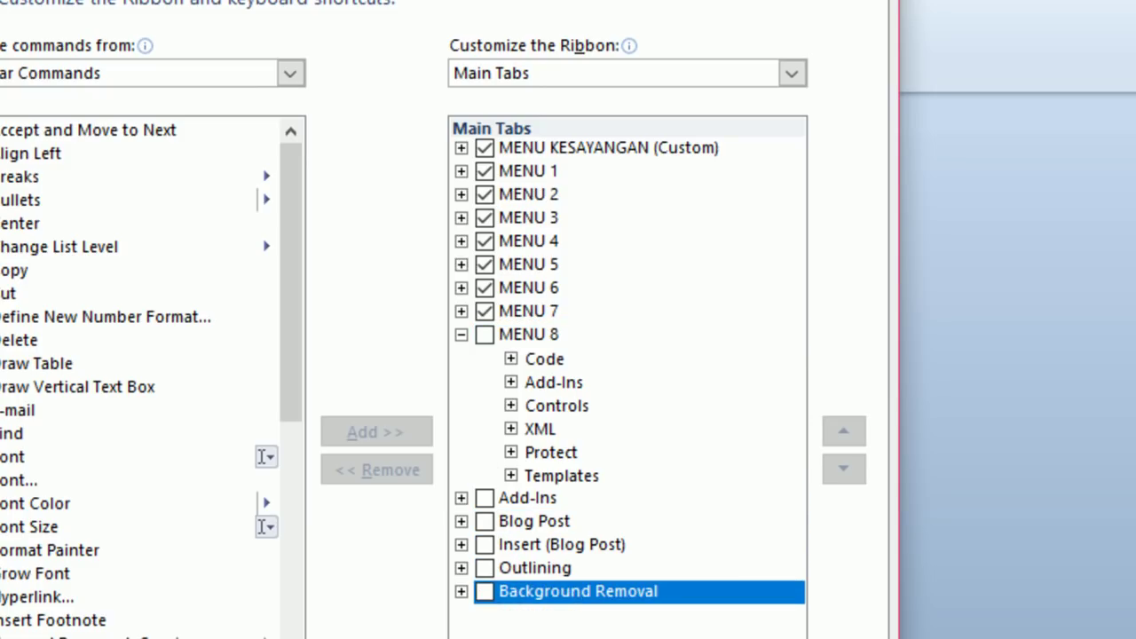
# Uncheck MENU 7 through MENU 3 and apply the changes with OK
pyautogui.click(485, 311)
pyautogui.click(484, 288)
pyautogui.click(484, 263)
pyautogui.click(484, 241)
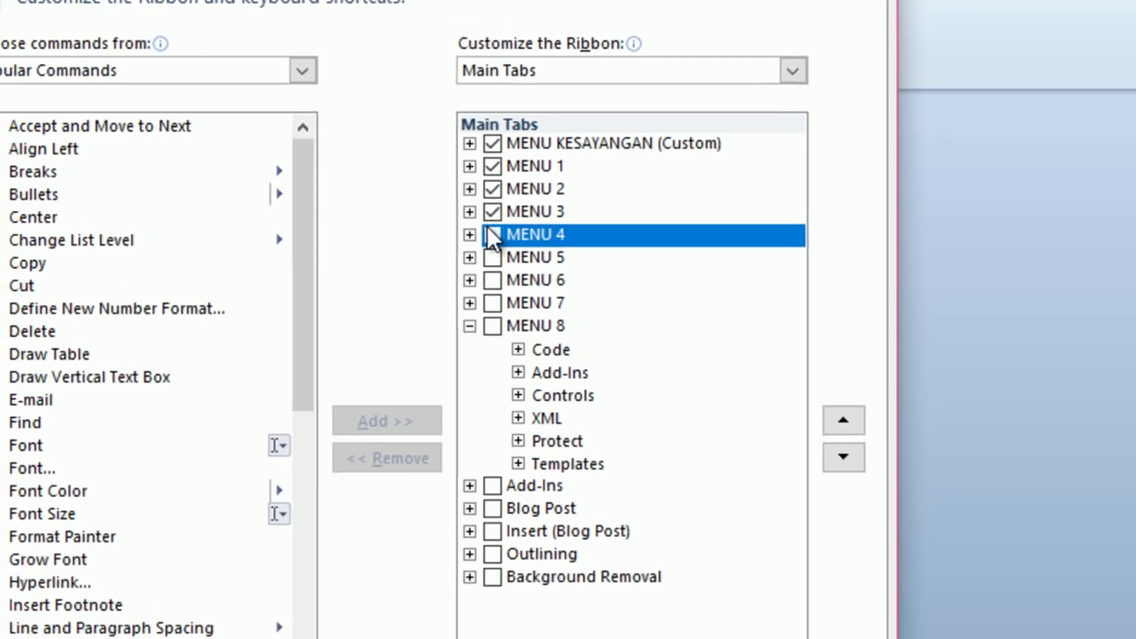
pyautogui.click(582, 142)
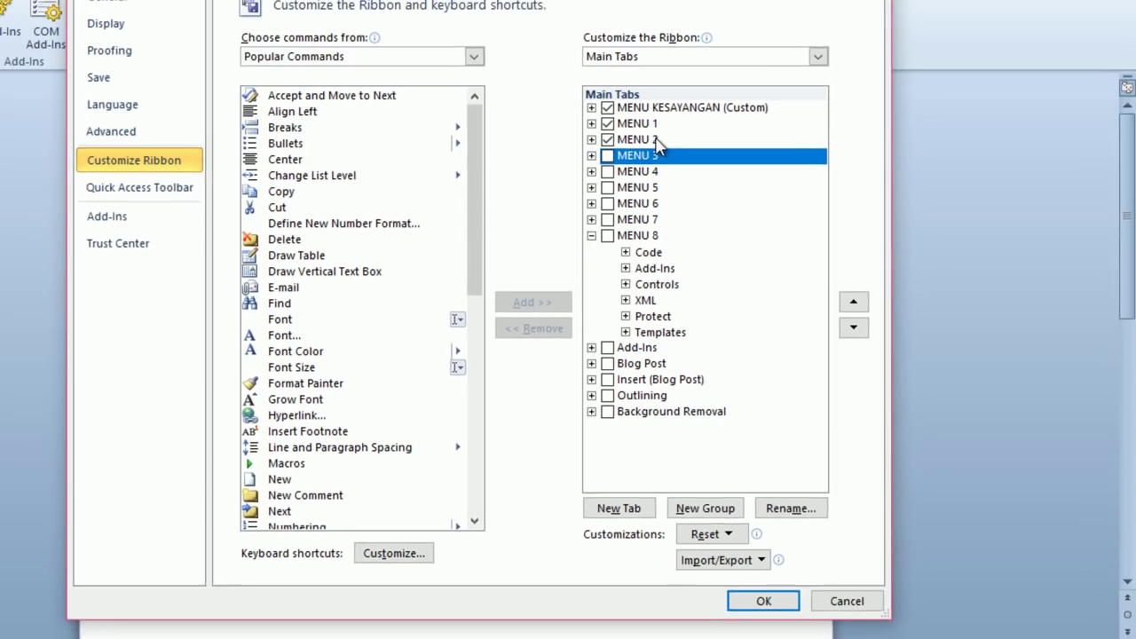
pyautogui.click(841, 574)
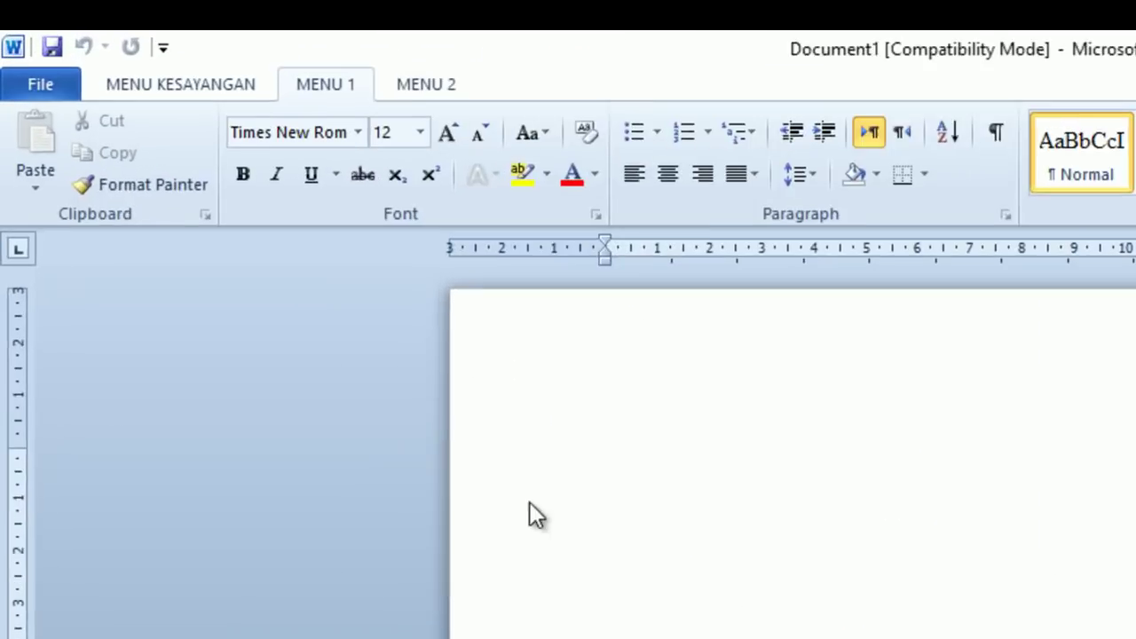
# Browse the remaining MENU KESAYANGAN, MENU 2 and MENU 1 tabs
pyautogui.click(193, 97)
pyautogui.click(497, 97)
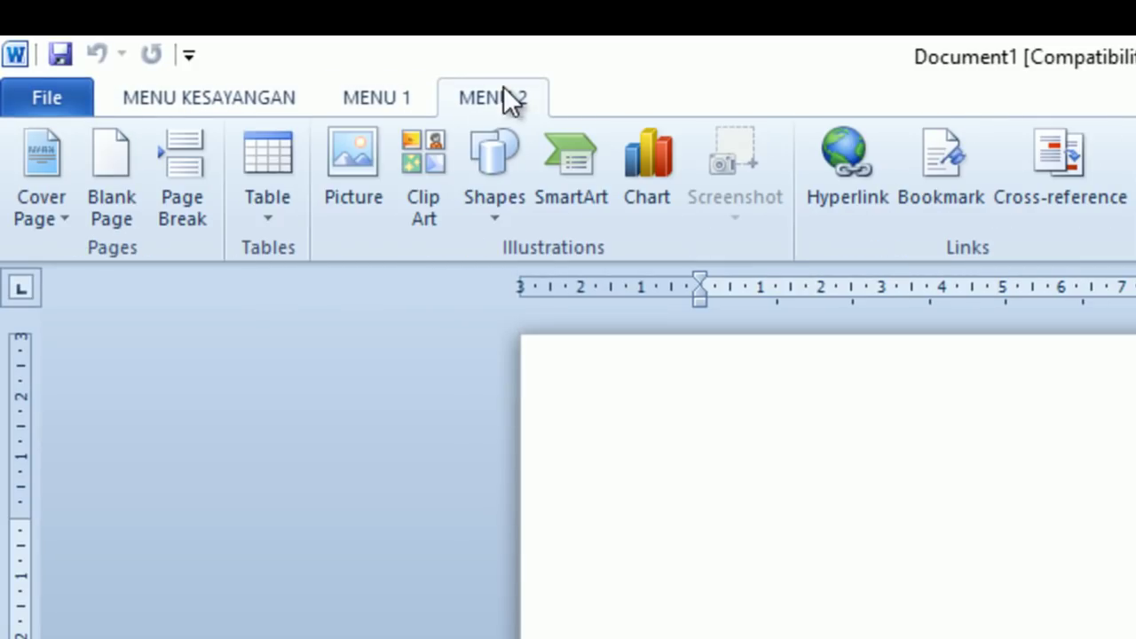
pyautogui.click(344, 98)
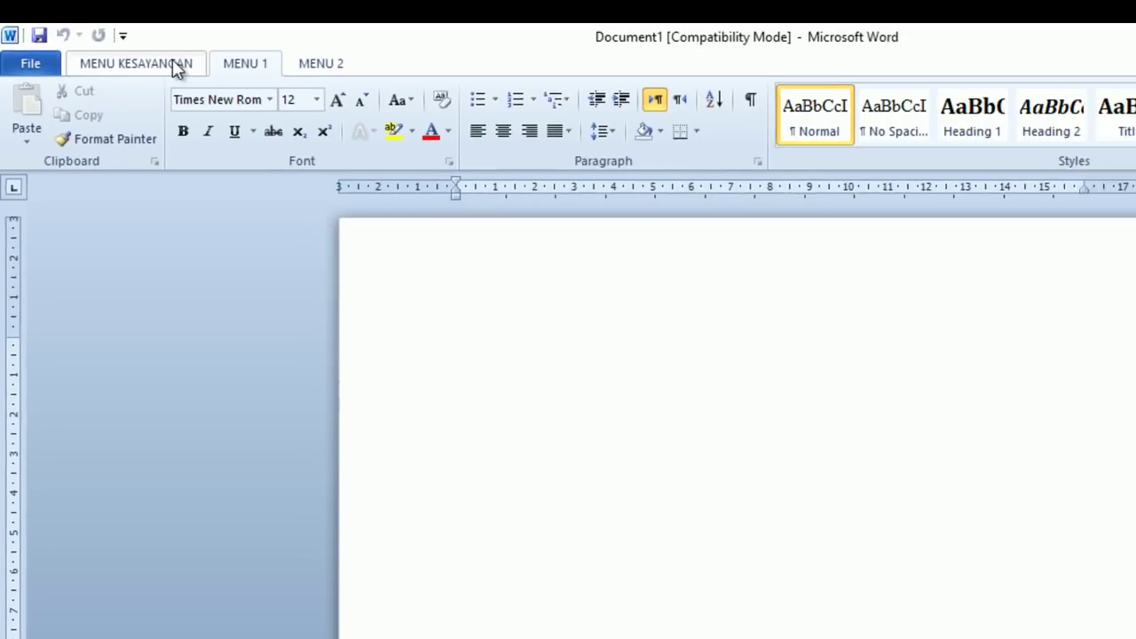
pyautogui.click(139, 60)
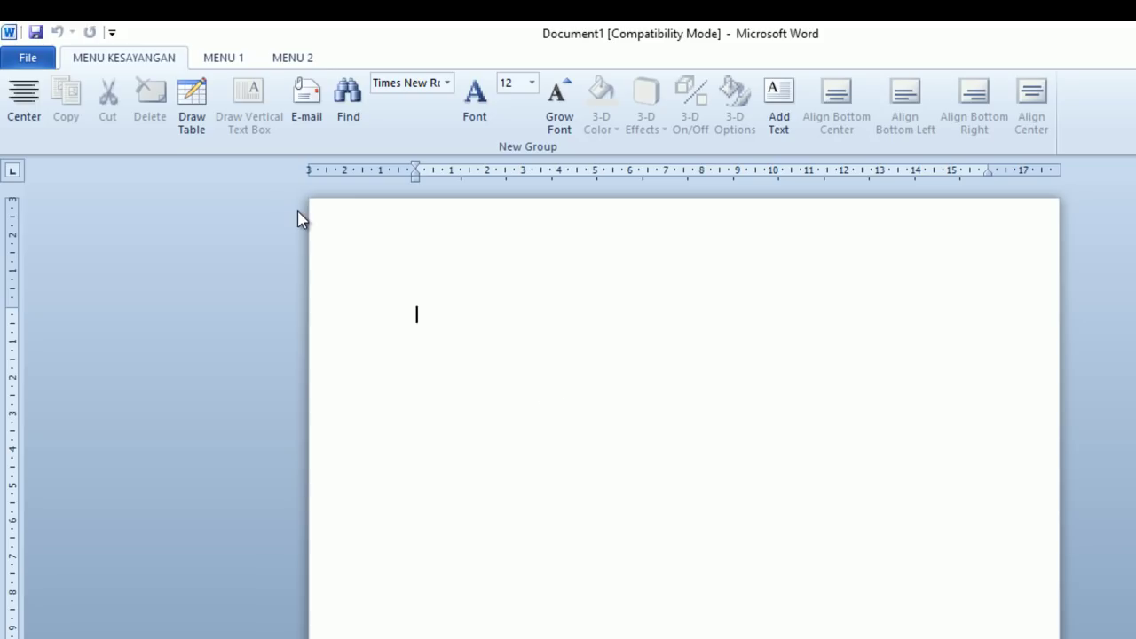
# In Customize the Ribbon, choose Reset all customizations and confirm the deletion with Yes
pyautogui.rightClick(223, 60)
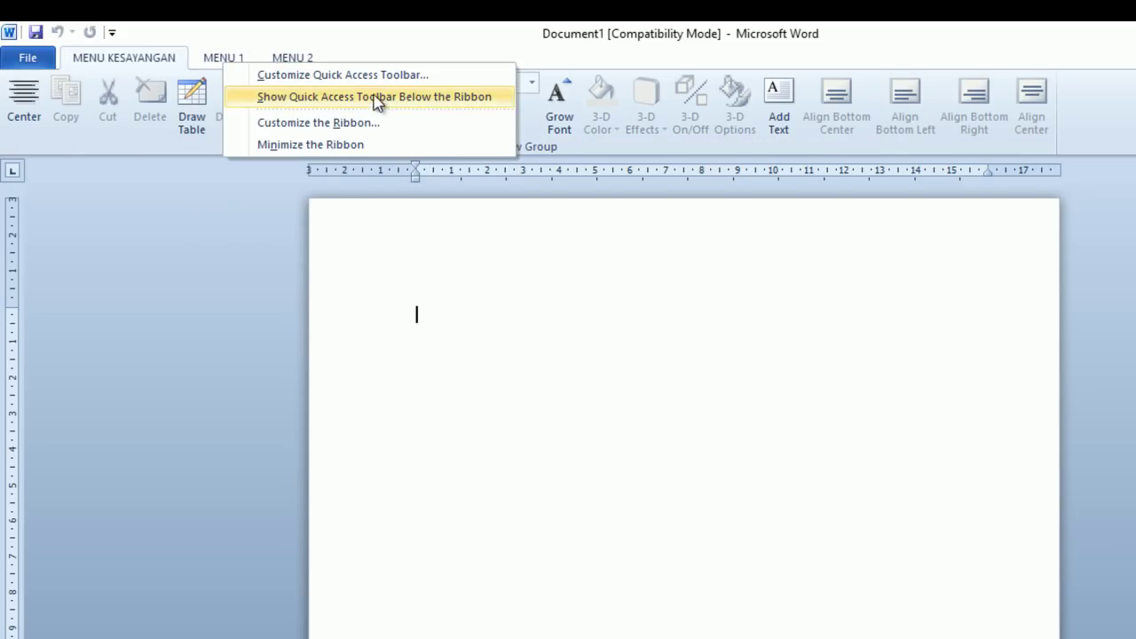
pyautogui.click(318, 124)
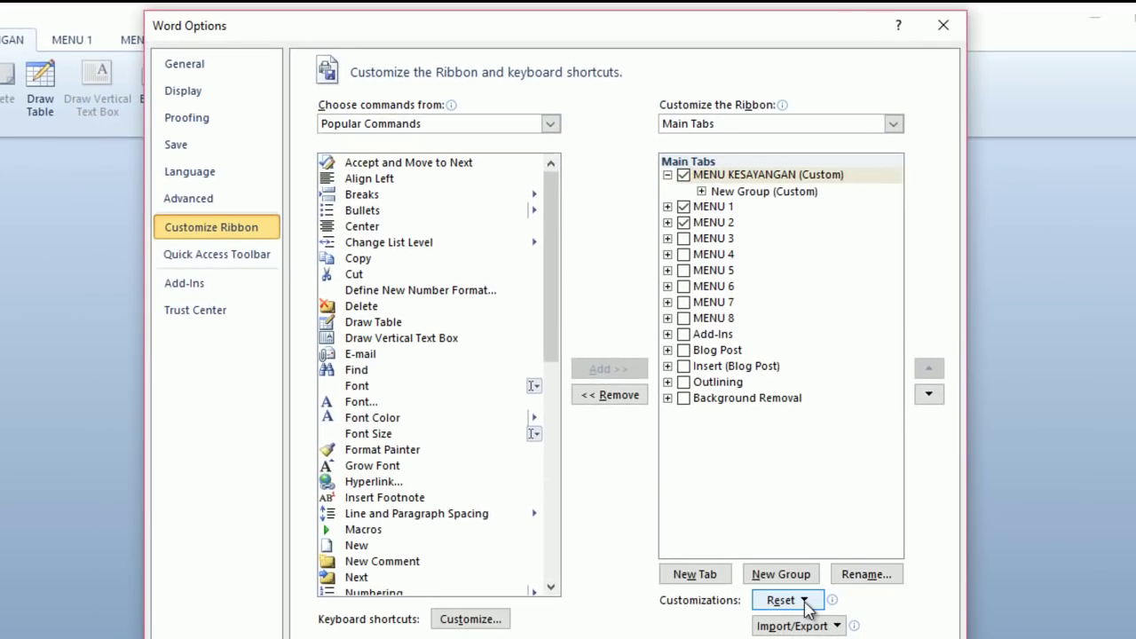
pyautogui.click(804, 600)
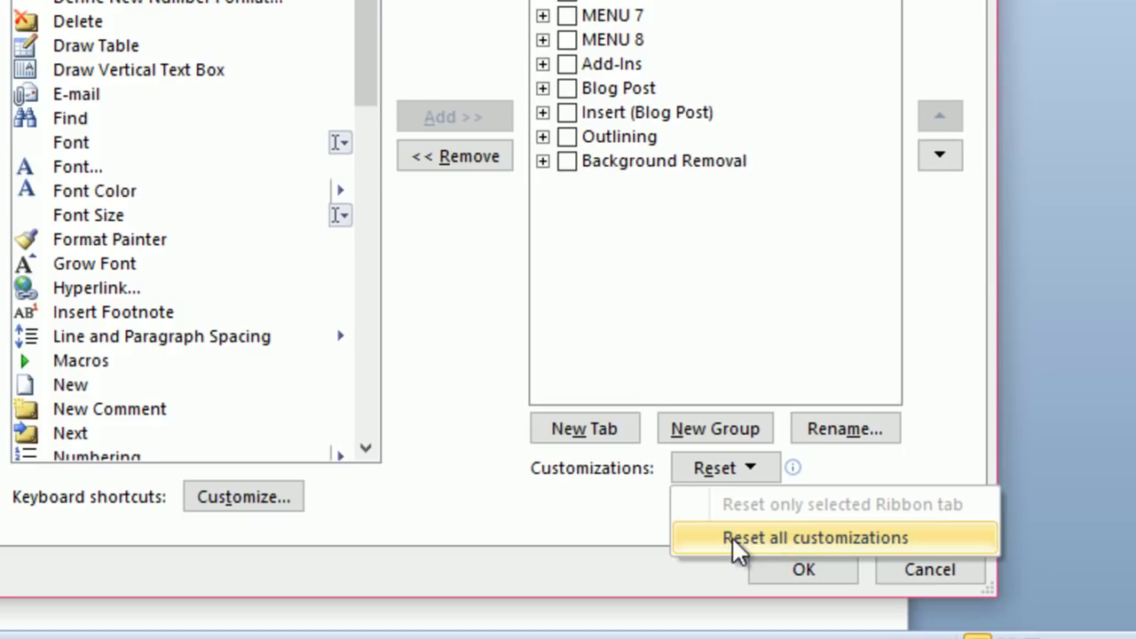
pyautogui.click(596, 511)
pyautogui.click(761, 460)
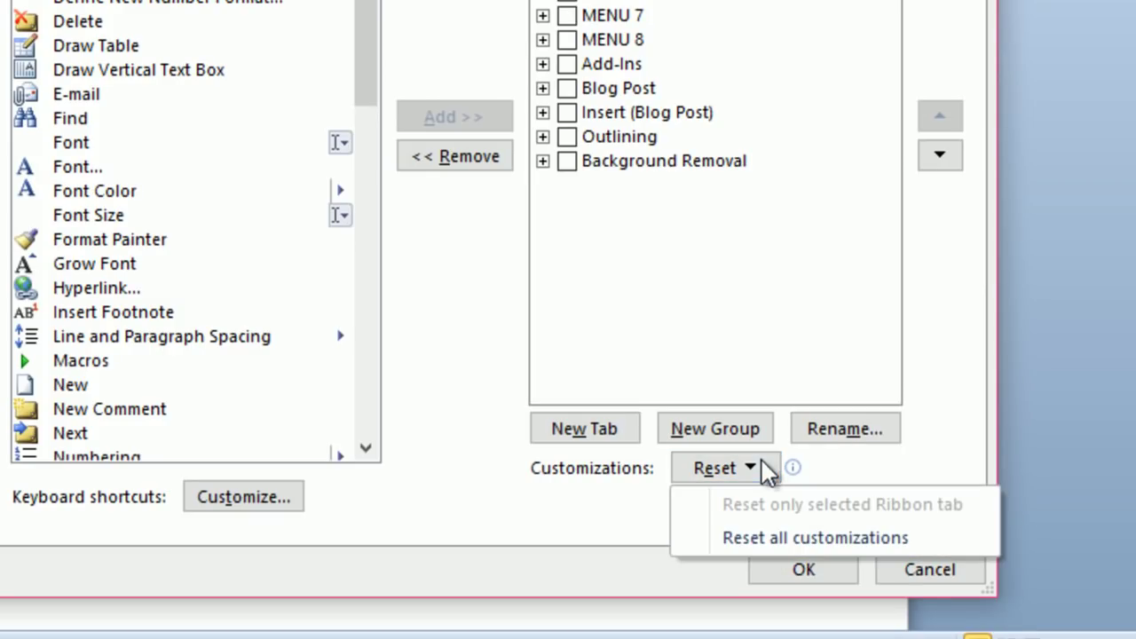
pyautogui.click(753, 537)
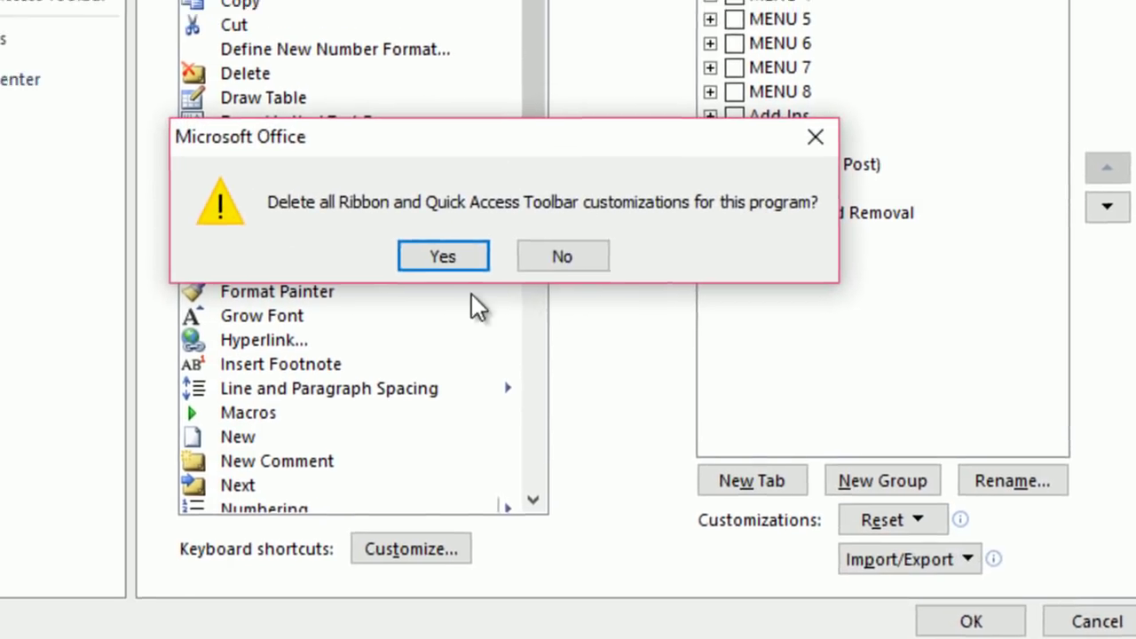
pyautogui.click(573, 290)
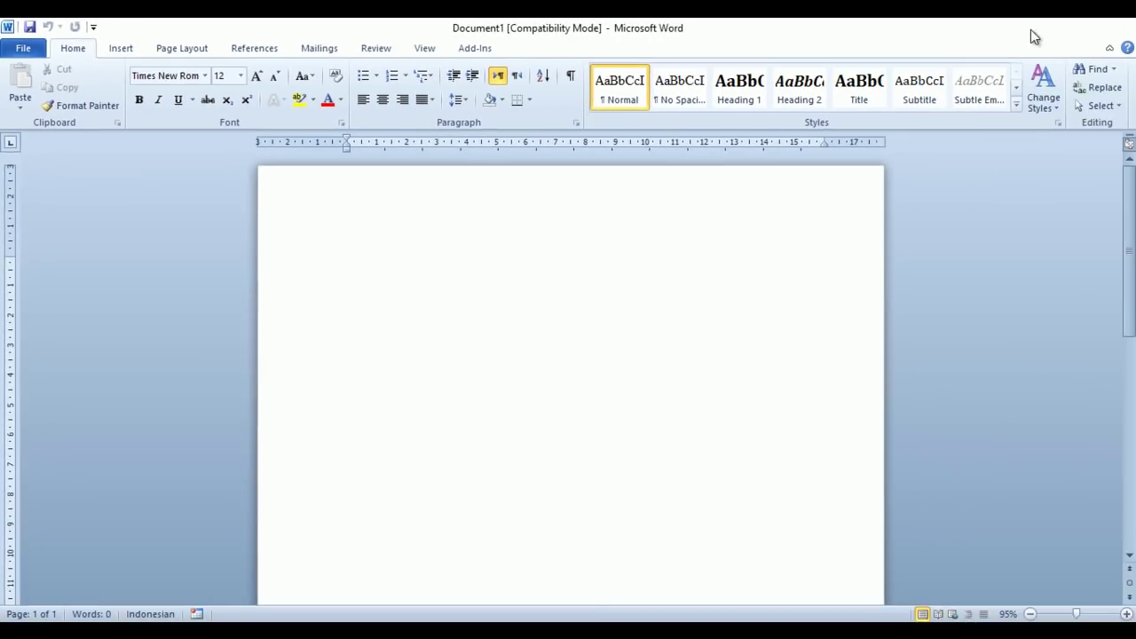
# Close Word 2010, launch the newer Word from the desktop, and create a blank document
pyautogui.click(1072, 29)
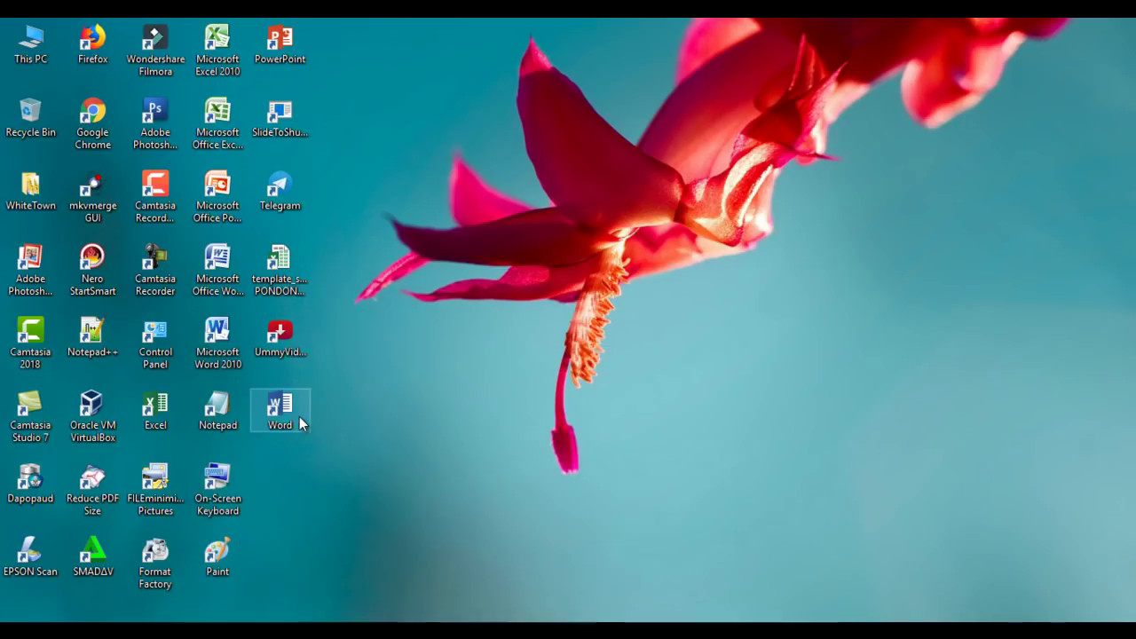
pyautogui.doubleClick(278, 407)
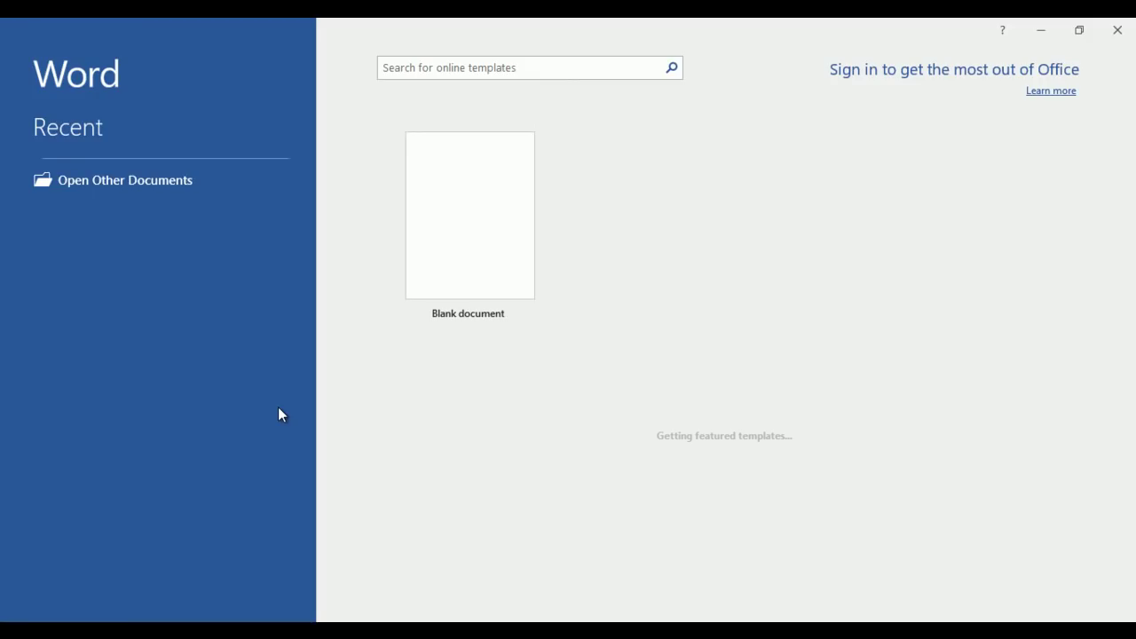
pyautogui.click(476, 204)
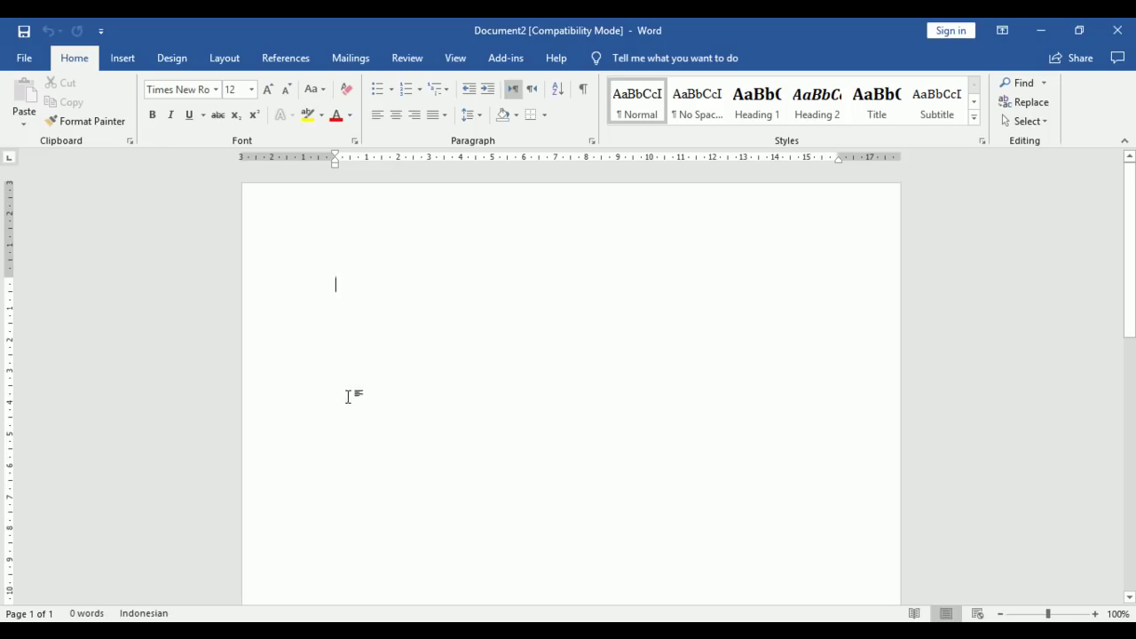
# Reach Word Options' Customize Ribbon page through the ribbon's shortcut menu
pyautogui.click(24, 59)
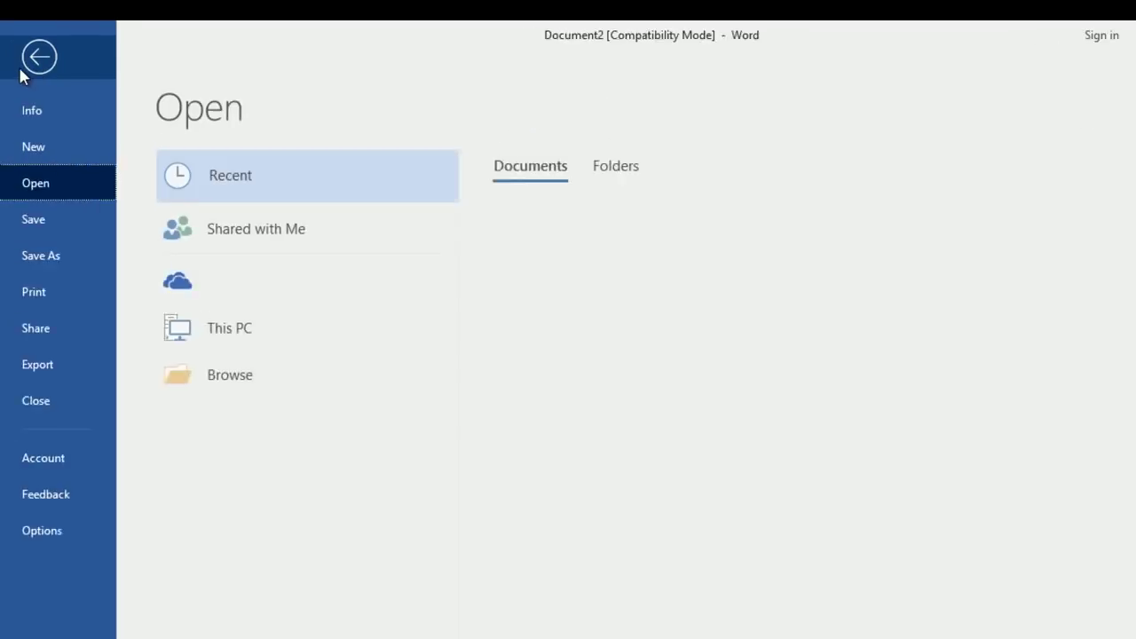
pyautogui.click(58, 601)
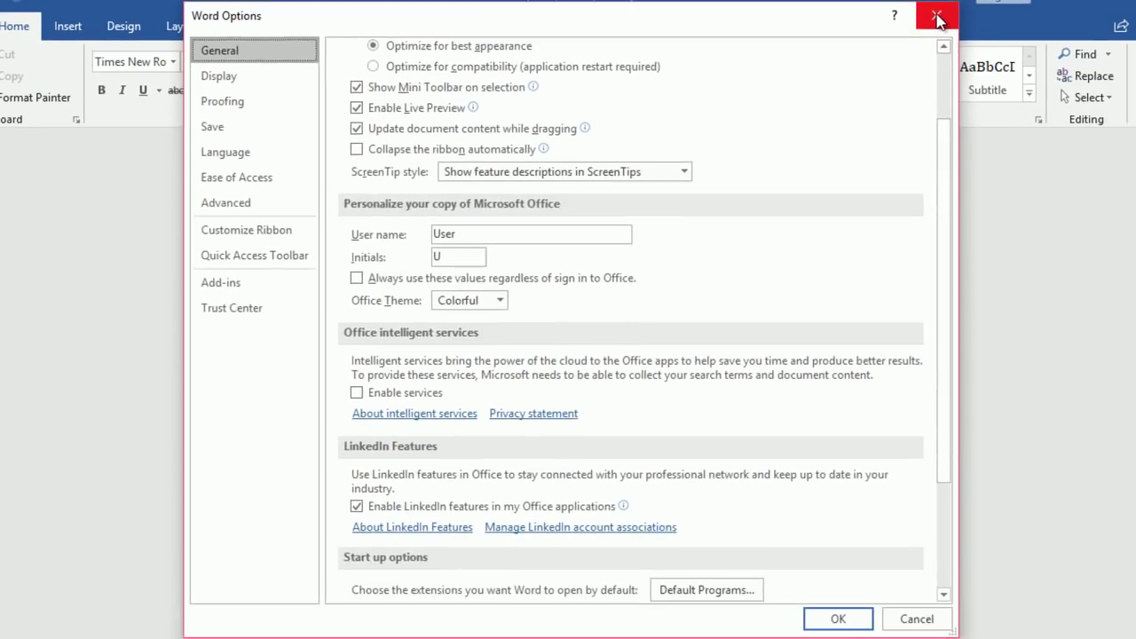
pyautogui.click(1007, 30)
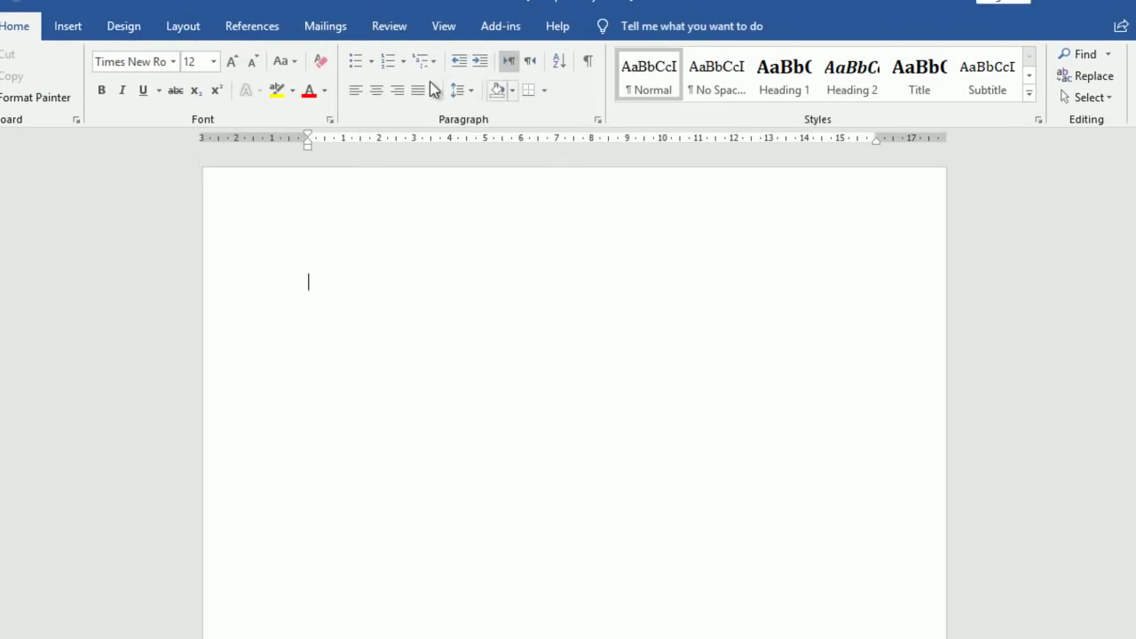
pyautogui.rightClick(342, 82)
pyautogui.click(405, 157)
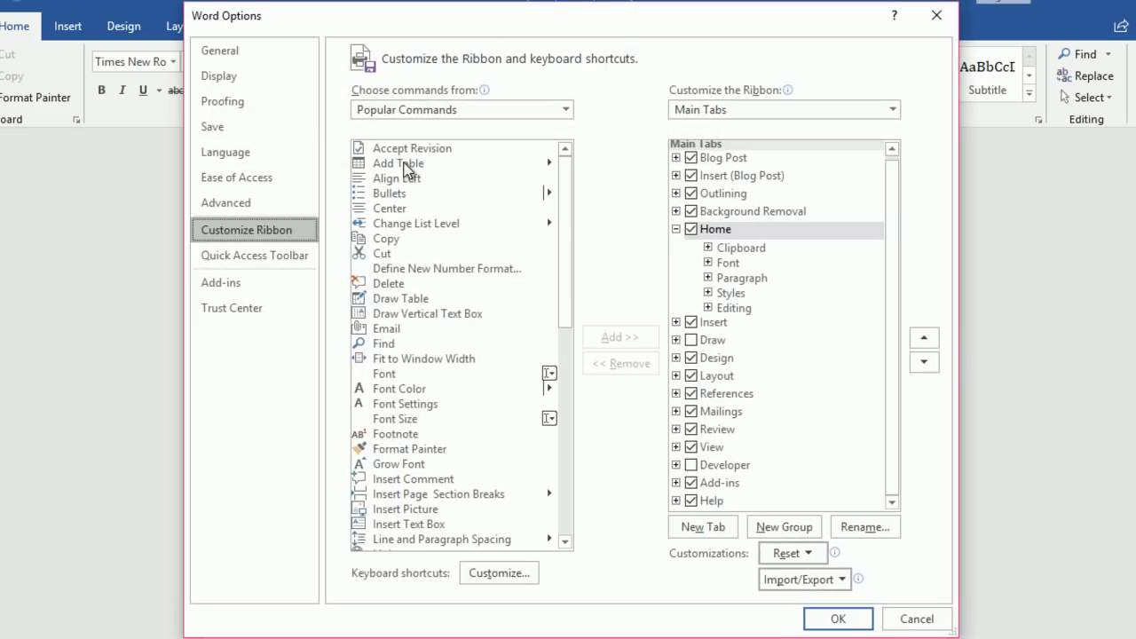
pyautogui.click(233, 259)
pyautogui.click(223, 232)
# Uncheck Blog Post, Insert (Blog Post), Outlining, Background Removal, Home, Insert, Design and Layout
pyautogui.click(690, 158)
pyautogui.click(690, 175)
pyautogui.click(690, 192)
pyautogui.click(690, 210)
pyautogui.click(691, 229)
pyautogui.click(690, 322)
pyautogui.click(691, 358)
pyautogui.click(691, 376)
# Uncheck References, Mailings, Review, View, Add-ins and Help, then apply with OK
pyautogui.click(691, 393)
pyautogui.click(692, 428)
pyautogui.click(701, 447)
pyautogui.click(701, 428)
pyautogui.click(691, 411)
pyautogui.click(691, 446)
pyautogui.click(691, 482)
pyautogui.click(692, 501)
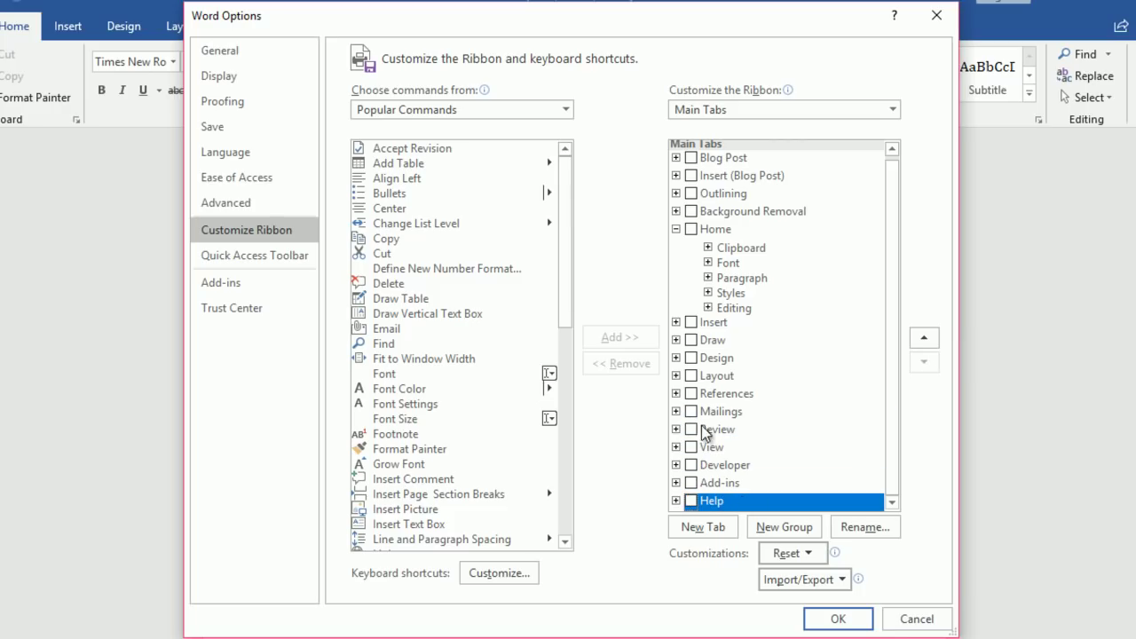
pyautogui.click(838, 619)
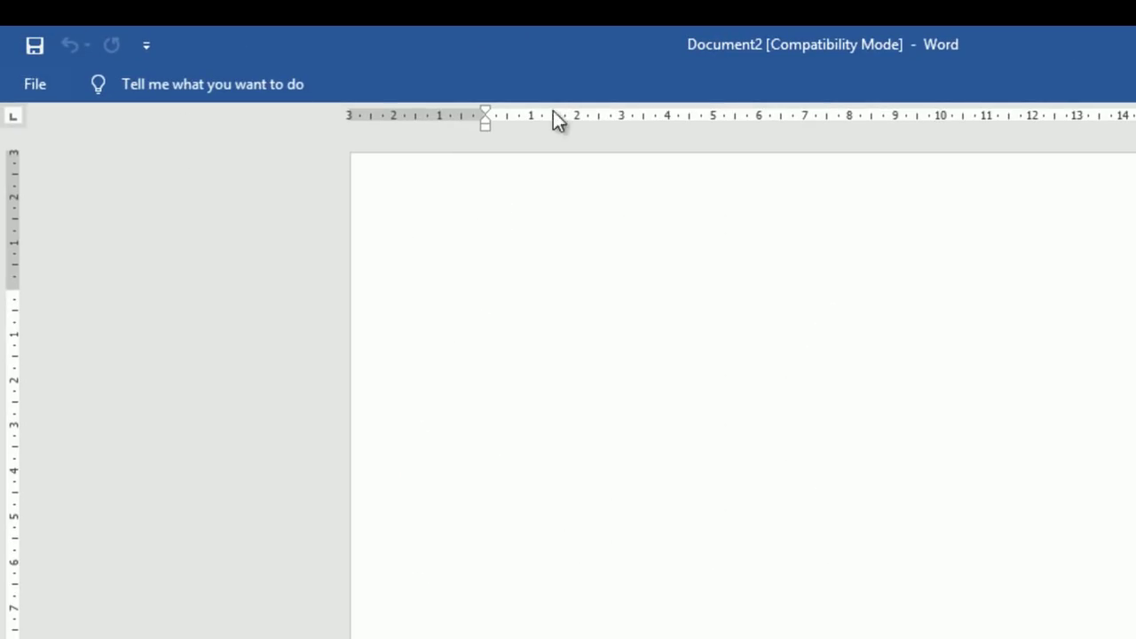
# Open Word Options from the File backstage
pyautogui.scroll(-5, 1075, 418)
pyautogui.scroll(-2, 1081, 464)
pyautogui.scroll(-2, 1078, 479)
pyautogui.scroll(5, 1076, 434)
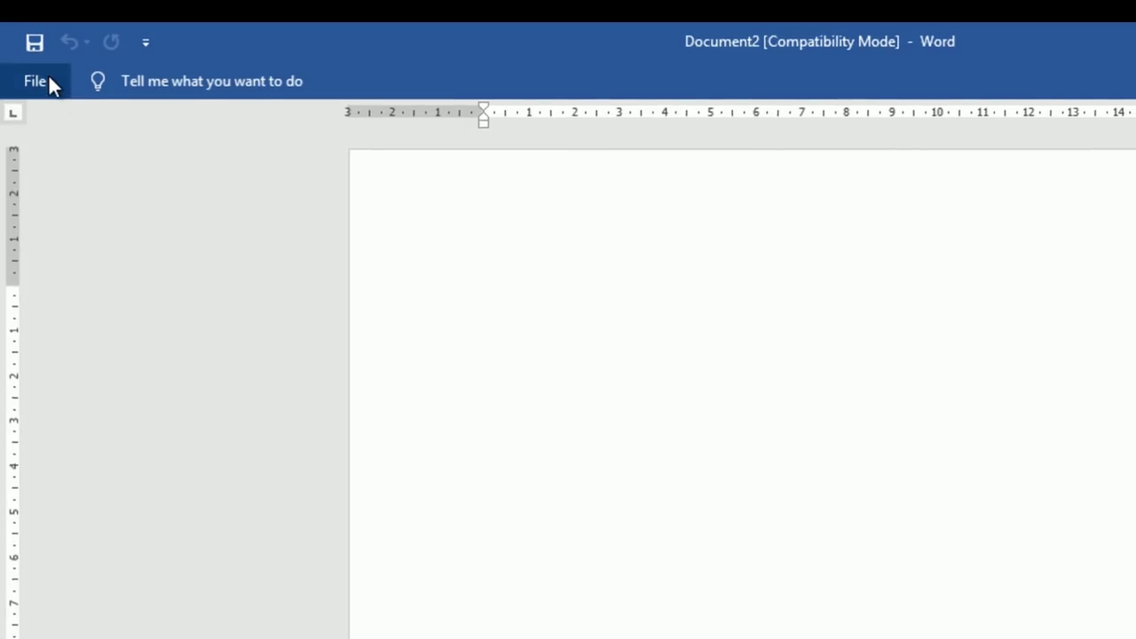
pyautogui.click(37, 39)
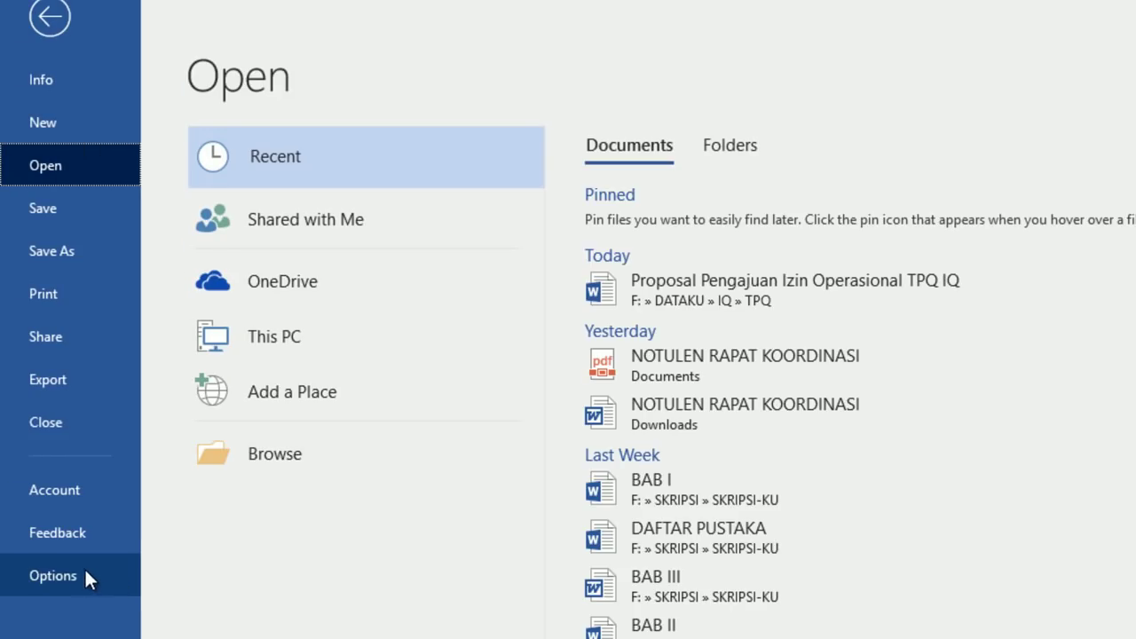
pyautogui.click(53, 575)
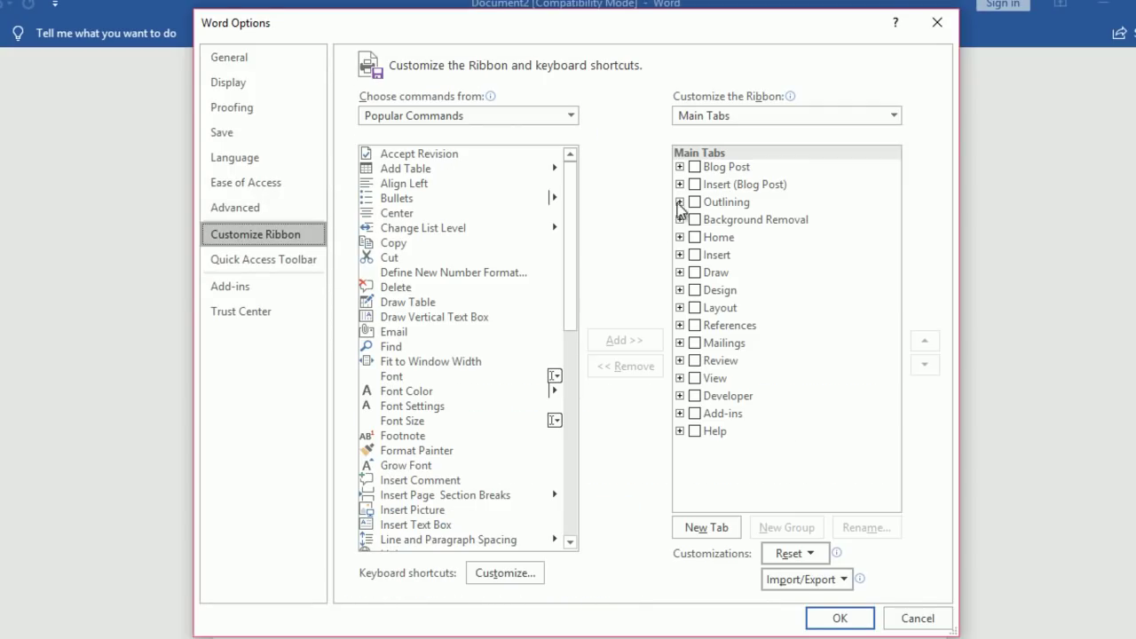
# Tick the Blog Post, Insert (Blog Post), Outlining, Background Removal, Home, Insert, Draw and Design tabs
pyautogui.click(694, 167)
pyautogui.click(694, 184)
pyautogui.click(694, 201)
pyautogui.click(694, 219)
pyautogui.click(694, 237)
pyautogui.click(694, 255)
pyautogui.click(694, 272)
pyautogui.click(694, 290)
# Tick Layout, References, Mailings, Review, View, Developer, Add-ins and Help, then apply with OK
pyautogui.click(694, 308)
pyautogui.click(694, 325)
pyautogui.click(694, 343)
pyautogui.click(694, 361)
pyautogui.click(694, 378)
pyautogui.click(694, 396)
pyautogui.click(694, 413)
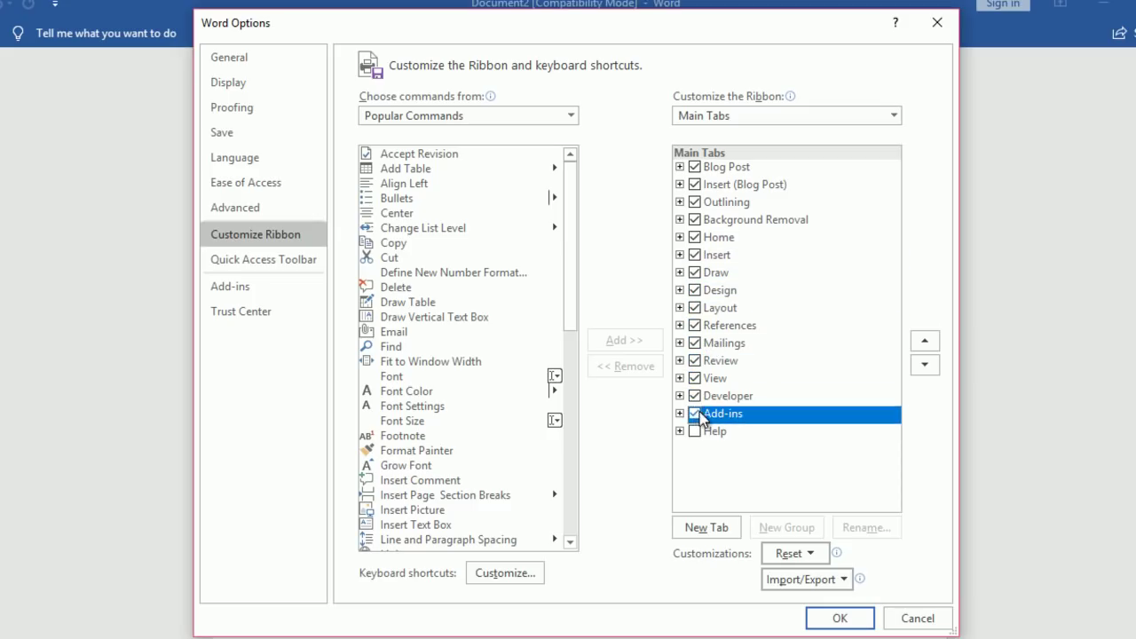
pyautogui.click(694, 431)
pyautogui.click(854, 620)
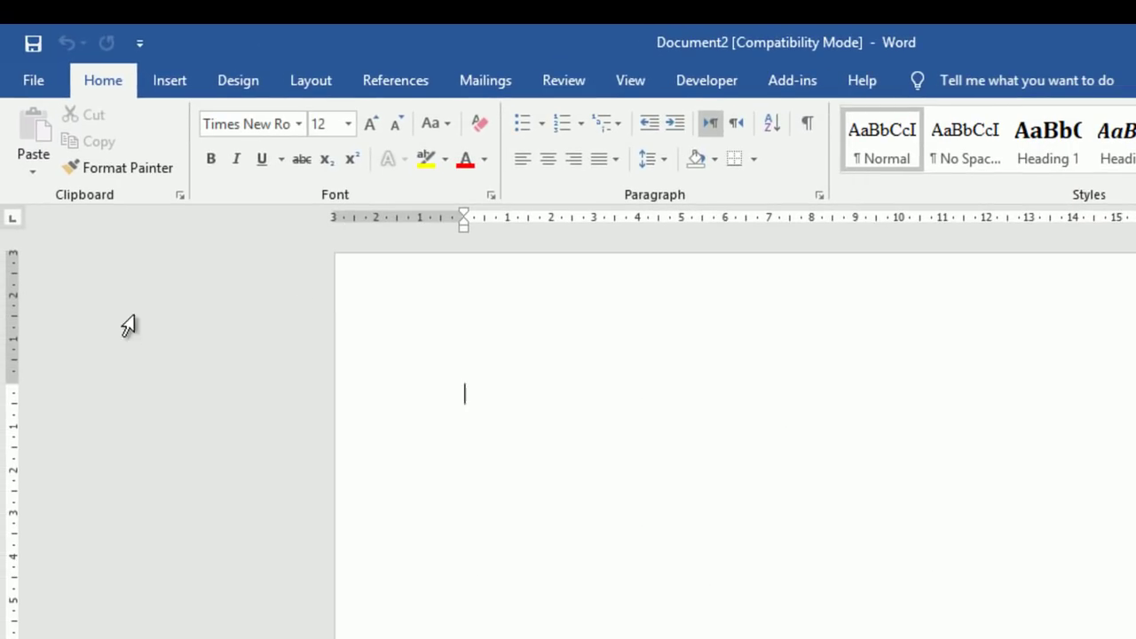
# Through the ribbon's Customize the Ribbon settings, rename the Insert tab to MENYISIPKAN
pyautogui.rightClick(116, 88)
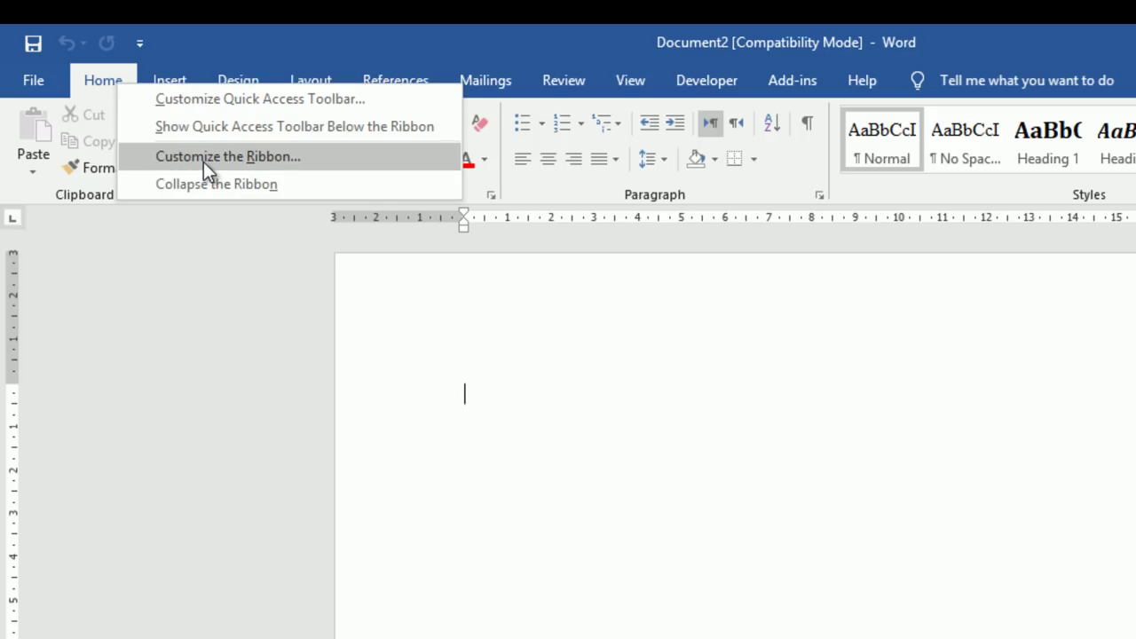
pyautogui.click(203, 162)
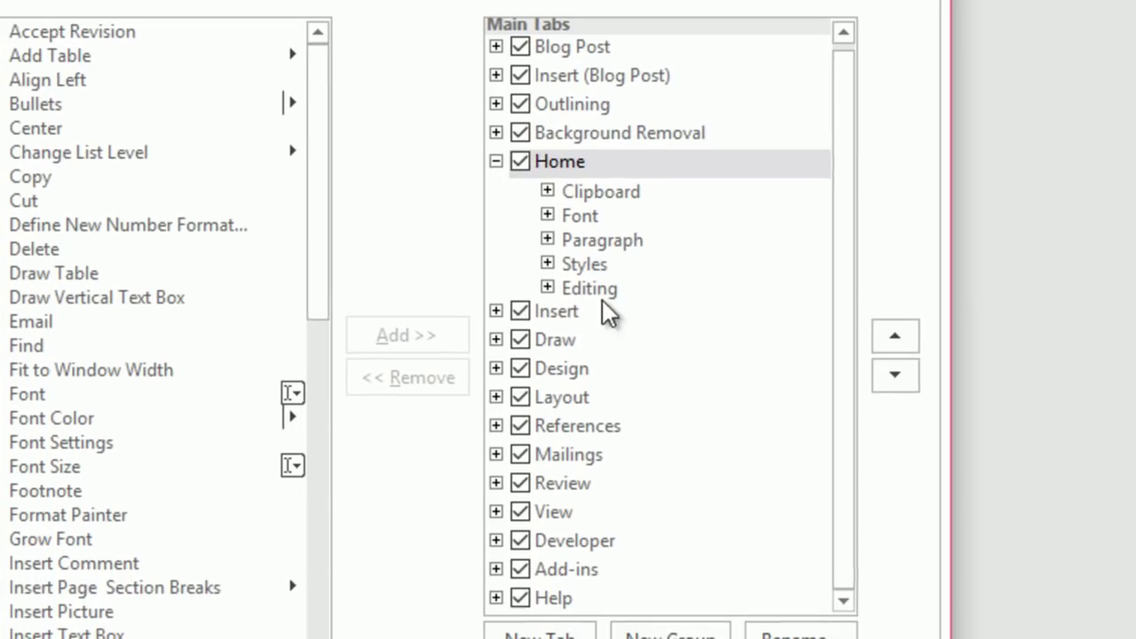
pyautogui.click(564, 309)
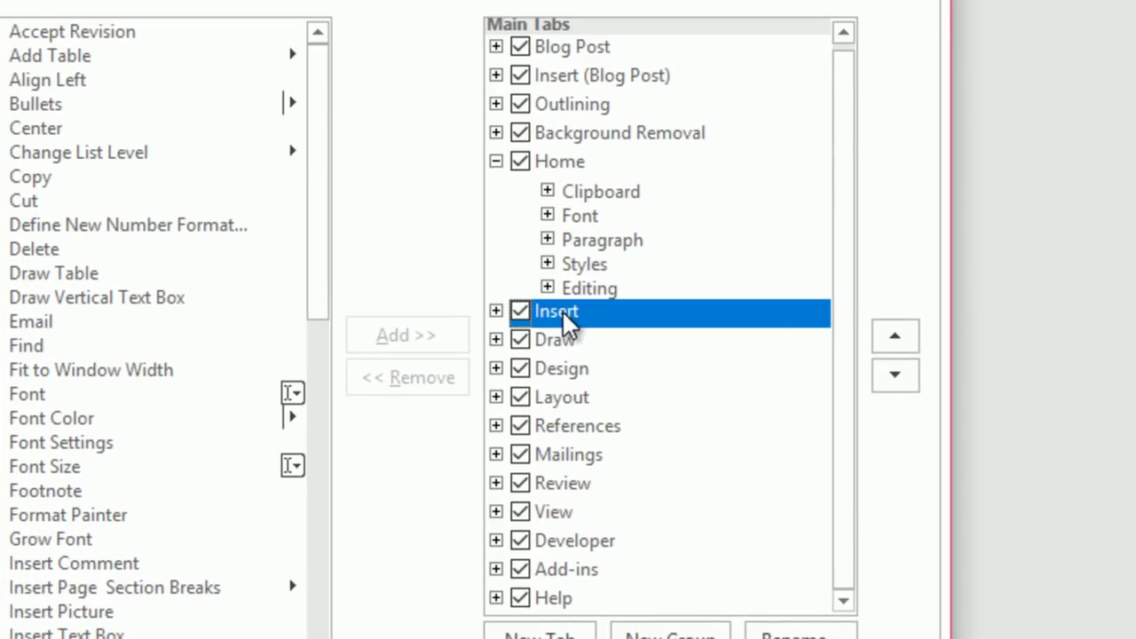
pyautogui.rightClick(562, 310)
pyautogui.click(642, 407)
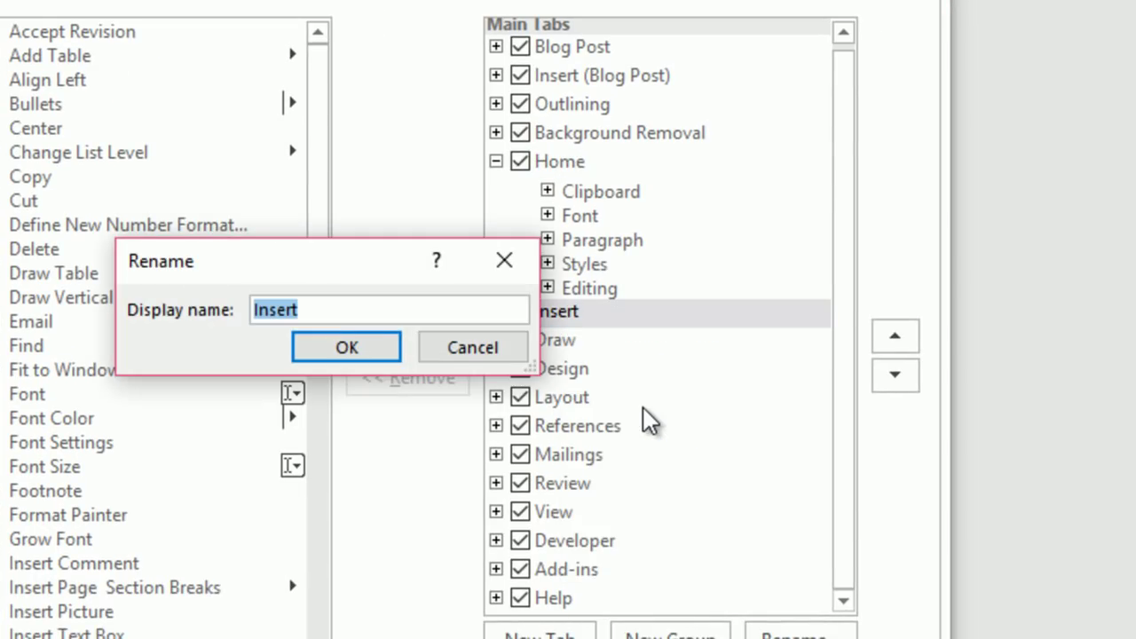
pyautogui.write('MEN')
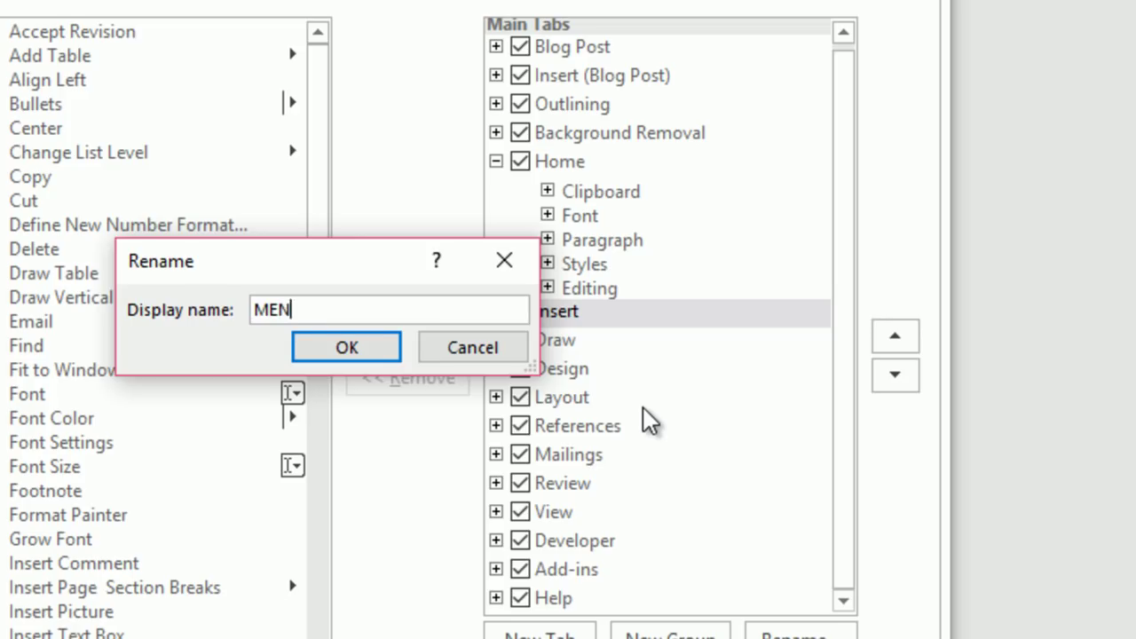
pyautogui.write('YISIPKAN')
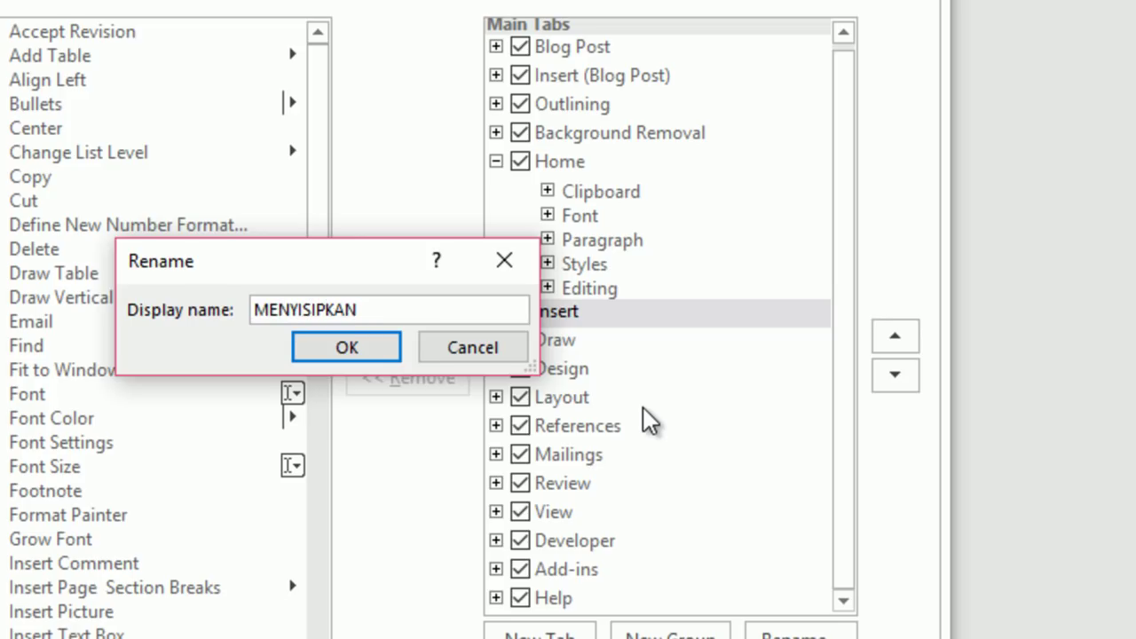
pyautogui.click(346, 347)
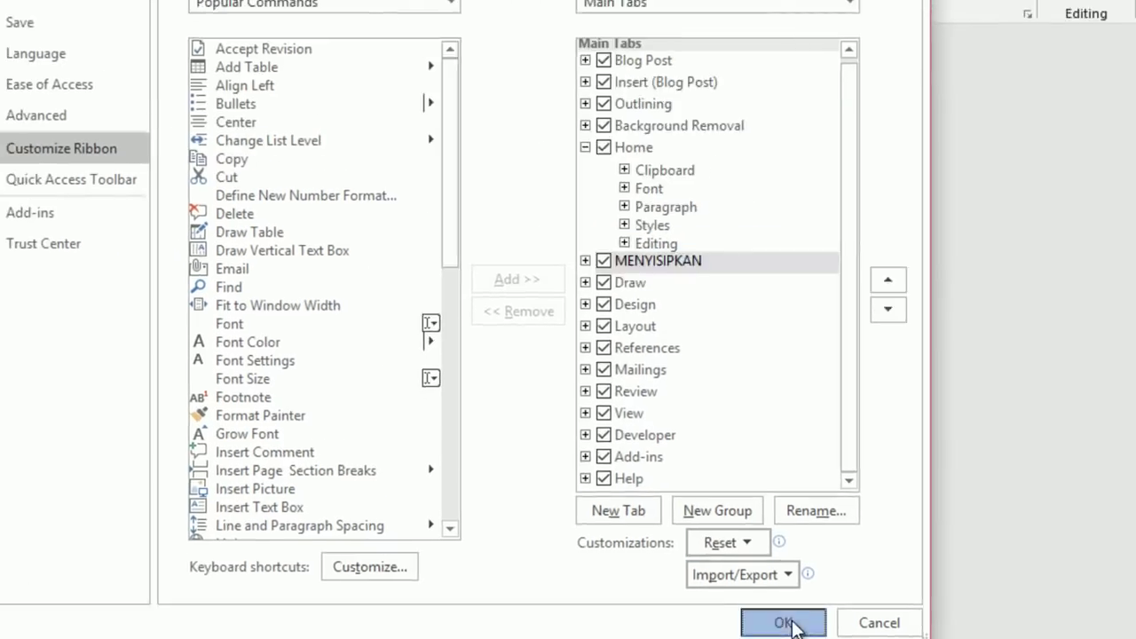
# Apply the MENYISIPKAN rename and check the renamed tab on the ribbon
pyautogui.click(705, 571)
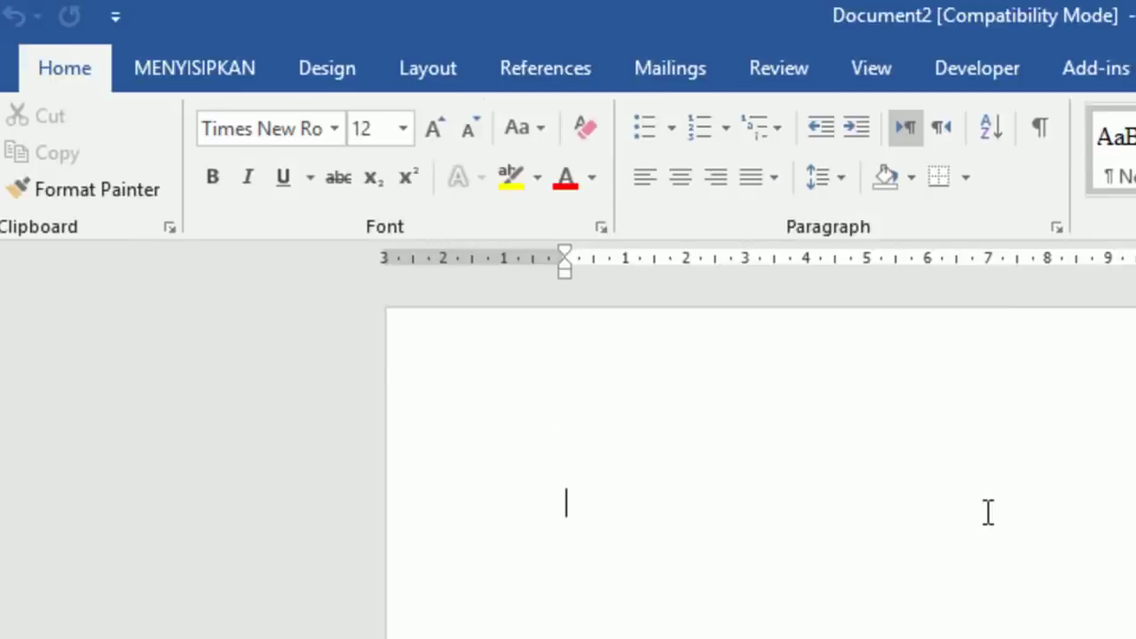
pyautogui.click(327, 120)
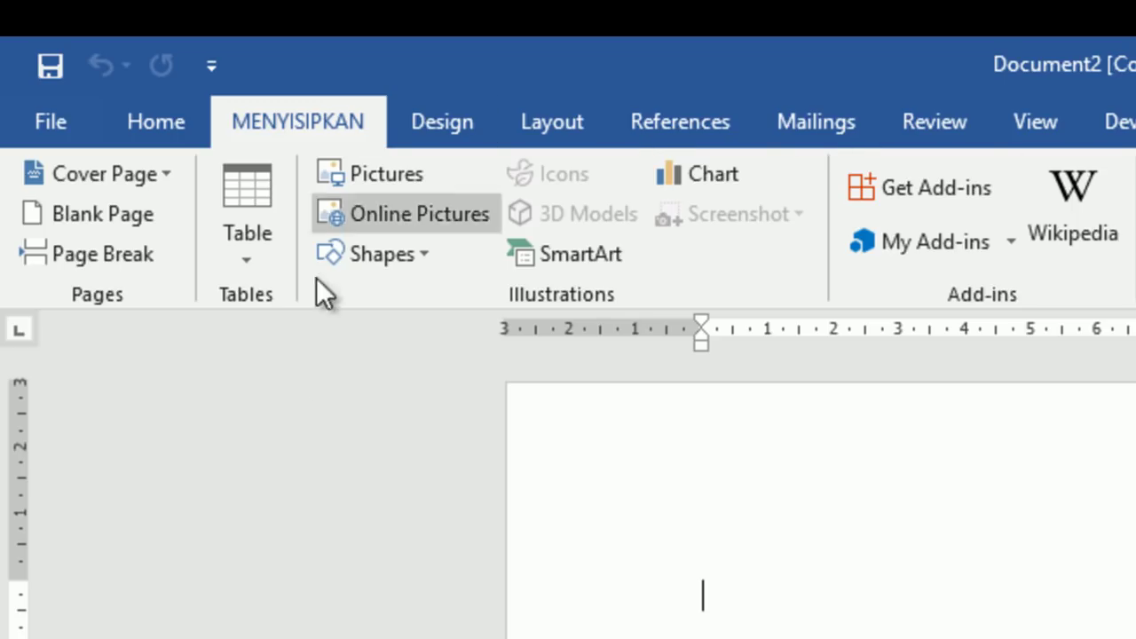
pyautogui.click(173, 133)
pyautogui.click(300, 115)
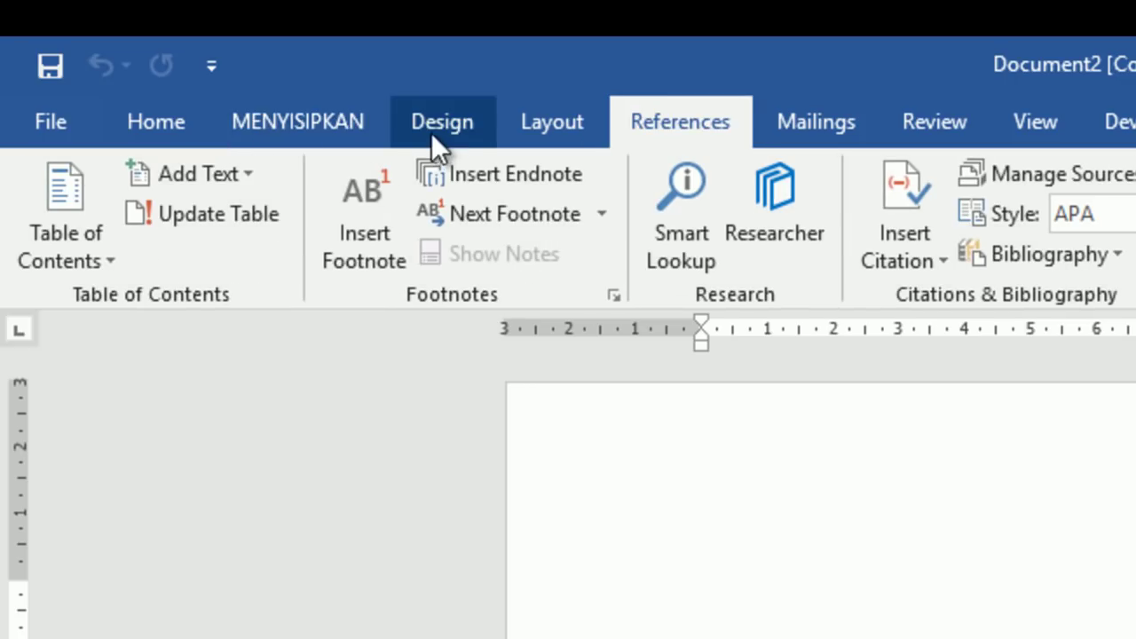
# Reopen Customize the Ribbon and expand MENYISIPKAN to list its groups
pyautogui.rightClick(414, 117)
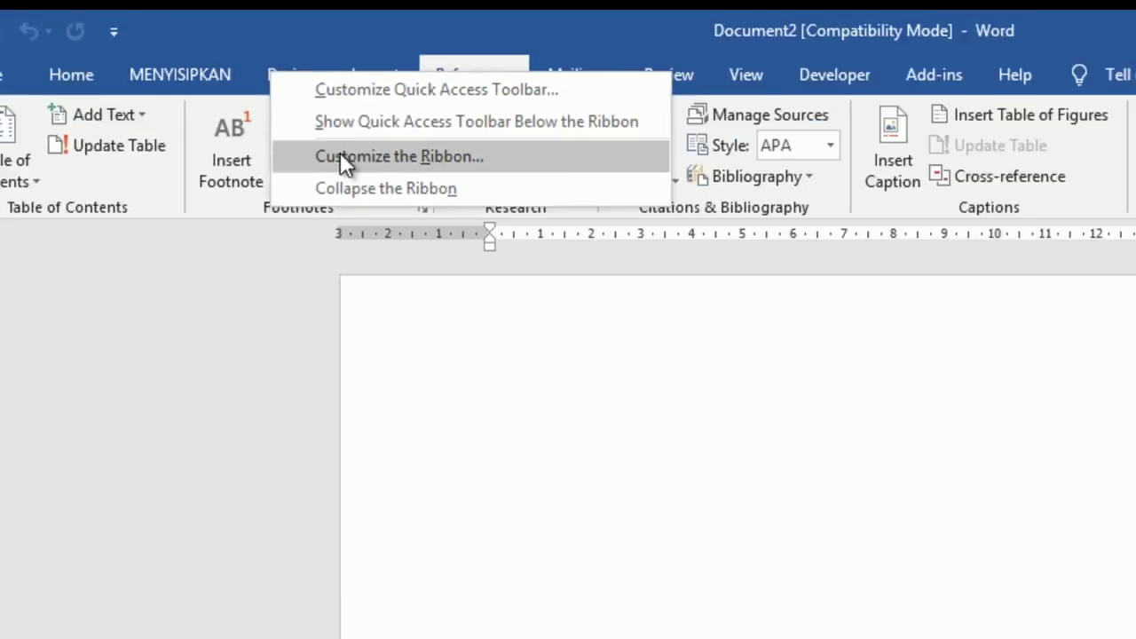
pyautogui.click(515, 227)
pyautogui.click(717, 311)
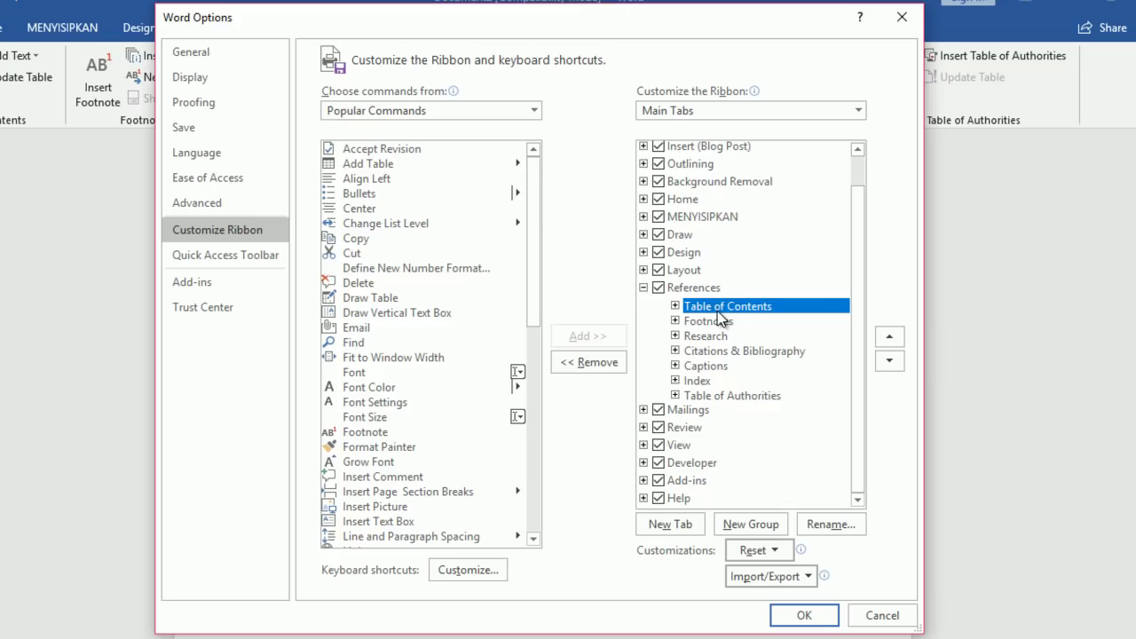
pyautogui.rightClick(717, 310)
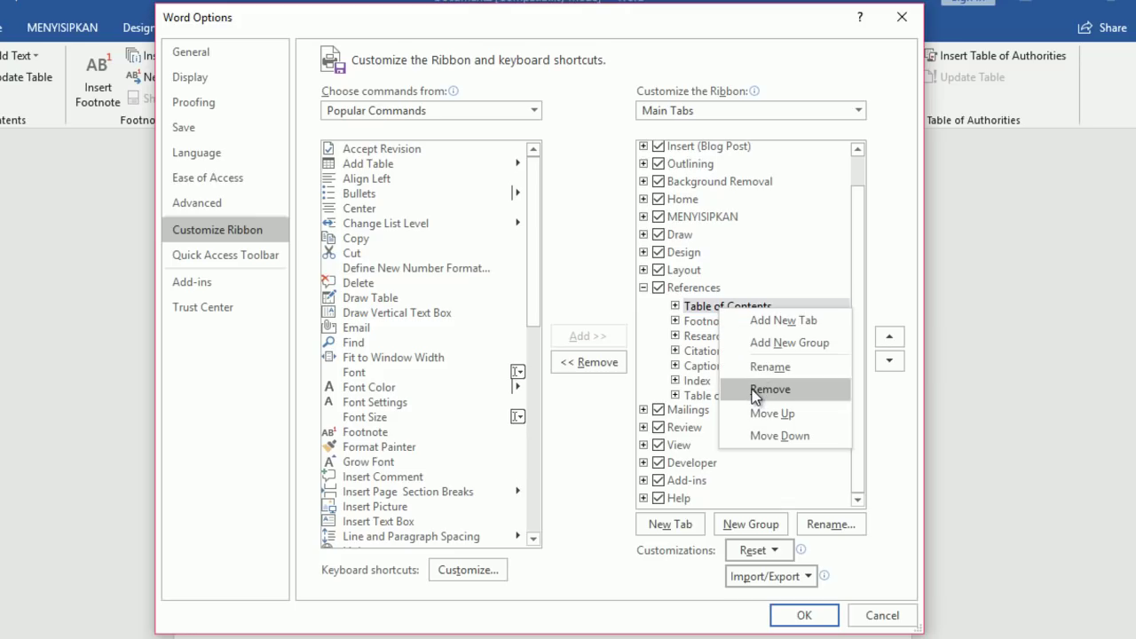
pyautogui.click(644, 217)
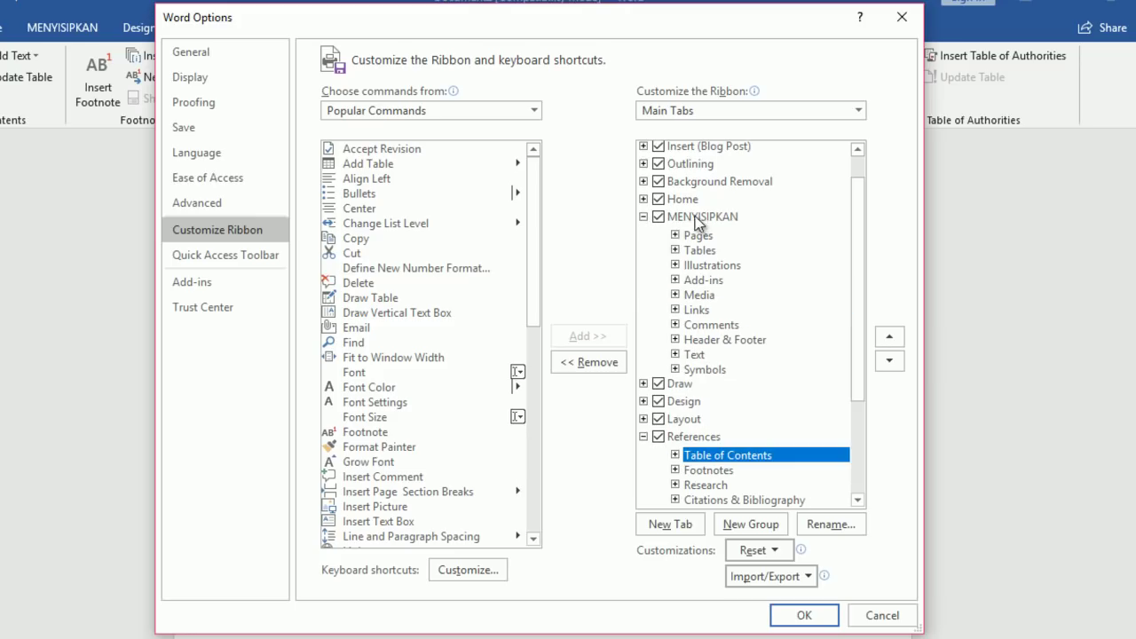
# Remove the Pages, Tables, Illustrations and Add-ins groups from MENYISIPKAN
pyautogui.click(697, 235)
pyautogui.rightClick(696, 235)
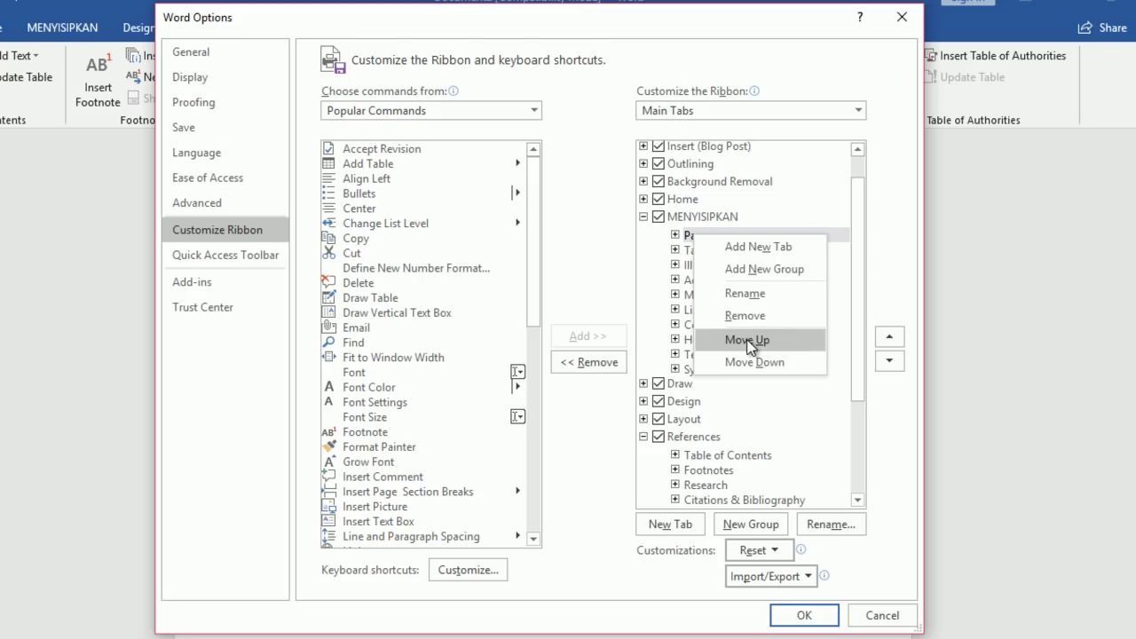
pyautogui.click(736, 316)
pyautogui.rightClick(701, 239)
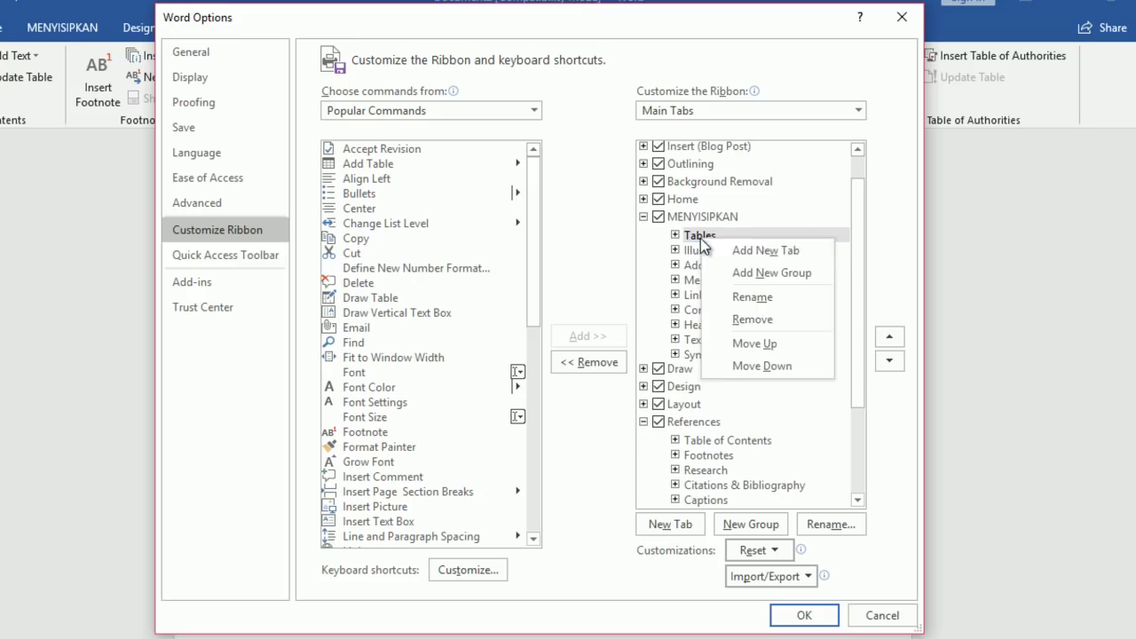
pyautogui.click(743, 318)
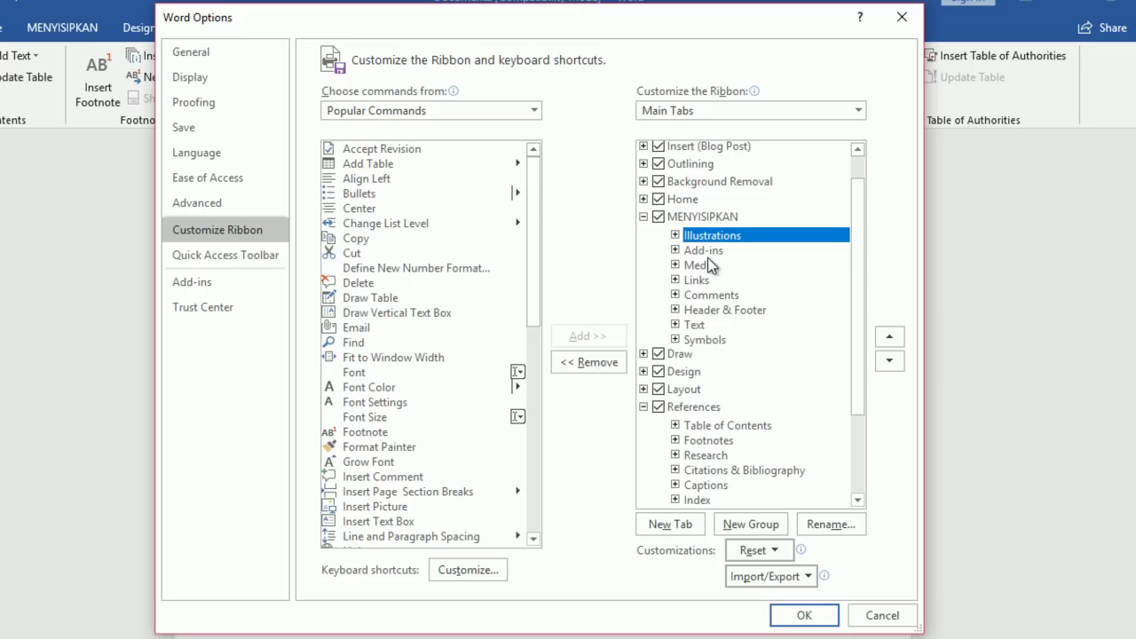
pyautogui.rightClick(706, 237)
pyautogui.click(732, 316)
pyautogui.rightClick(699, 237)
pyautogui.click(729, 315)
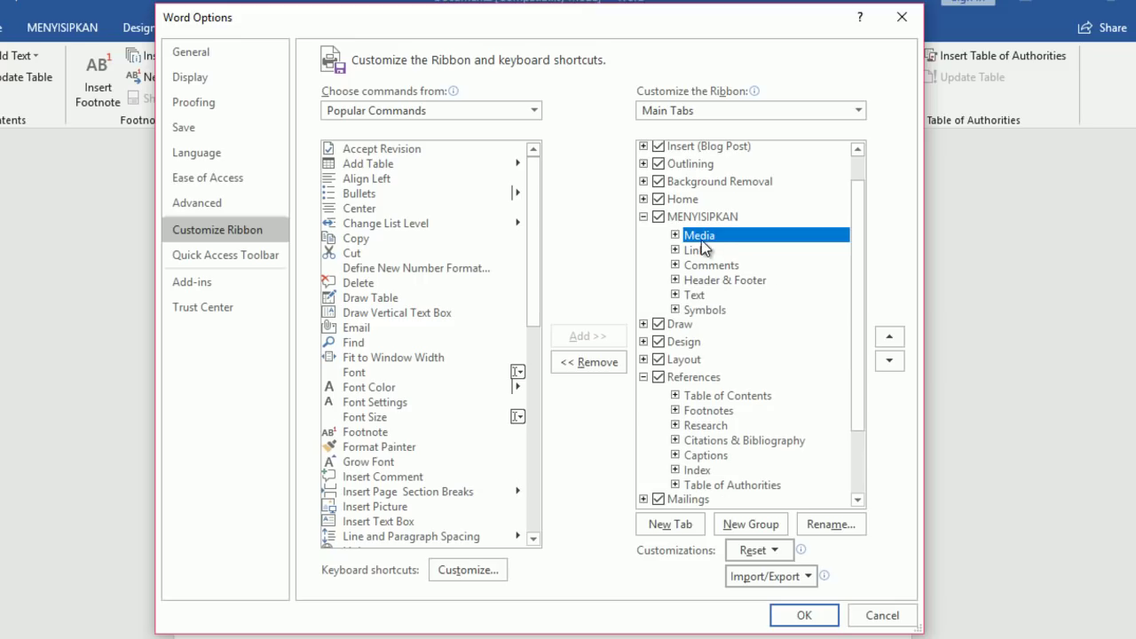
# Remove the Media, Links, Comments, Header & Footer and Text groups, then apply with OK
pyautogui.rightClick(701, 239)
pyautogui.click(730, 318)
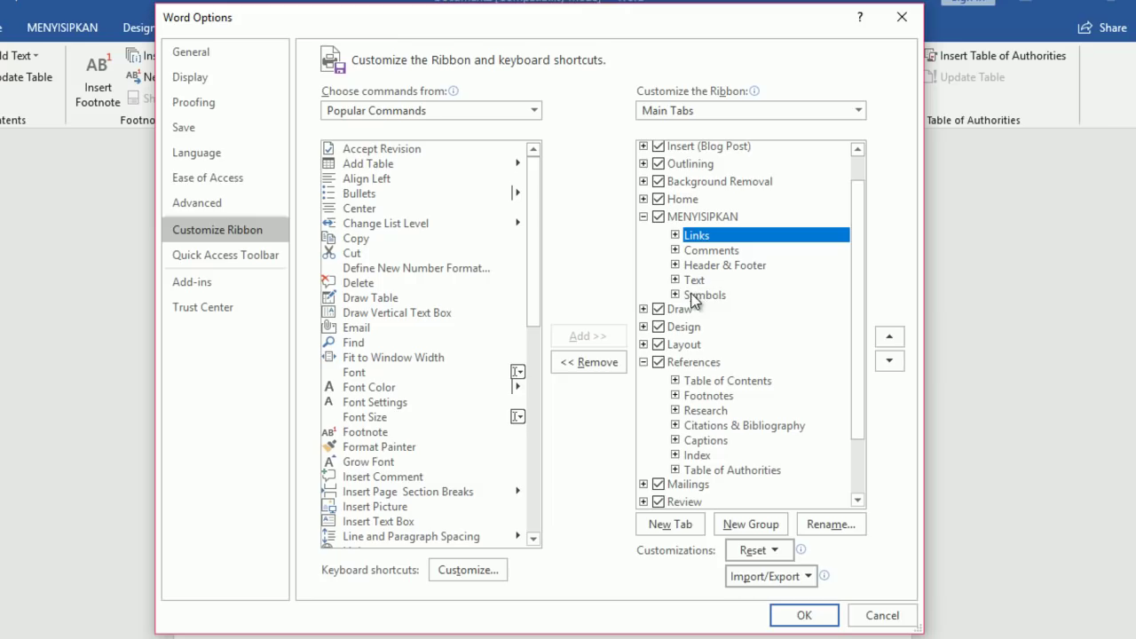
pyautogui.rightClick(701, 238)
pyautogui.click(741, 317)
pyautogui.rightClick(701, 243)
pyautogui.click(738, 322)
pyautogui.rightClick(697, 242)
pyautogui.click(738, 317)
pyautogui.rightClick(701, 241)
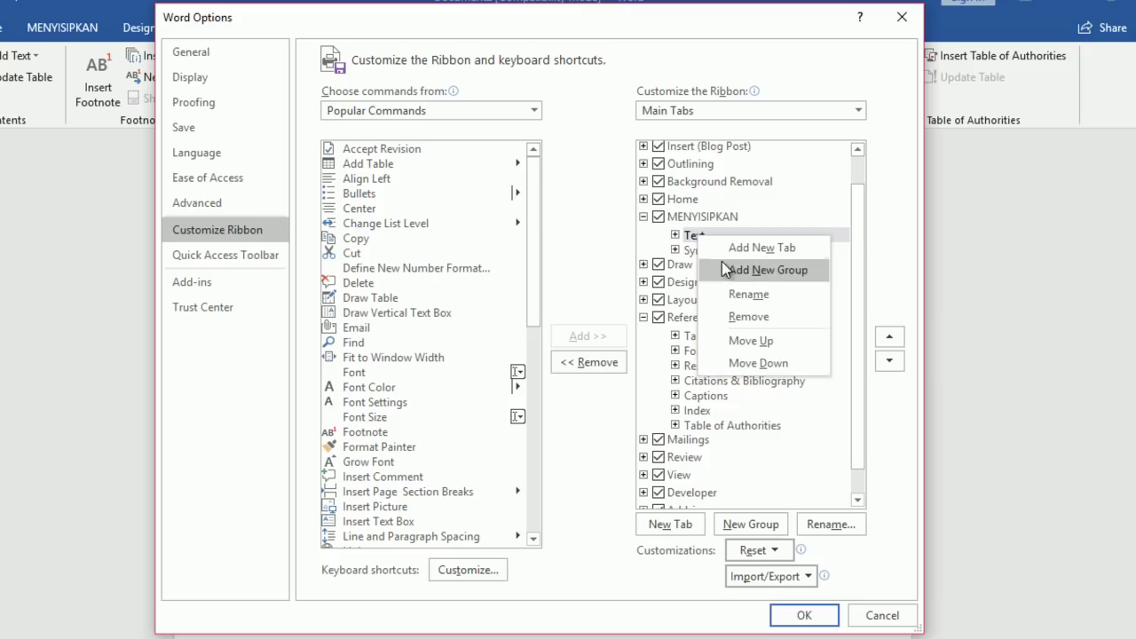
pyautogui.click(743, 318)
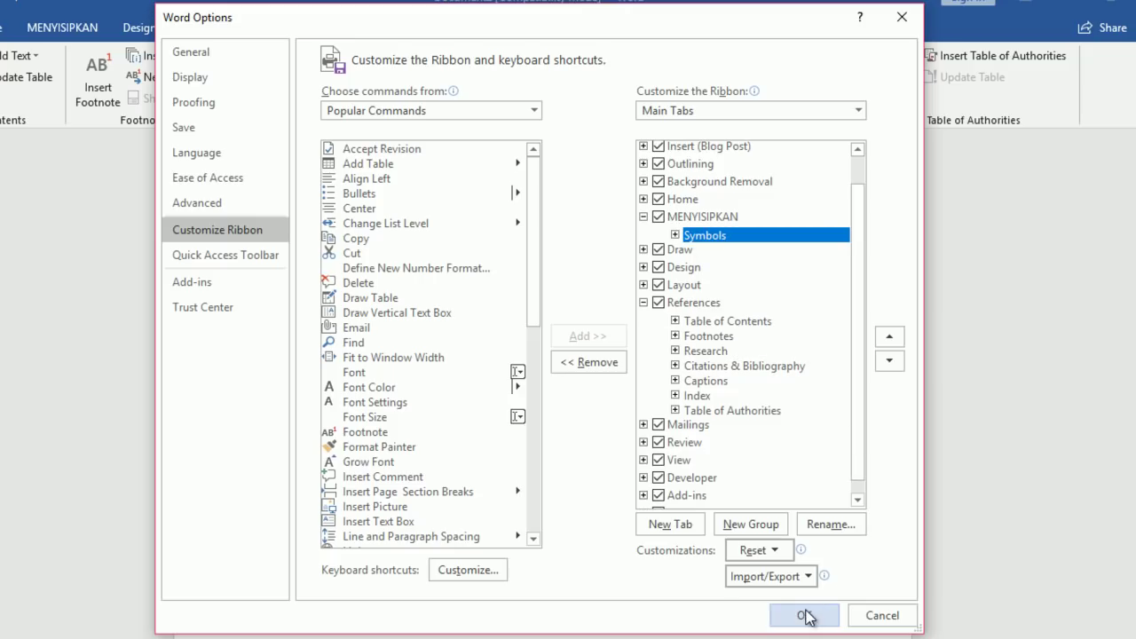
pyautogui.click(804, 615)
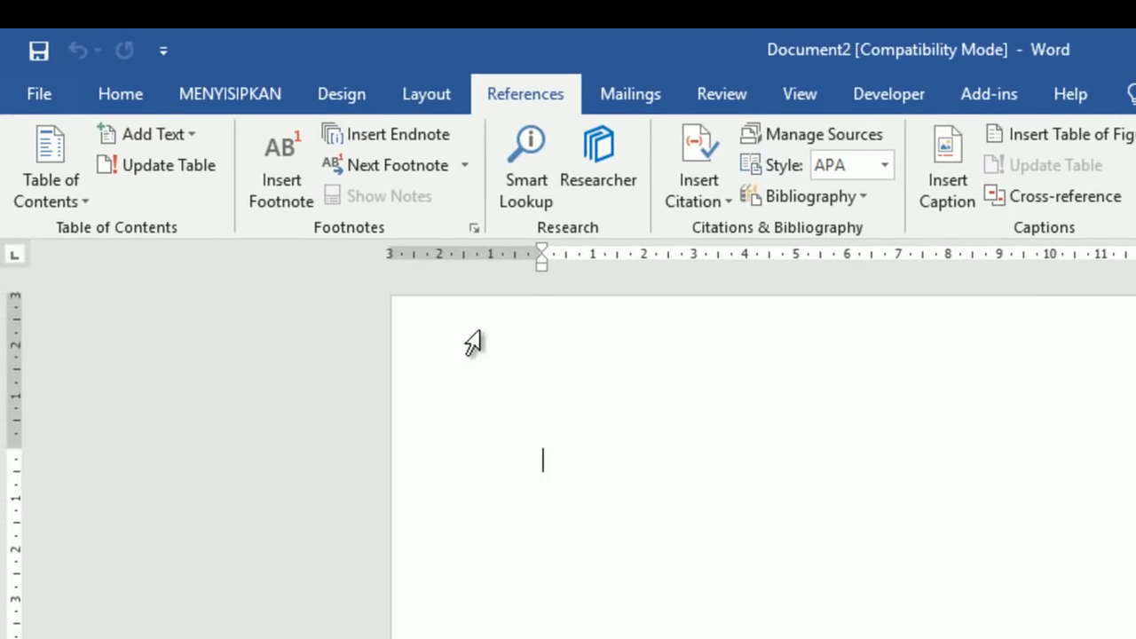
# View the Symbols-only MENYISIPKAN tab, try the ribbon's context menu, and open the File backstage
pyautogui.click(232, 99)
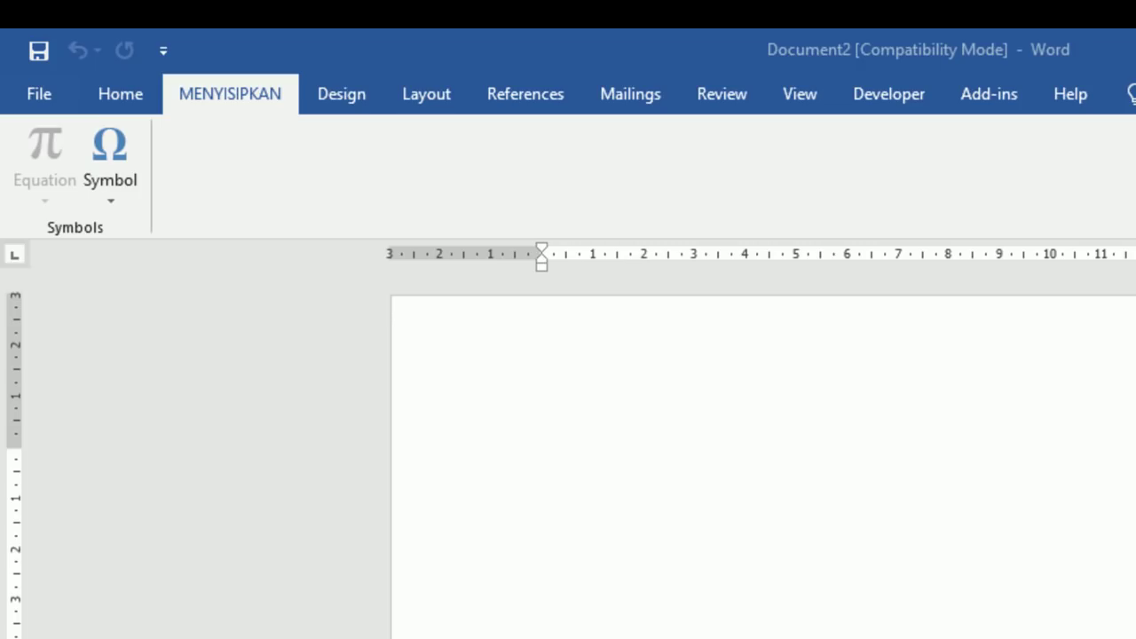
pyautogui.click(766, 482)
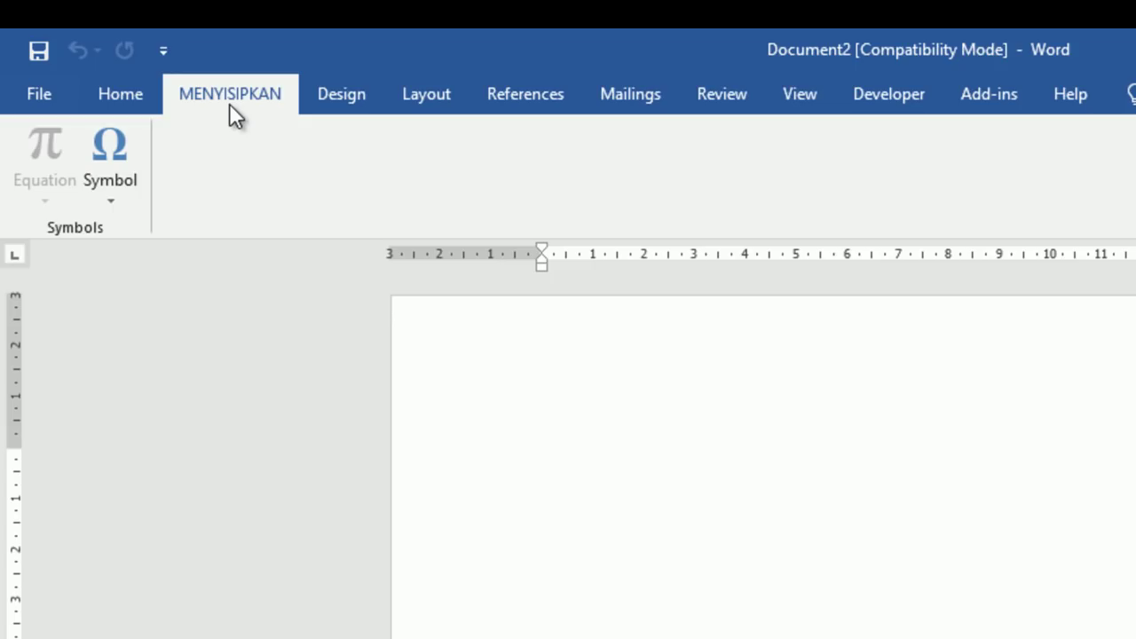
pyautogui.rightClick(257, 97)
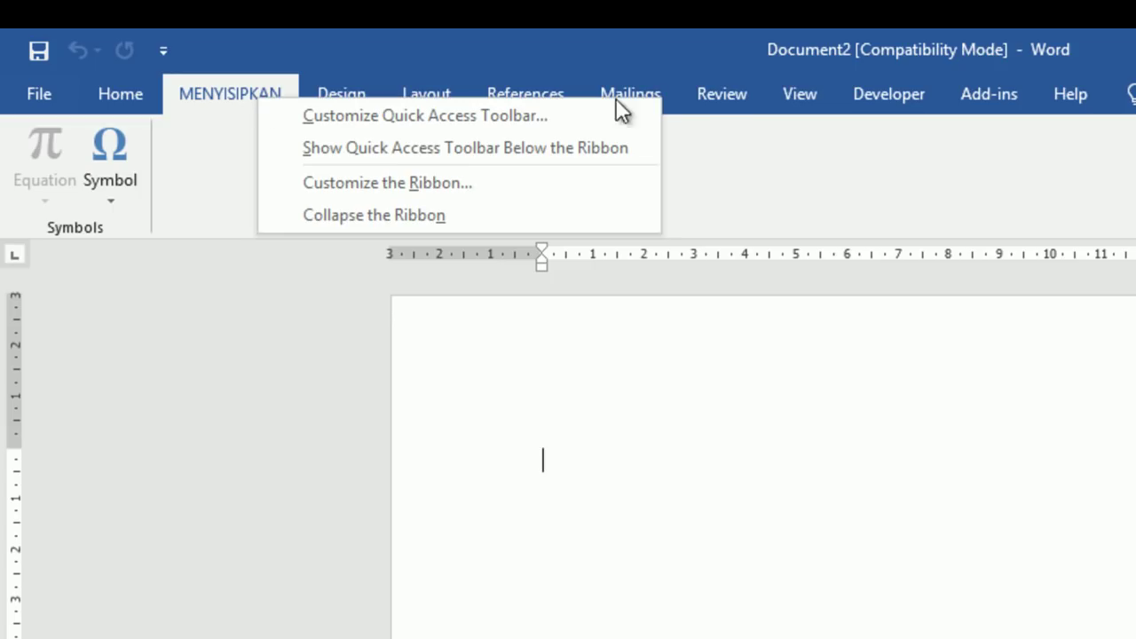
pyautogui.rightClick(718, 94)
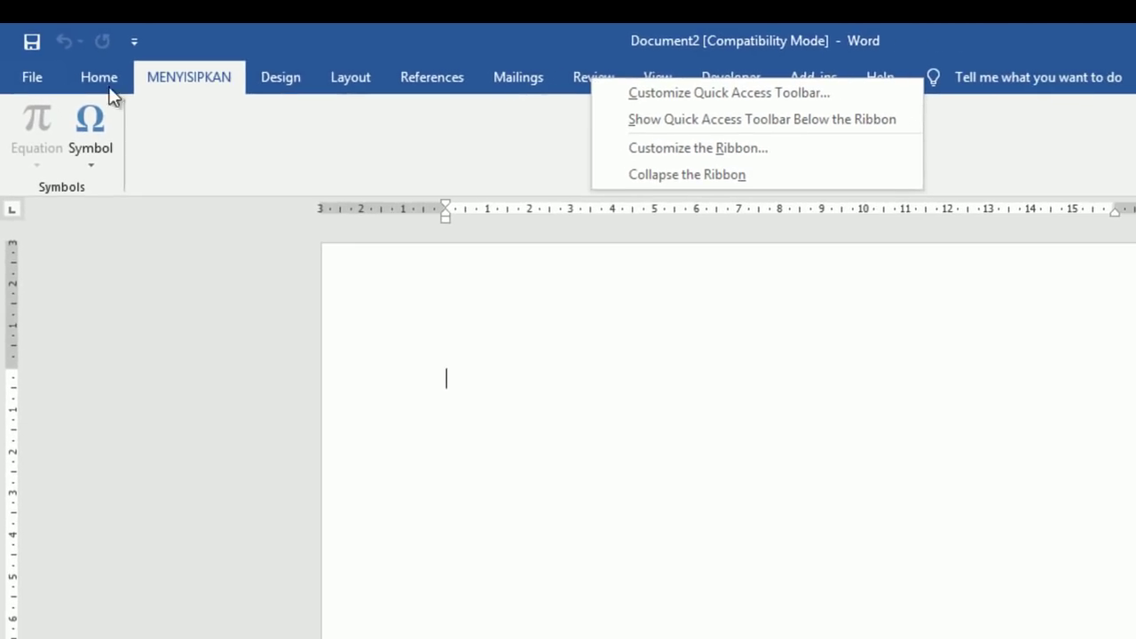
pyautogui.click(18, 82)
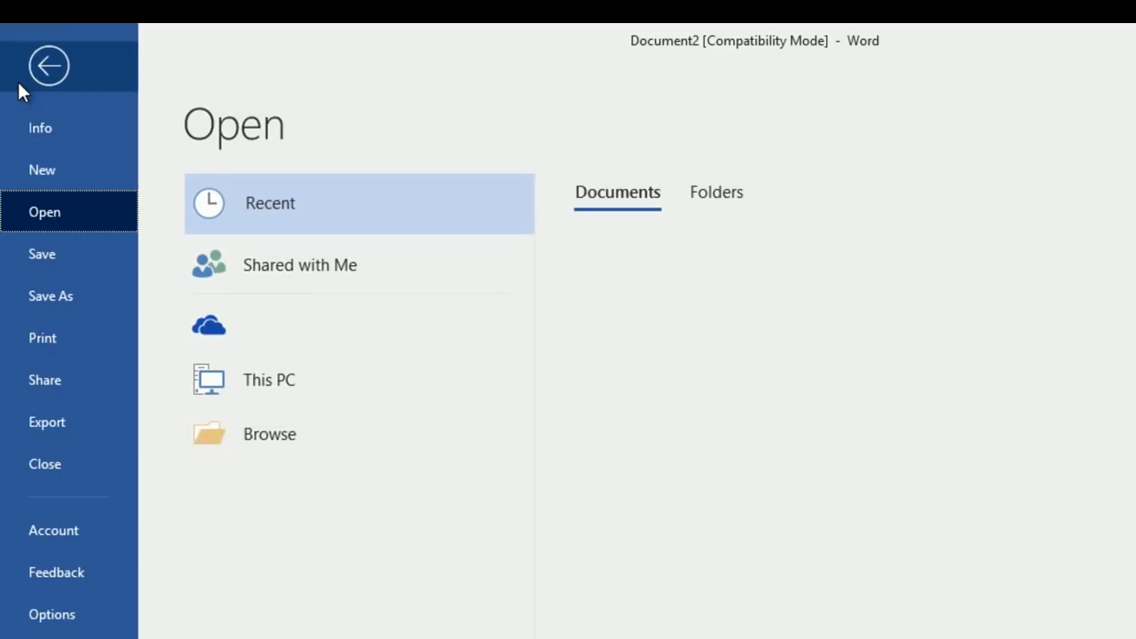
# Open Customize Ribbon in Word Options and select the MENYISIPKAN tab
pyautogui.click(69, 620)
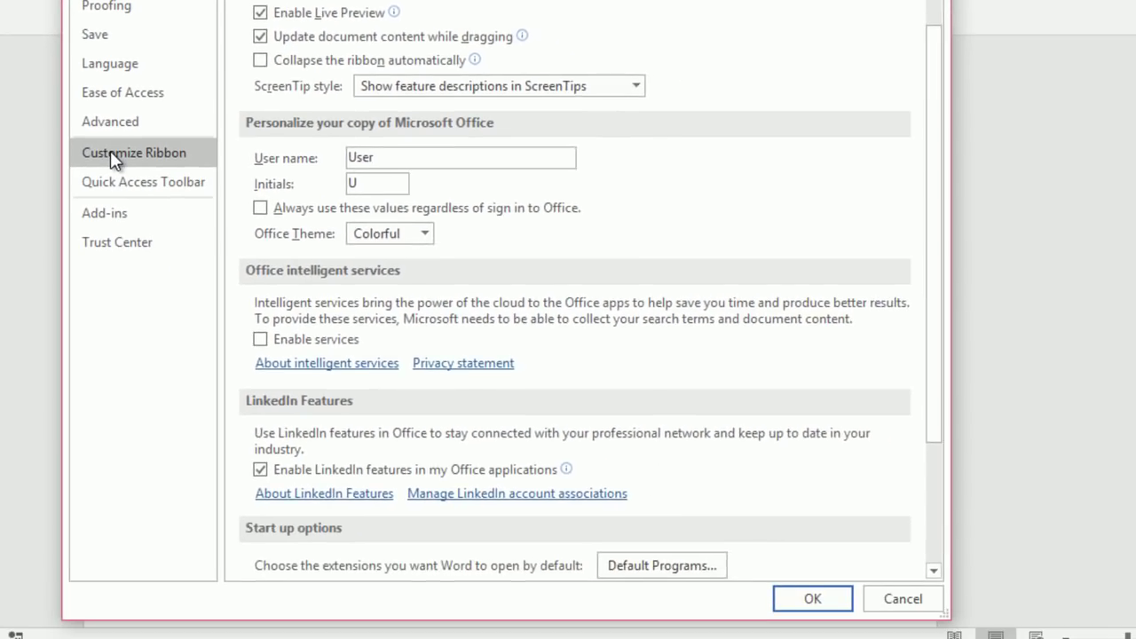
pyautogui.click(129, 173)
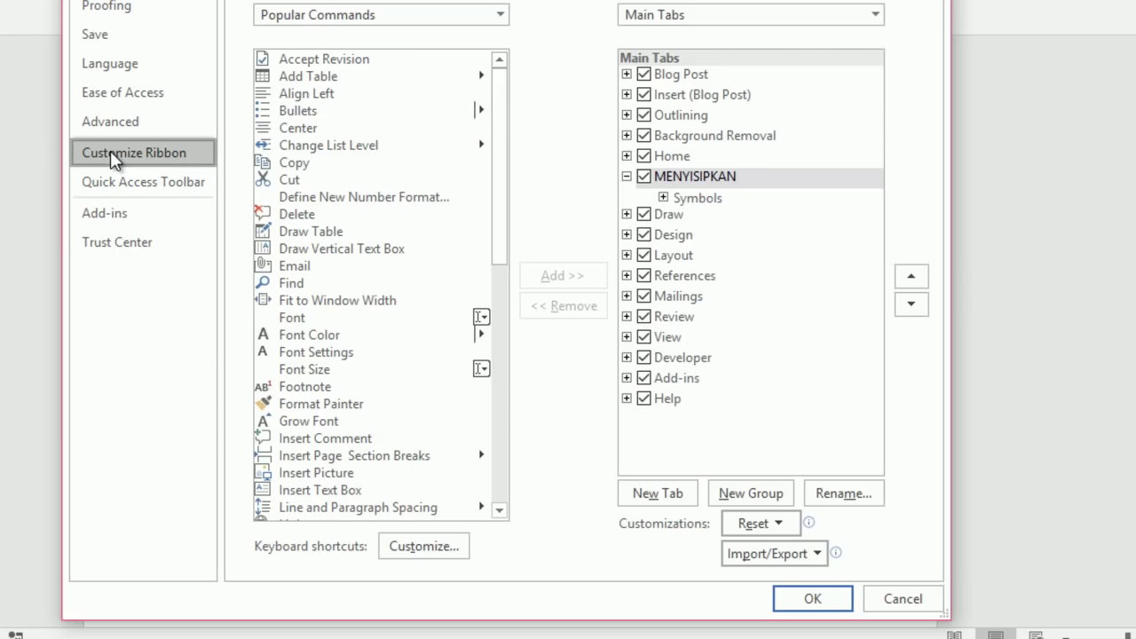
pyautogui.click(763, 524)
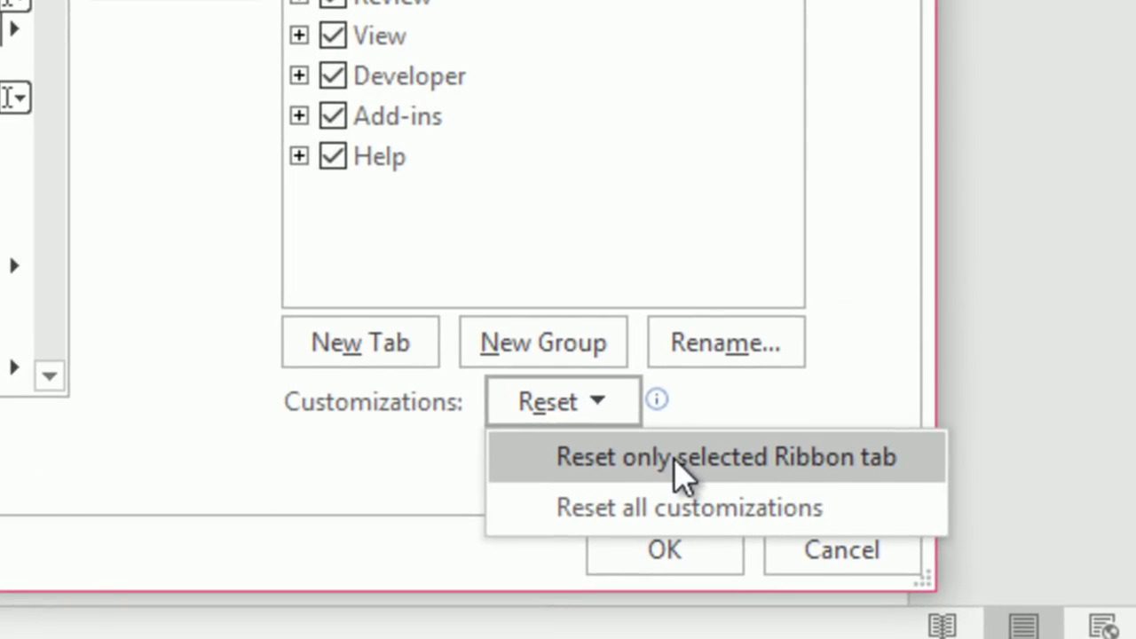
pyautogui.click(522, 149)
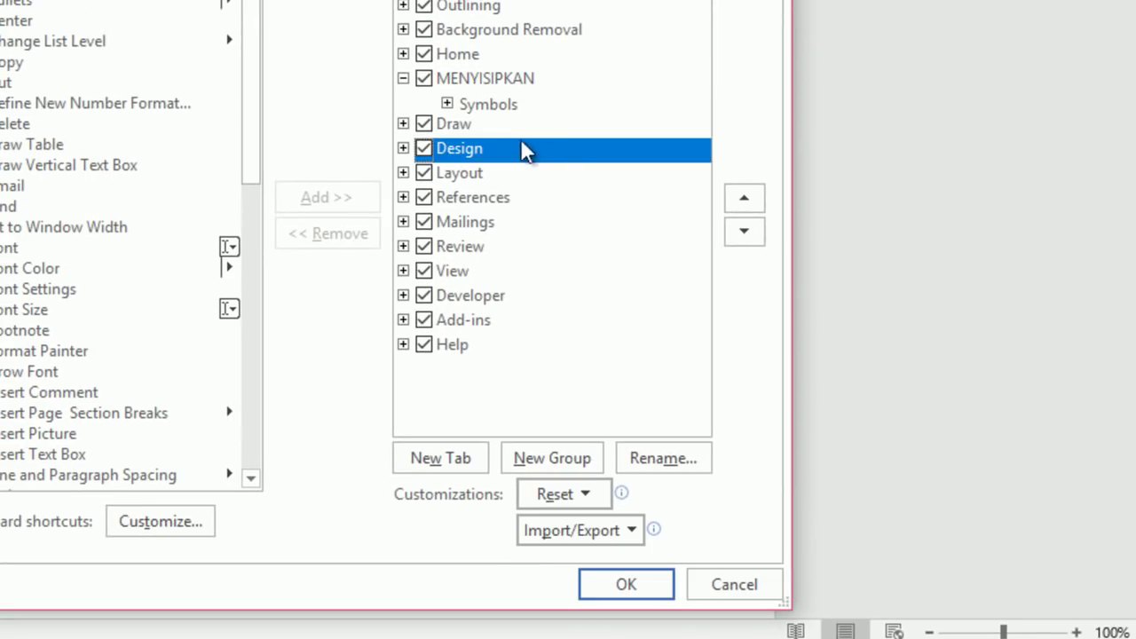
pyautogui.click(486, 80)
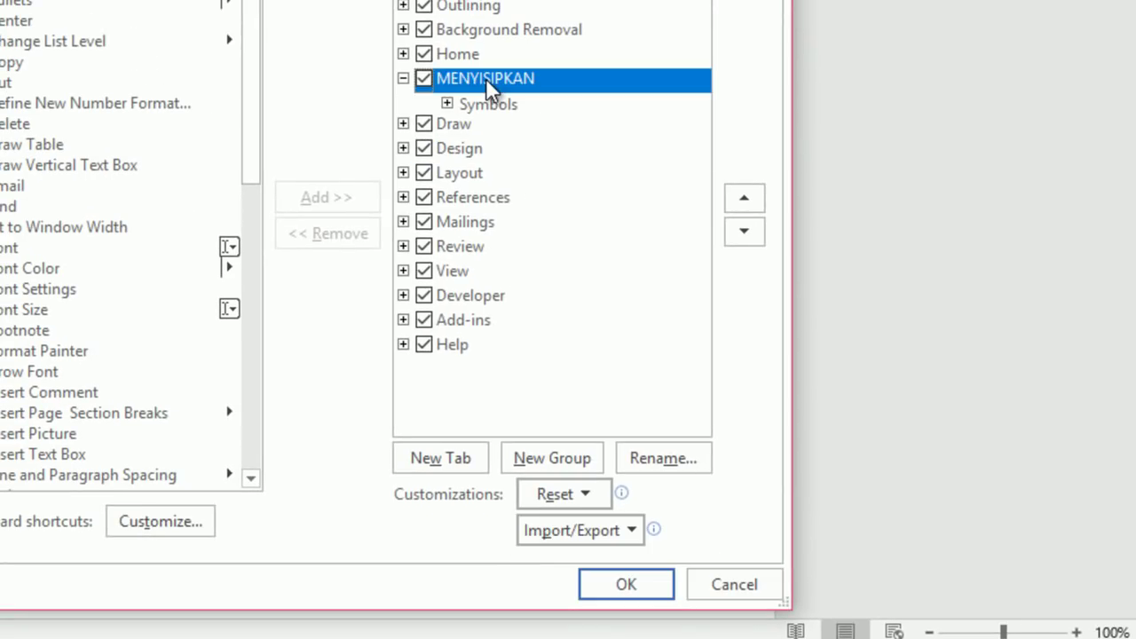
# Choose Reset all customizations, confirm with Yes, and close Options with OK
pyautogui.click(604, 537)
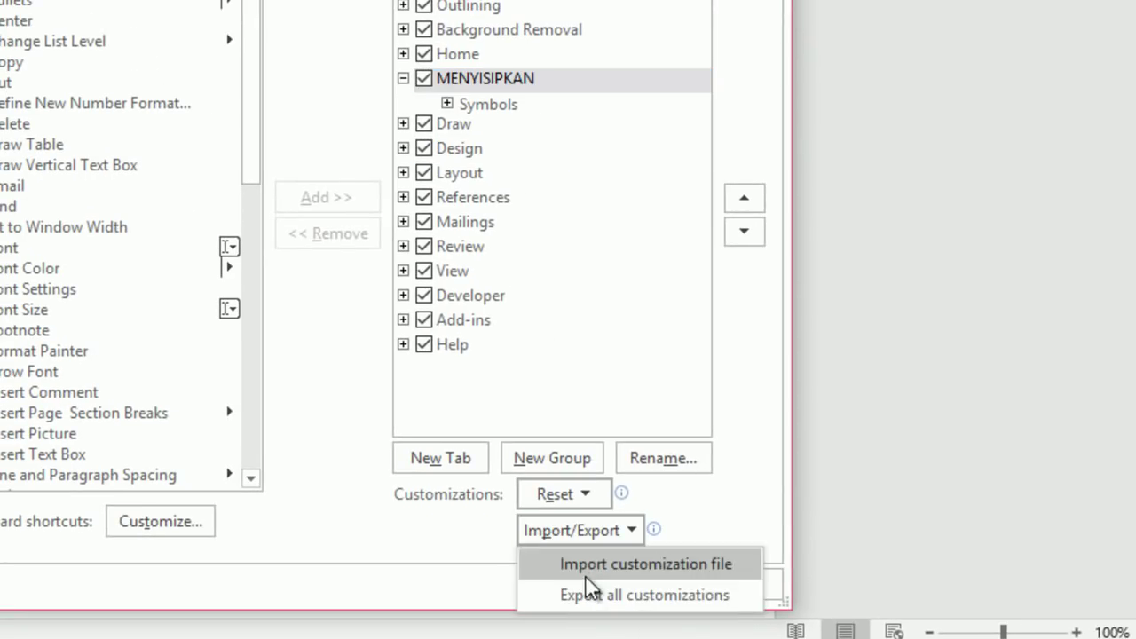
pyautogui.click(589, 494)
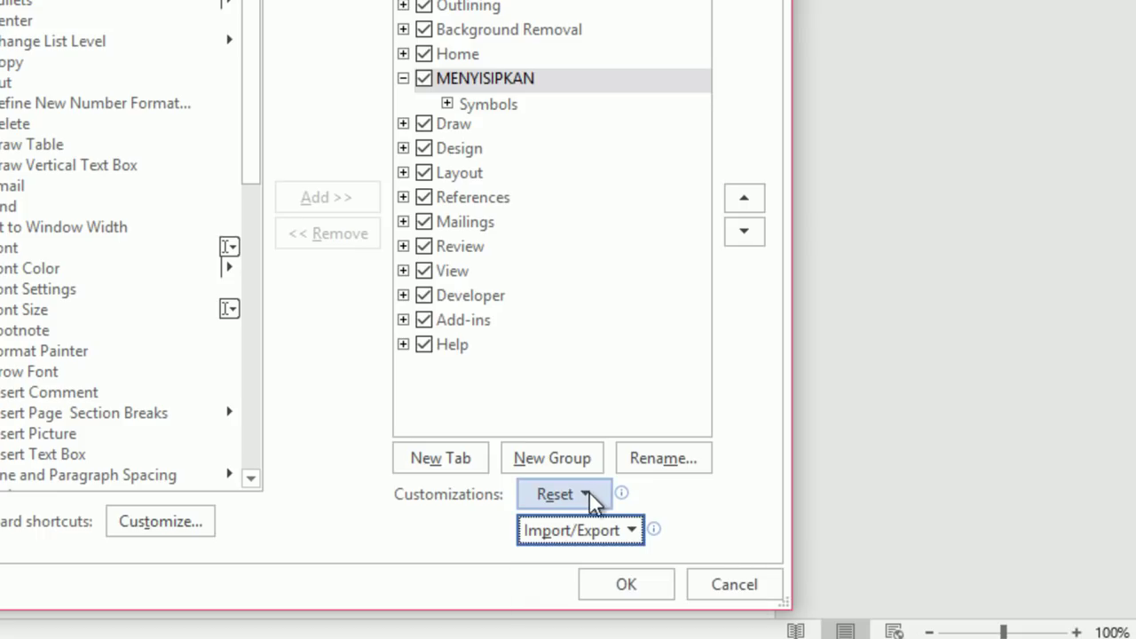
pyautogui.click(589, 493)
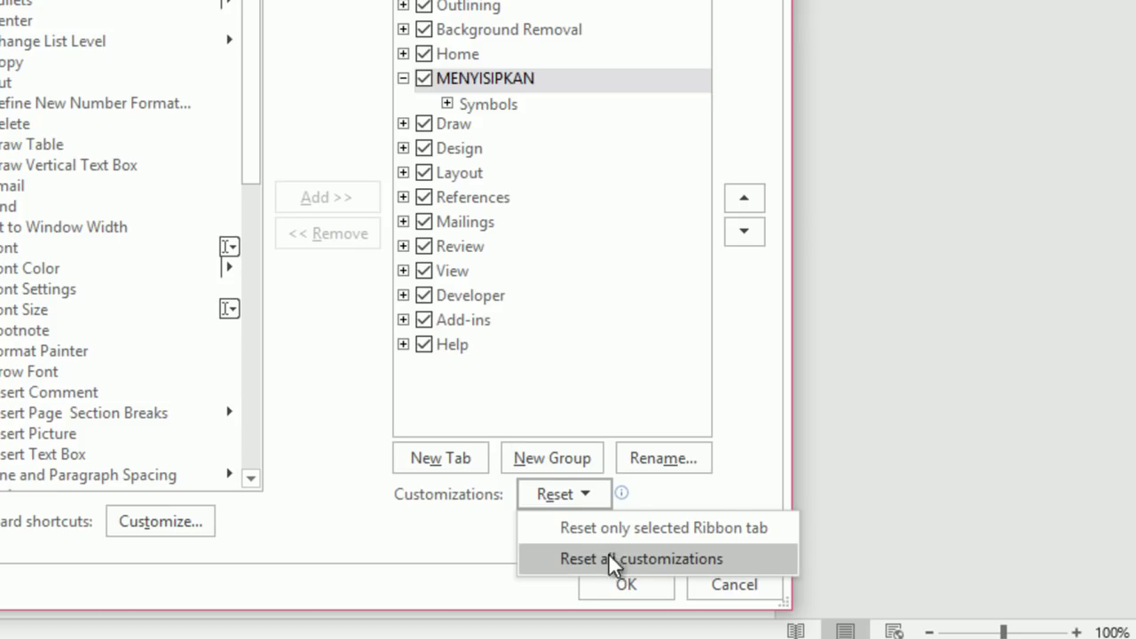
pyautogui.click(628, 383)
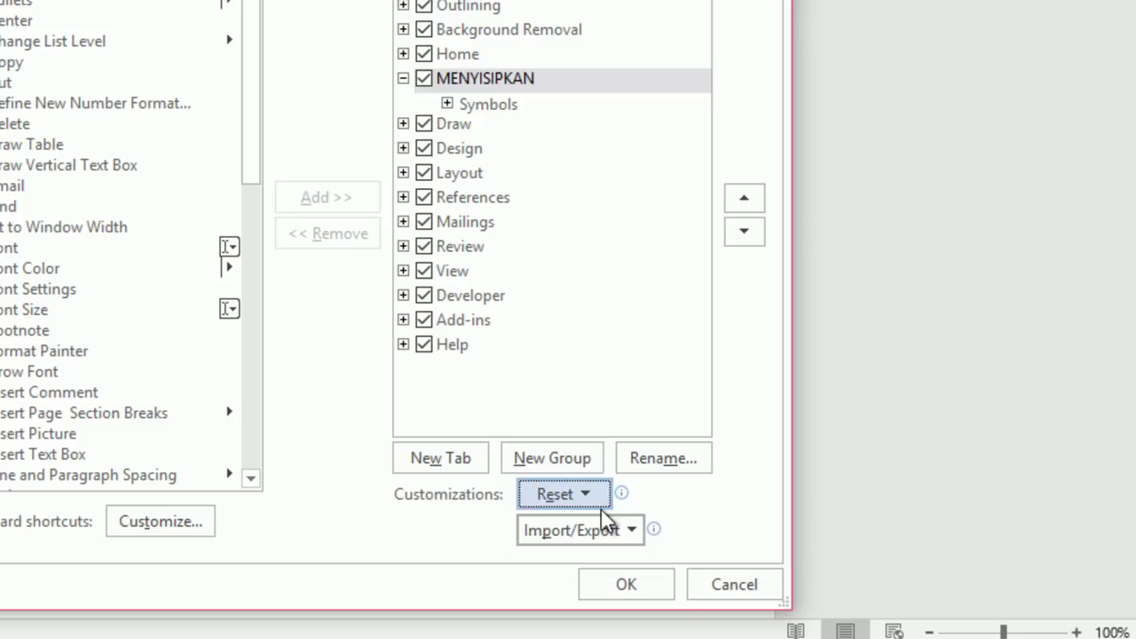
pyautogui.click(594, 488)
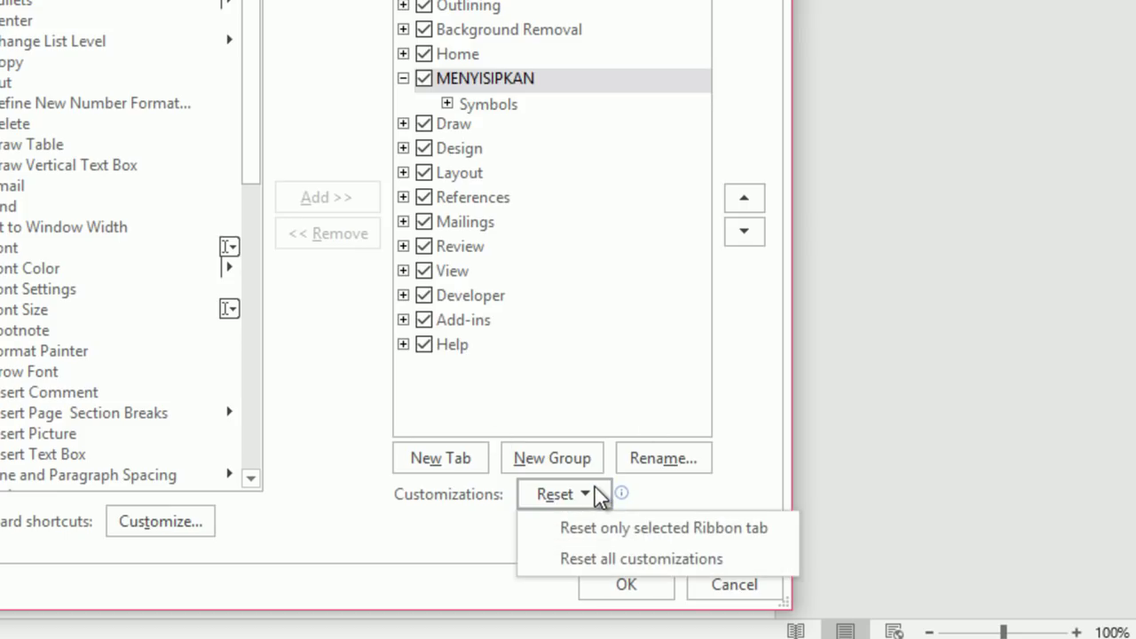
pyautogui.click(608, 557)
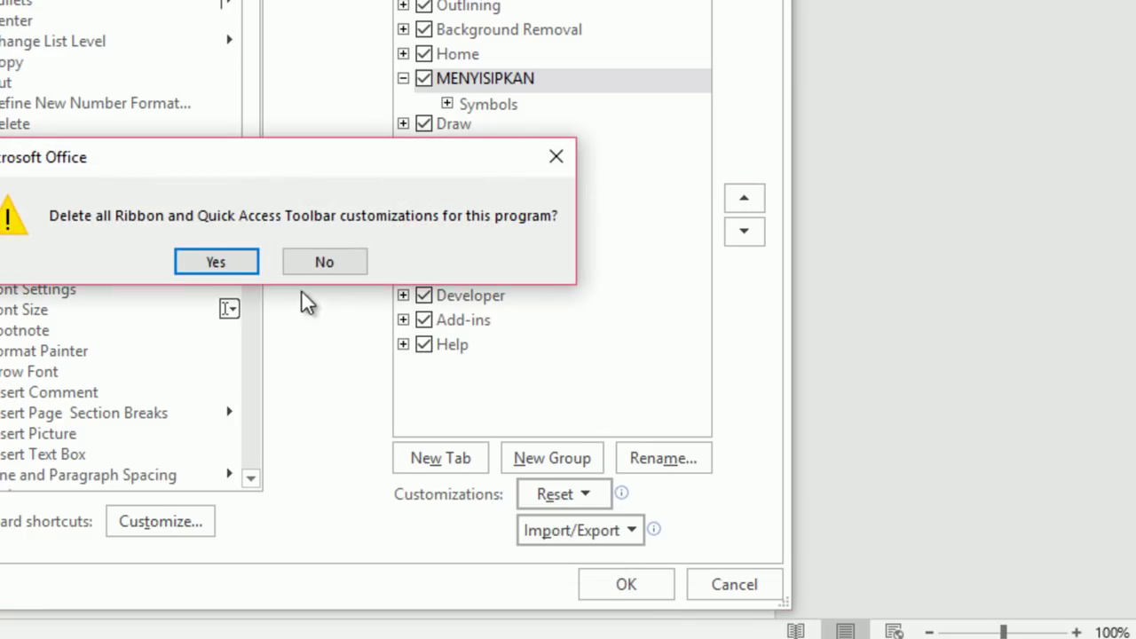
pyautogui.click(222, 261)
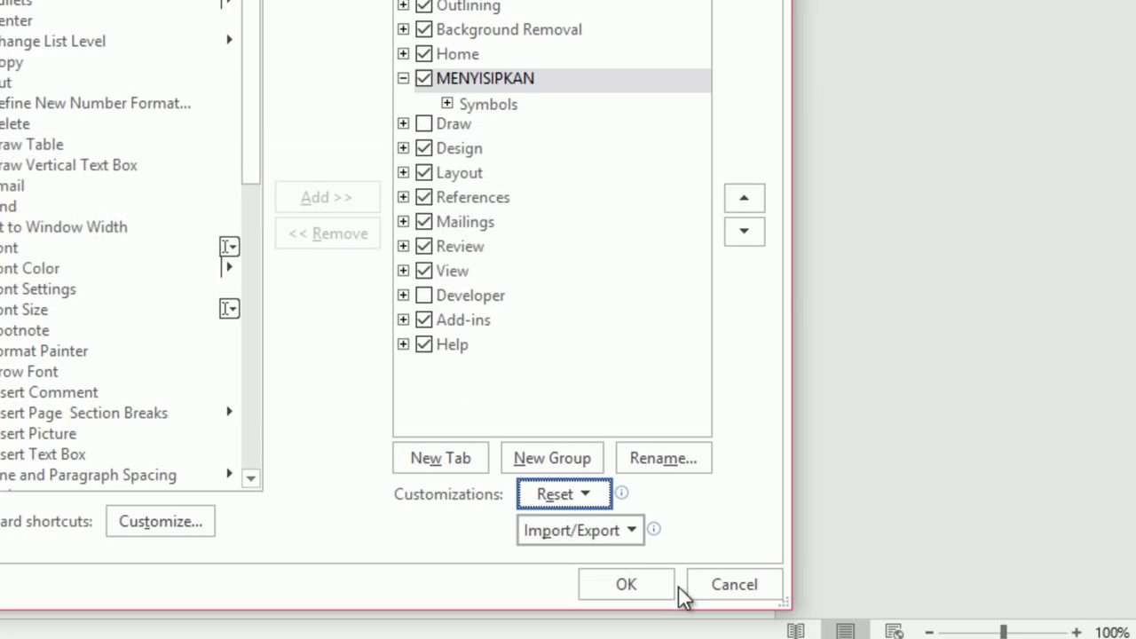
pyautogui.click(680, 596)
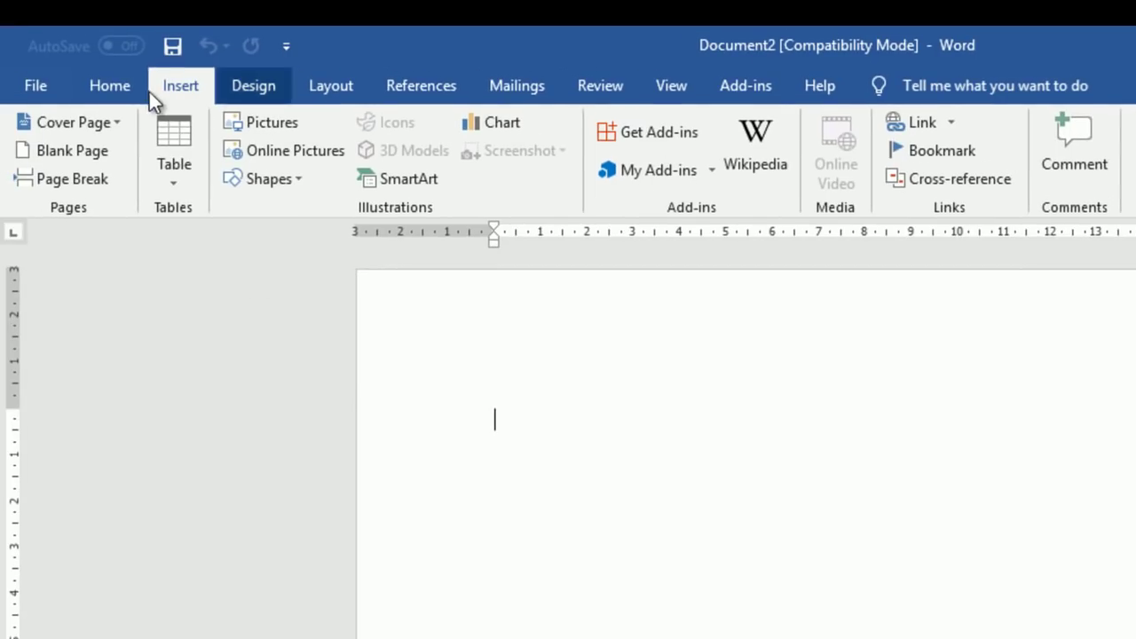
# Check the Design, Layout and References tabs on the restored default ribbon
pyautogui.click(237, 87)
pyautogui.click(340, 84)
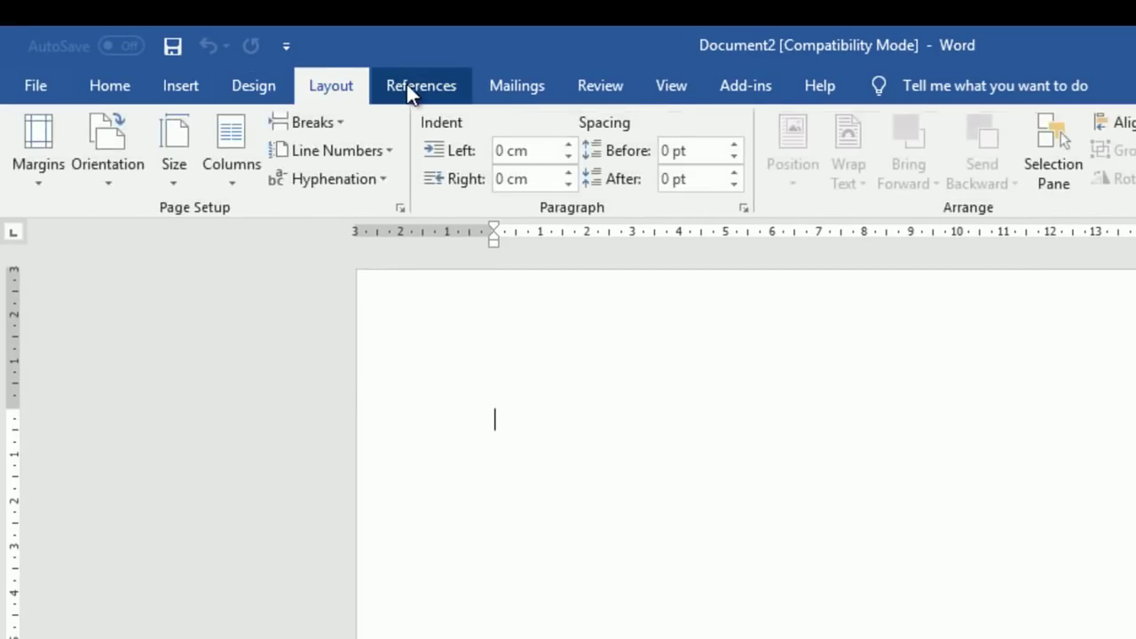
pyautogui.click(407, 88)
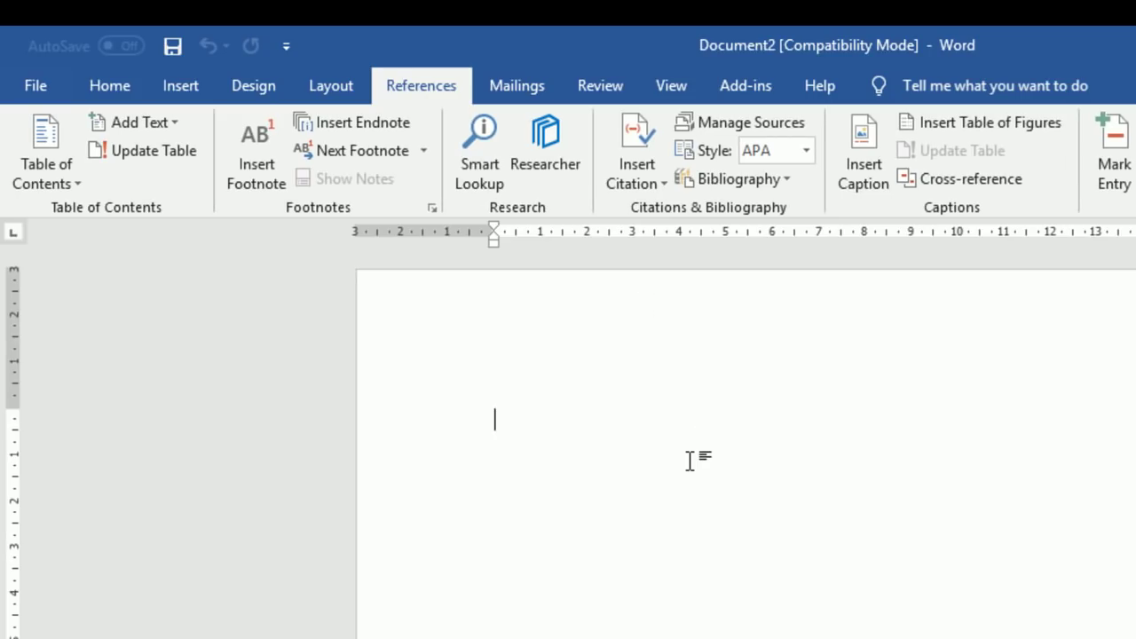